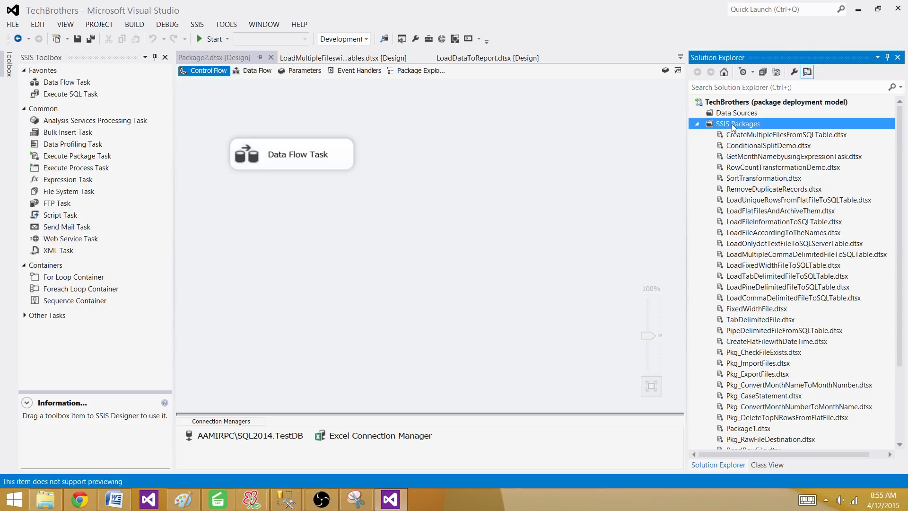
Step: Create a new SSIS package in the TechBrothers project and rename it SplitSingleColumnToMultipleColumns.dtsx
{"action": "left_click", "coordinate": [631, 133]}
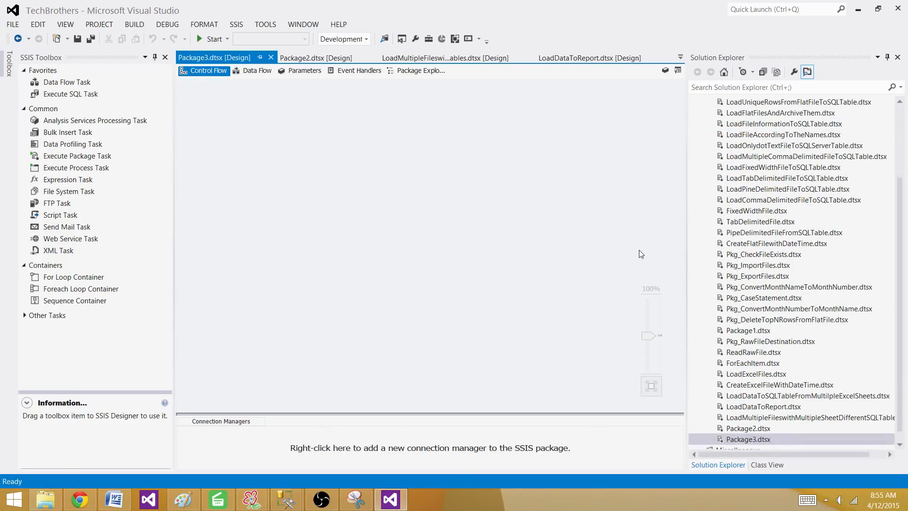
{"action": "left_click", "coordinate": [747, 439]}
{"action": "left_click", "coordinate": [748, 439]}
{"action": "type", "text": "S"}
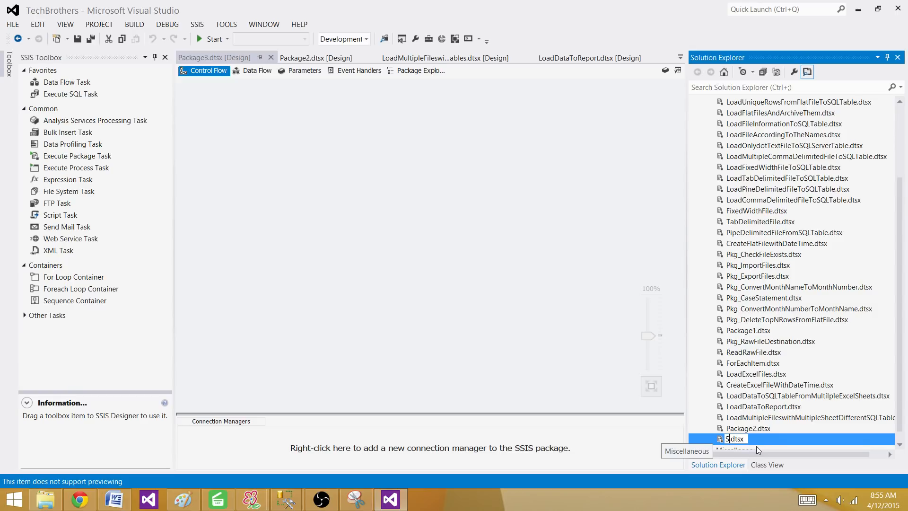
{"action": "type", "text": "plitSingleColumnToMultipleColumns"}
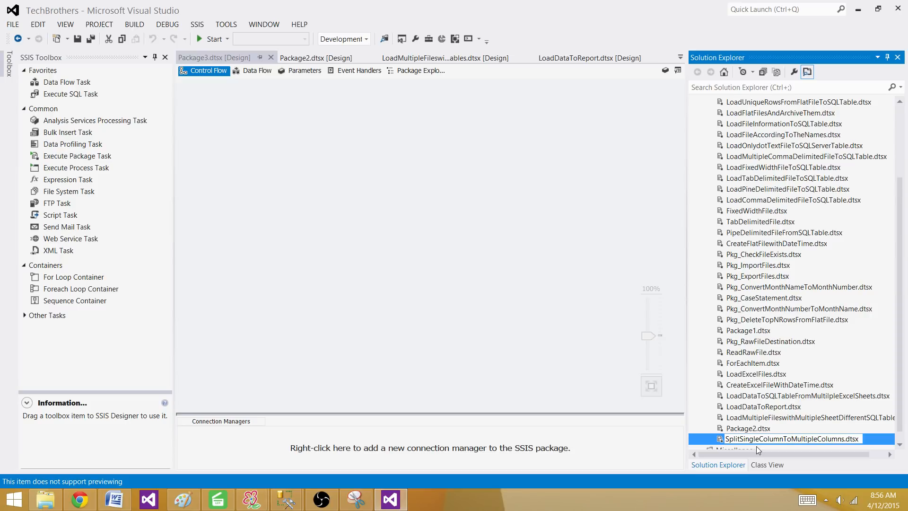
{"action": "key", "text": "Return"}
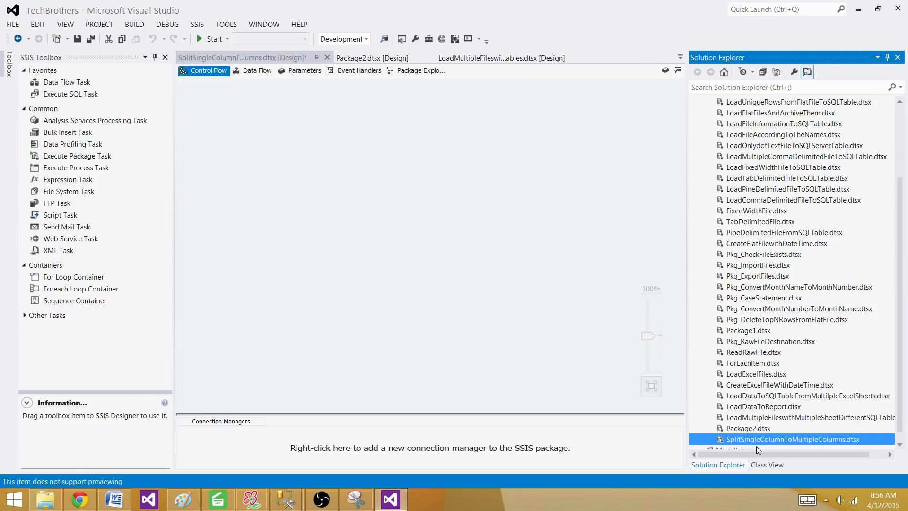
Step: Add a Data Flow Task to the package's control flow and widen its box
{"action": "left_click", "coordinate": [253, 149]}
{"action": "left_click_drag", "start_coordinate": [54, 84], "coordinate": [228, 124]}
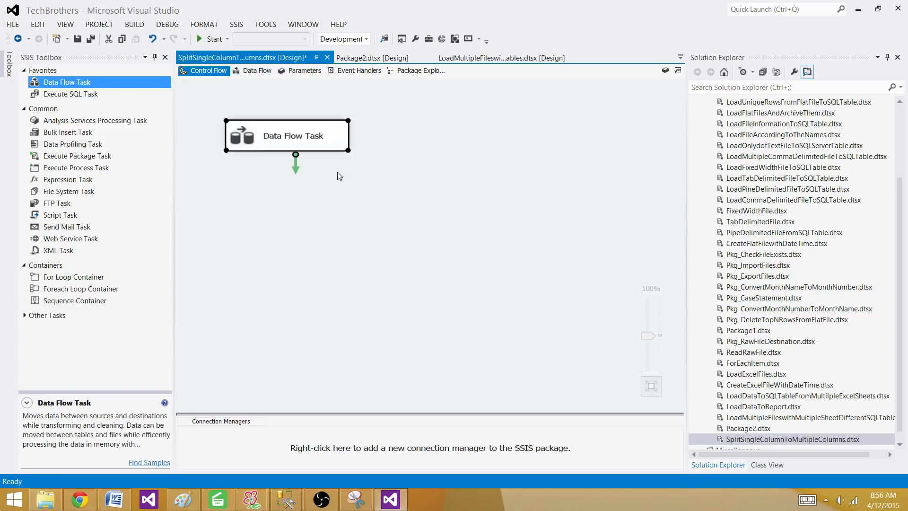
{"action": "left_click_drag", "start_coordinate": [344, 147], "coordinate": [403, 156]}
{"action": "left_click", "coordinate": [450, 165]}
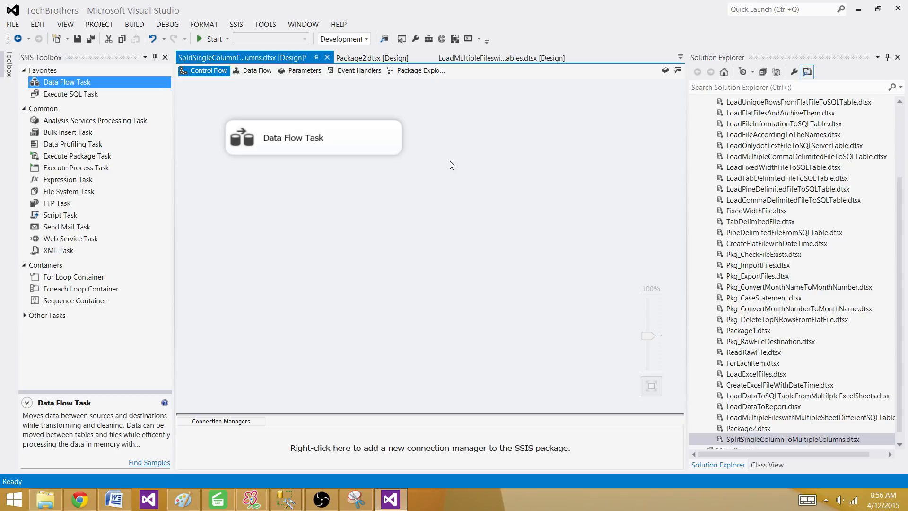
Step: Open the Data Flow Task and add a widened Excel Source to its data flow
{"action": "double_click", "coordinate": [308, 141]}
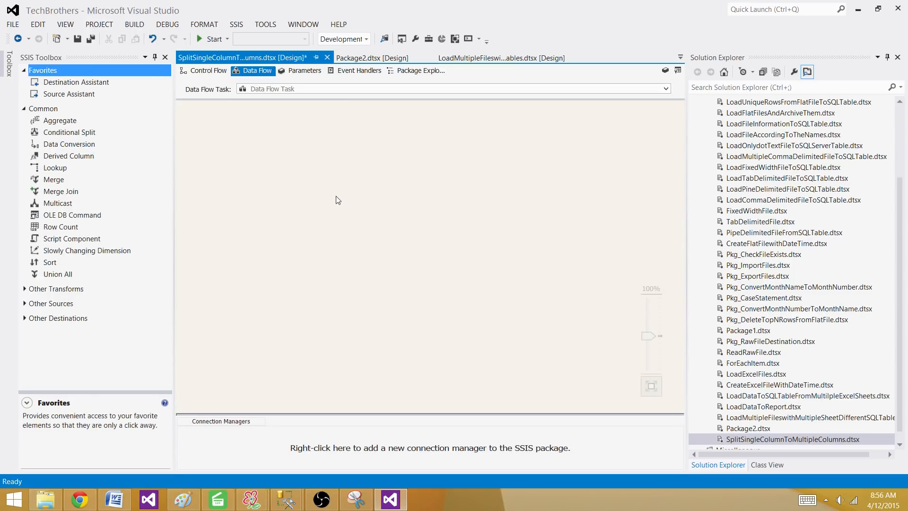
{"action": "left_click", "coordinate": [23, 108]}
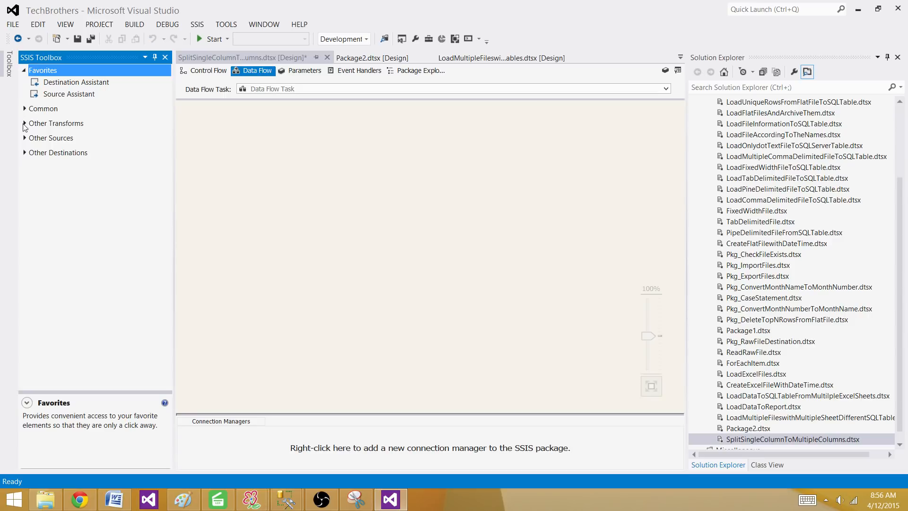
{"action": "left_click", "coordinate": [25, 139]}
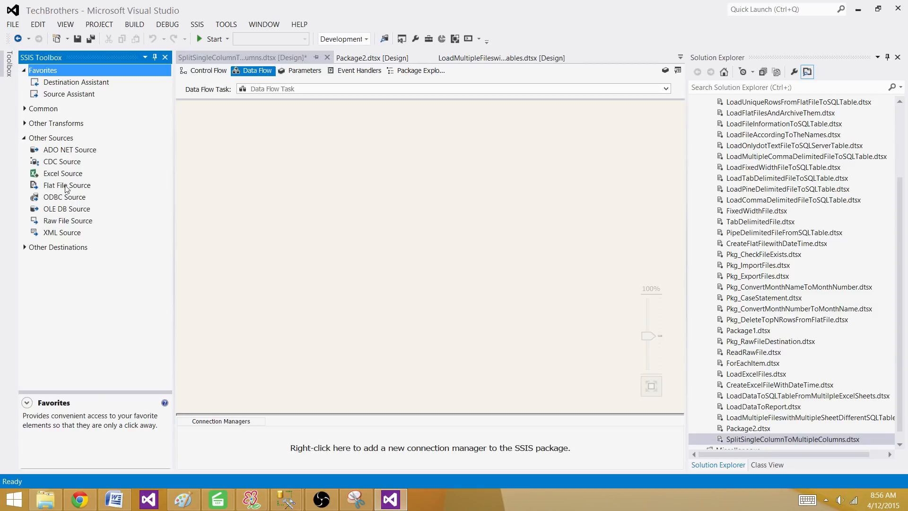
{"action": "left_click_drag", "start_coordinate": [58, 174], "coordinate": [311, 156]}
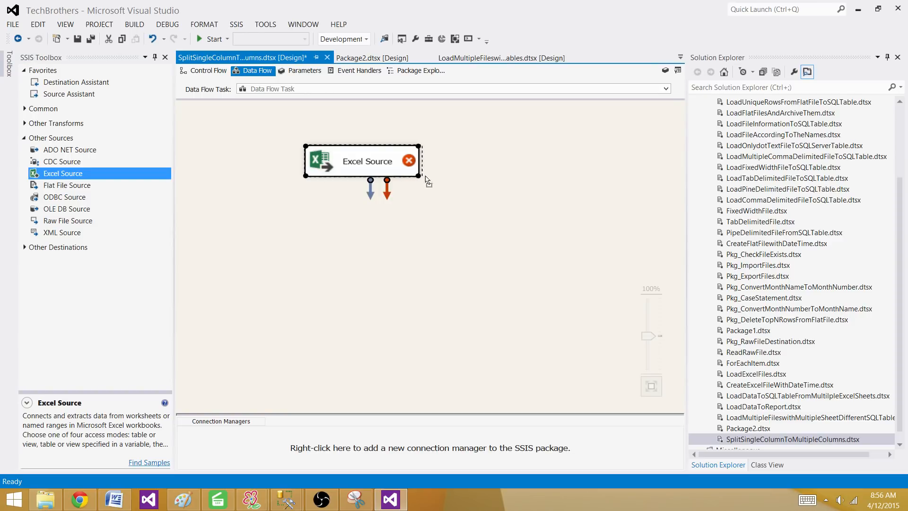
{"action": "left_click_drag", "start_coordinate": [419, 178], "coordinate": [462, 182]}
Step: Create an Excel connection for the Excel Source using version Microsoft Excel 2007 and CustomerFile.xlsx from the desktop's InputFolder
{"action": "double_click", "coordinate": [441, 171]}
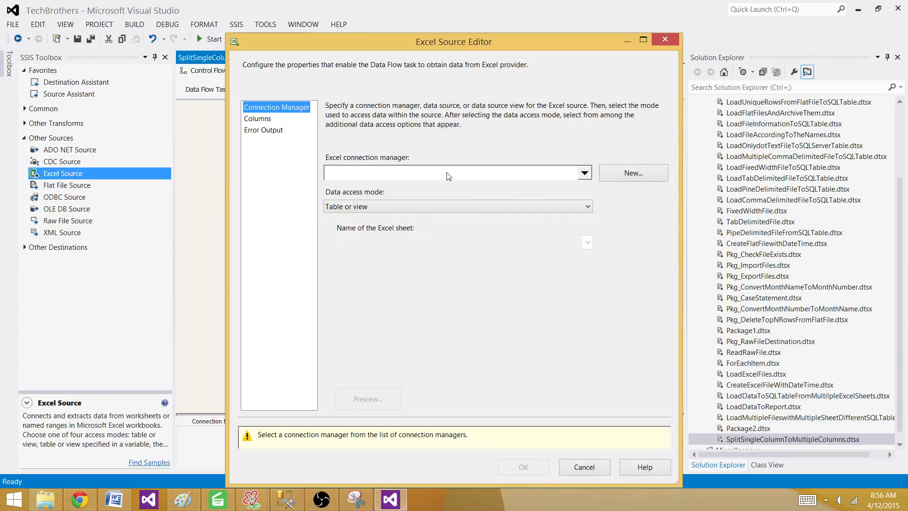
{"action": "left_click", "coordinate": [630, 174]}
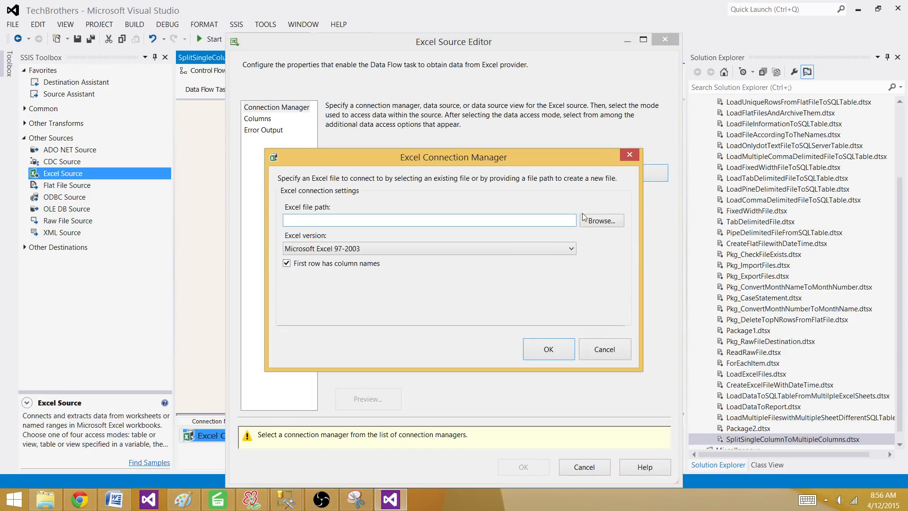
{"action": "left_click", "coordinate": [372, 248]}
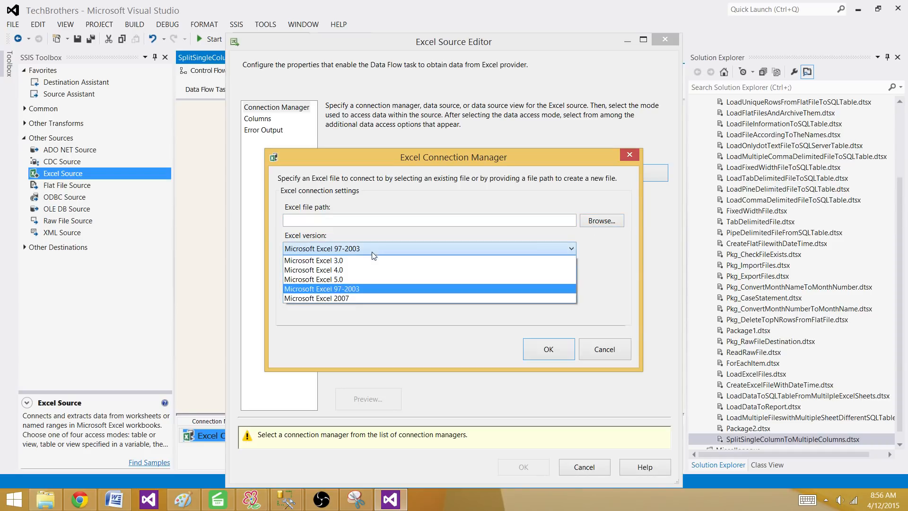
{"action": "left_click", "coordinate": [351, 298]}
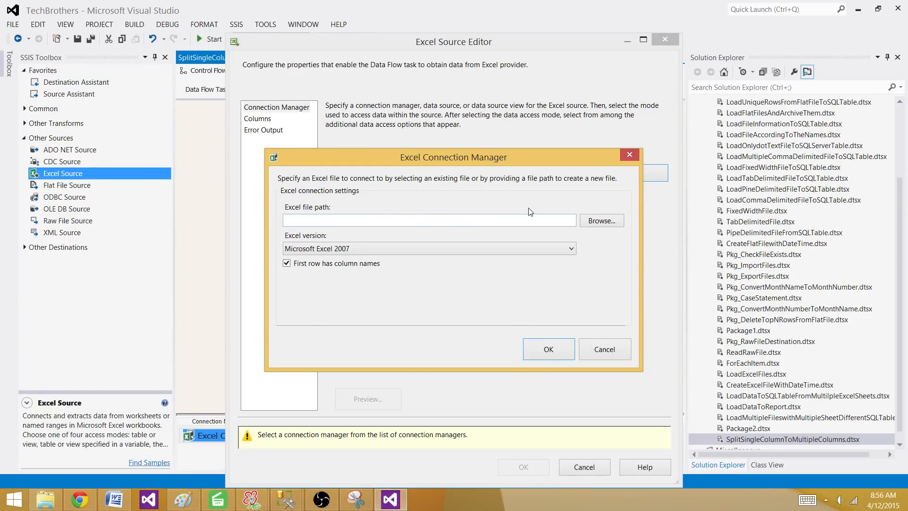
{"action": "left_click", "coordinate": [607, 222]}
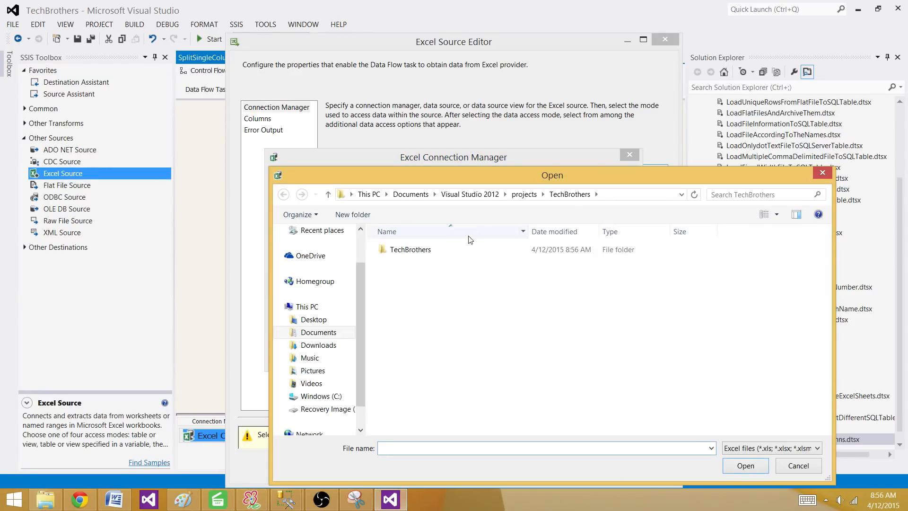
{"action": "left_click", "coordinate": [312, 322]}
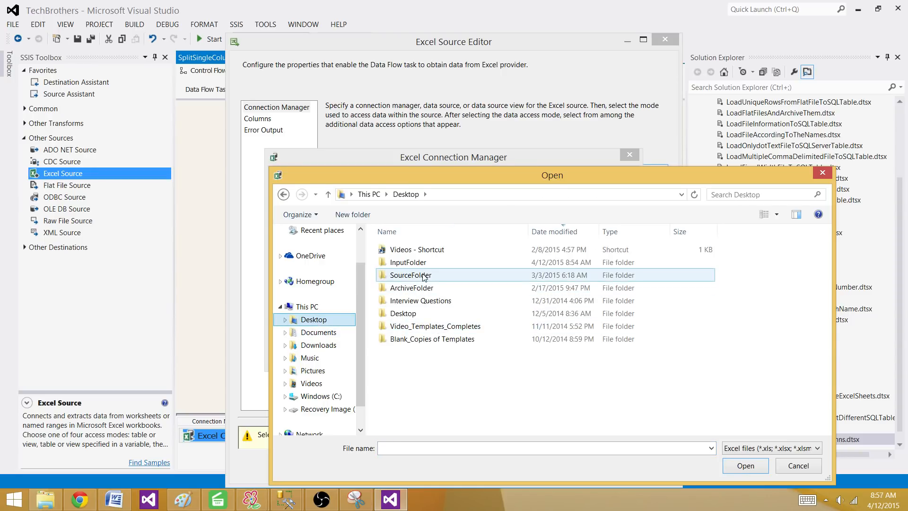
{"action": "double_click", "coordinate": [424, 267]}
{"action": "left_click", "coordinate": [427, 255]}
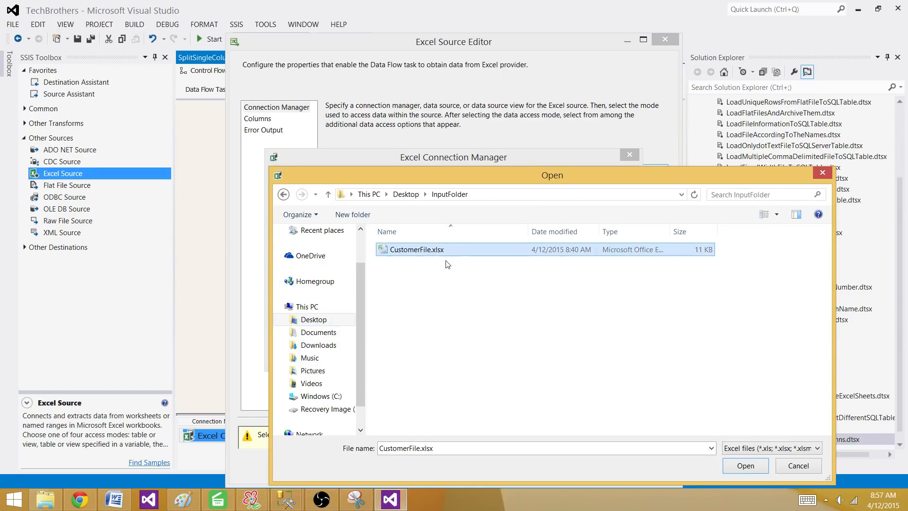
{"action": "left_click", "coordinate": [744, 466]}
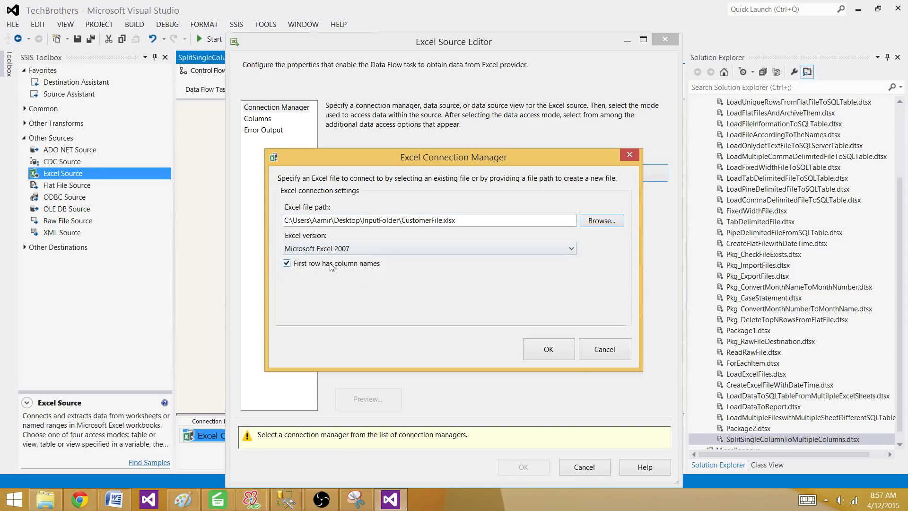
{"action": "left_click", "coordinate": [553, 349]}
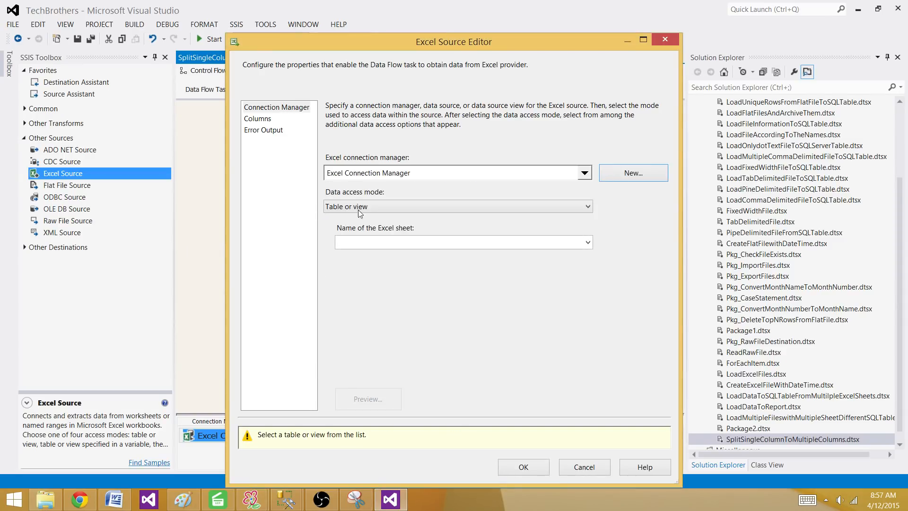
Step: Set the Excel Source to read Sheet1$, review its columns and accept the source settings
{"action": "left_click", "coordinate": [367, 243]}
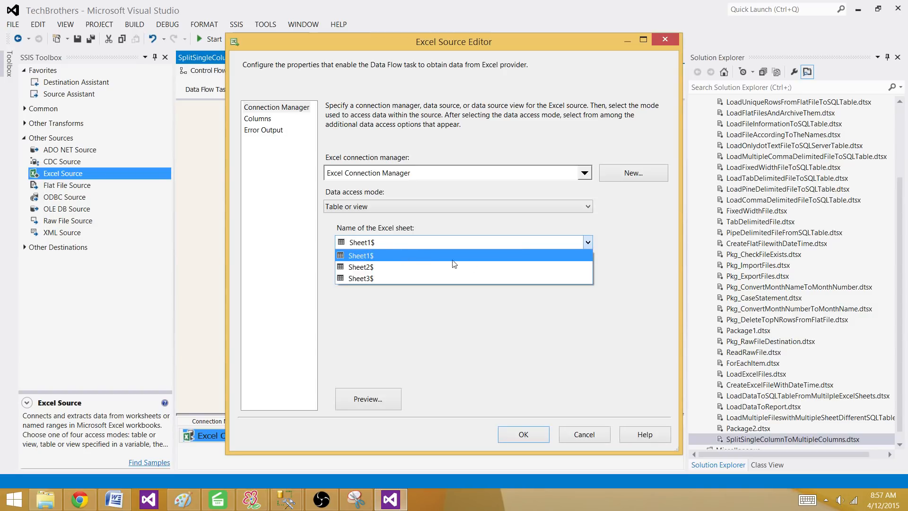
{"action": "left_click", "coordinate": [374, 256]}
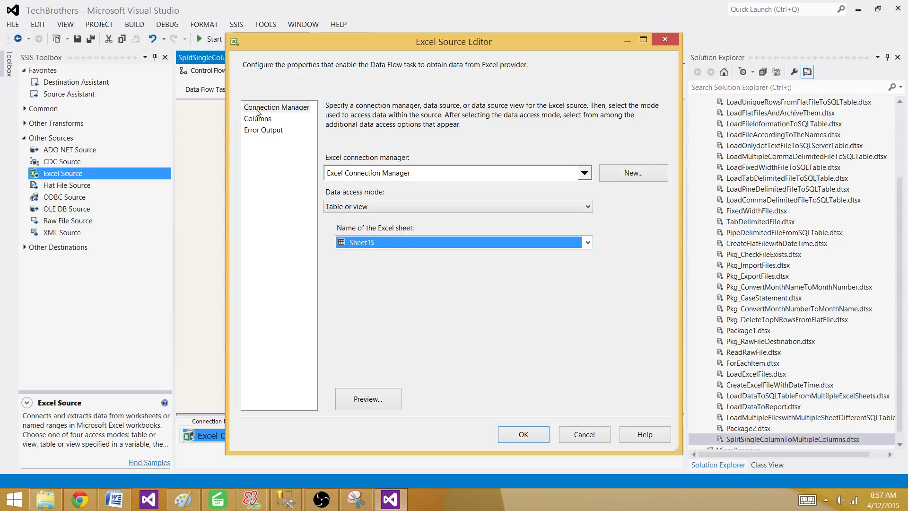
{"action": "left_click", "coordinate": [266, 119]}
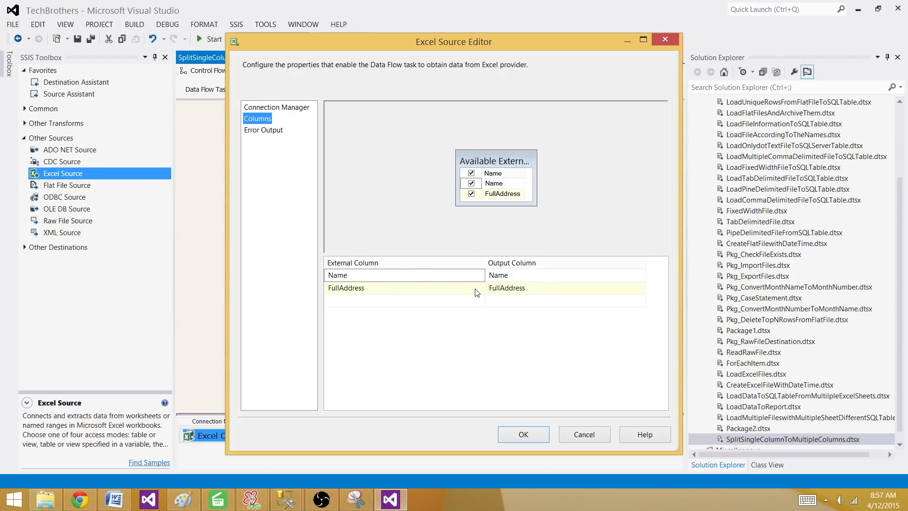
{"action": "left_click", "coordinate": [517, 436]}
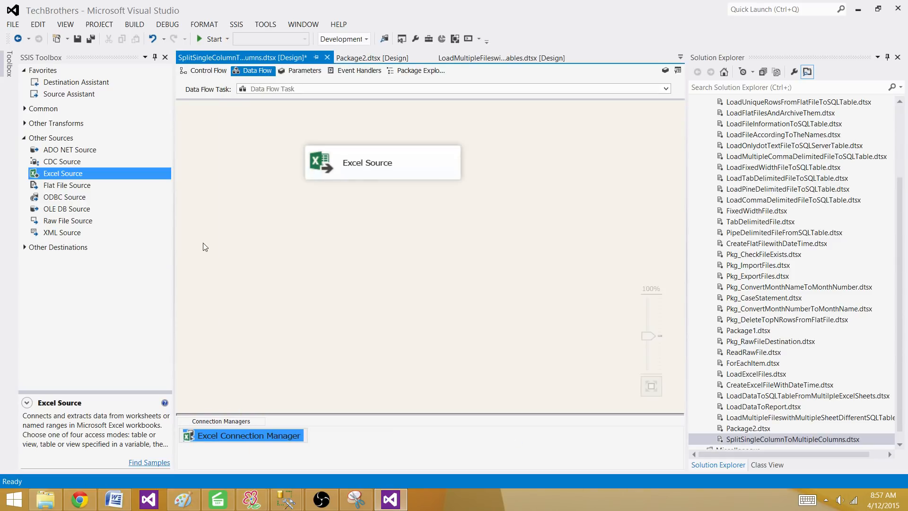
Step: Add a Derived Column transformation below the Excel Source and connect the source's output to it
{"action": "left_click", "coordinate": [24, 138]}
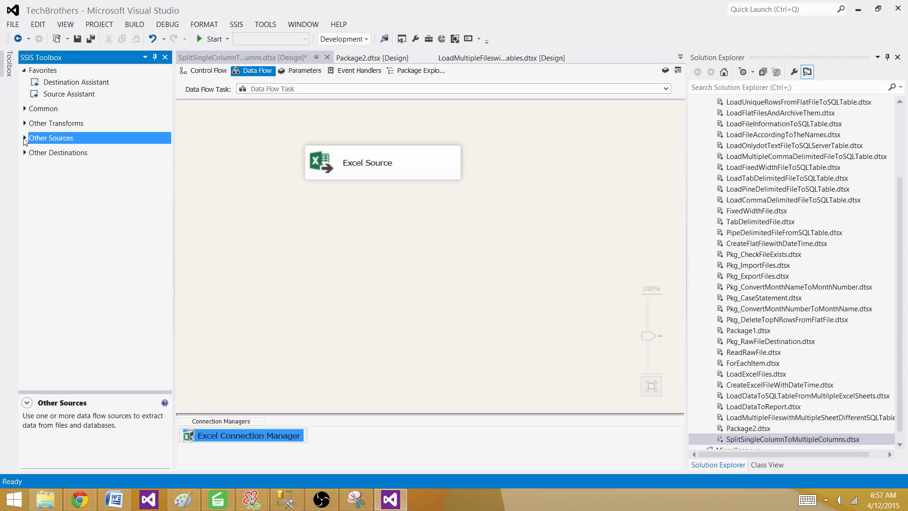
{"action": "left_click", "coordinate": [25, 110]}
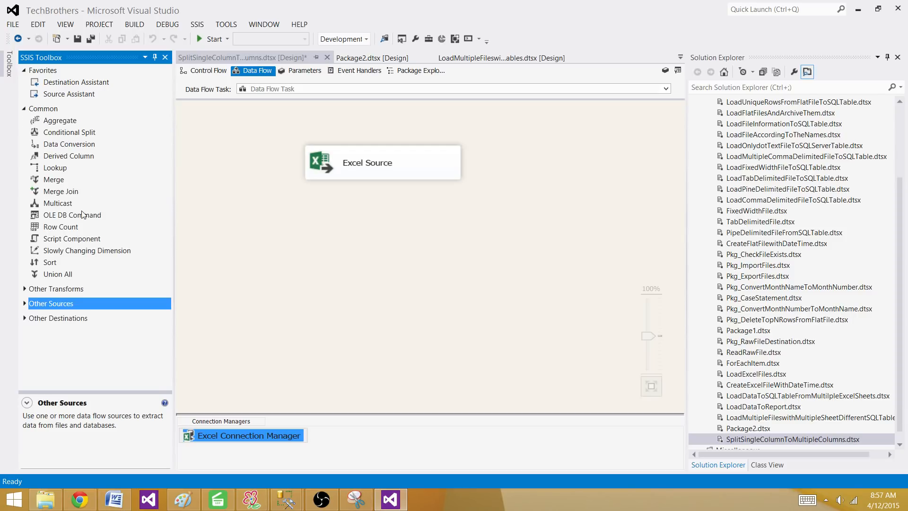
{"action": "left_click_drag", "start_coordinate": [64, 157], "coordinate": [308, 208]}
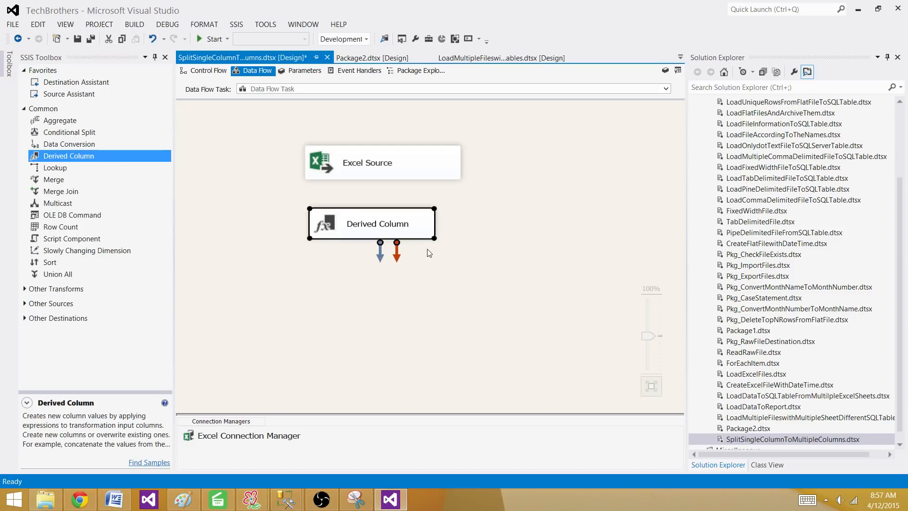
{"action": "left_click_drag", "start_coordinate": [435, 242], "coordinate": [459, 245]}
{"action": "left_click", "coordinate": [427, 236]}
{"action": "left_click", "coordinate": [410, 179]}
{"action": "left_click_drag", "start_coordinate": [395, 225], "coordinate": [395, 225]}
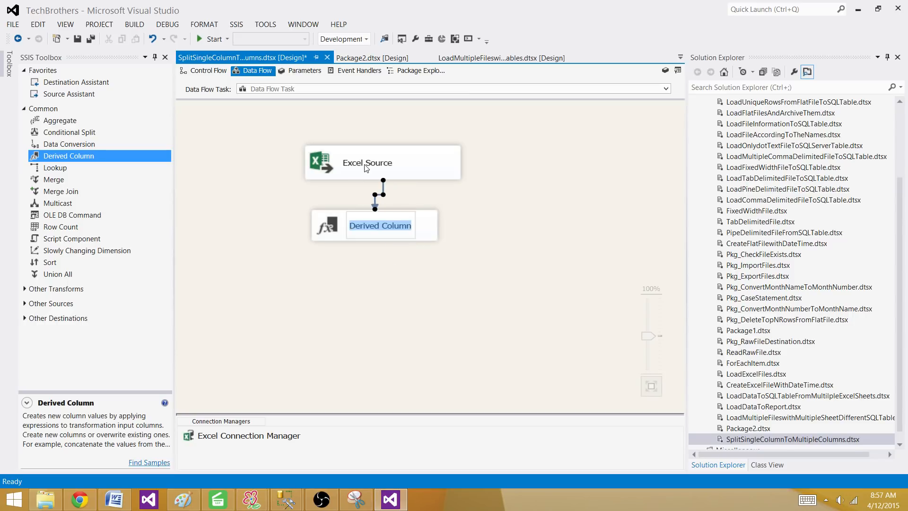
{"action": "left_click", "coordinate": [475, 238]}
Step: Open the Derived Column transformation and add a new column with the expression [FullAddress]
{"action": "double_click", "coordinate": [419, 228]}
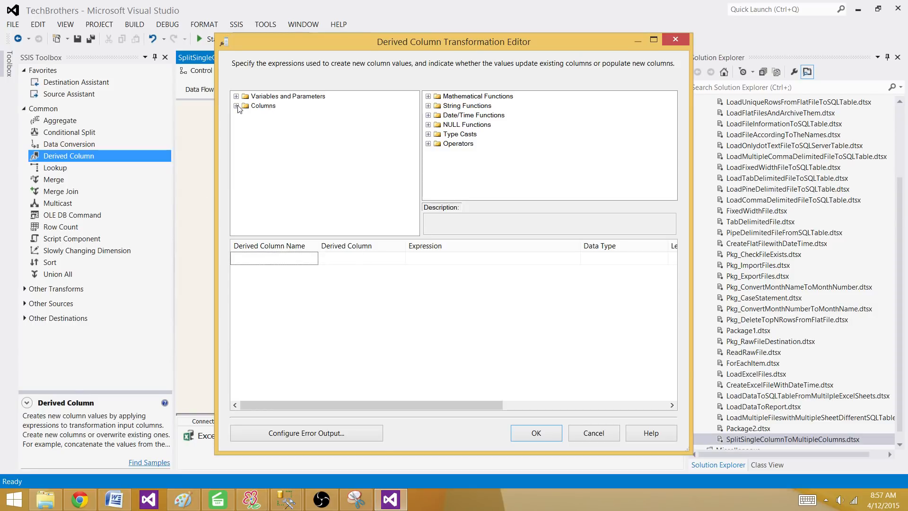
{"action": "left_click", "coordinate": [236, 106]}
{"action": "left_click", "coordinate": [261, 125]}
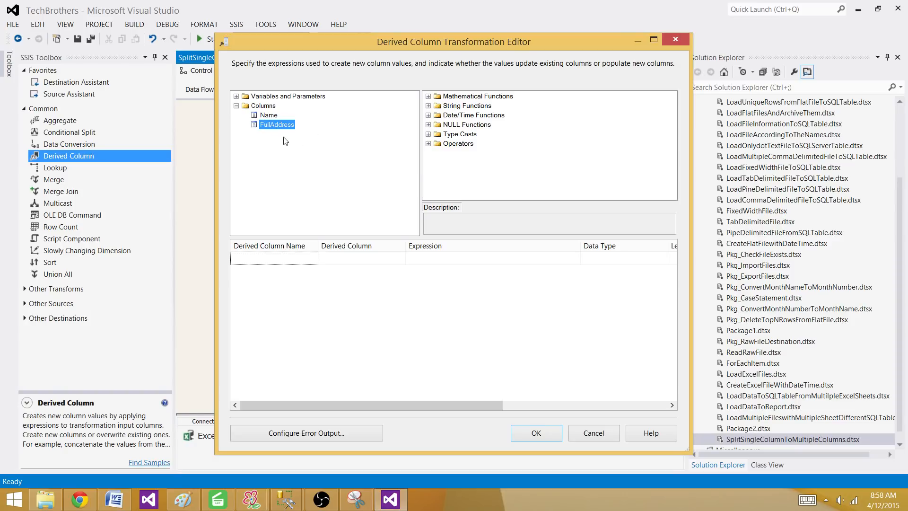
{"action": "left_click_drag", "start_coordinate": [281, 128], "coordinate": [432, 265]}
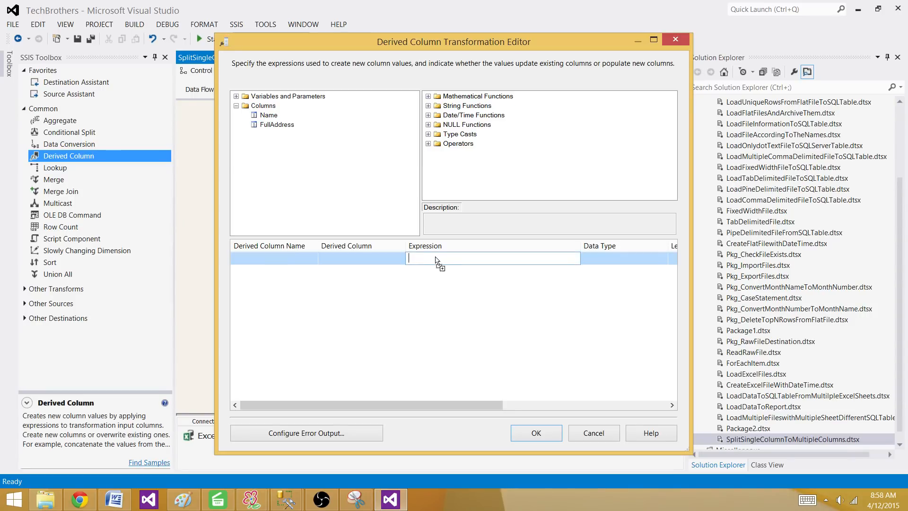
{"action": "left_click", "coordinate": [370, 305]}
Step: Name the new derived column StreetAddress
{"action": "left_click", "coordinate": [296, 257]}
{"action": "left_click_drag", "start_coordinate": [294, 257], "coordinate": [229, 257]}
{"action": "type", "text": "S"}
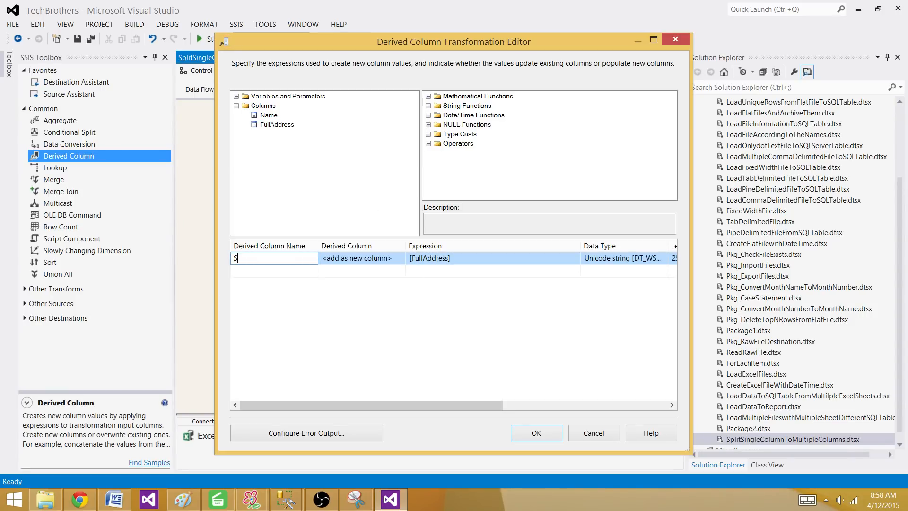
{"action": "type", "text": "treetAddress"}
{"action": "left_click", "coordinate": [392, 330]}
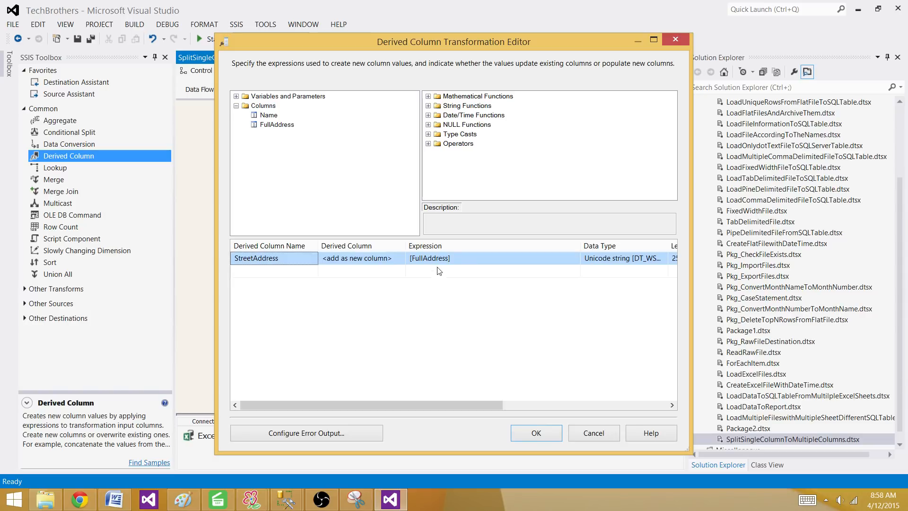
Step: Switch to File Explorer and open CustomerFile.xlsx from InputFolder in Excel to examine how the FullAddress values are delimited
{"action": "left_click", "coordinate": [462, 258]}
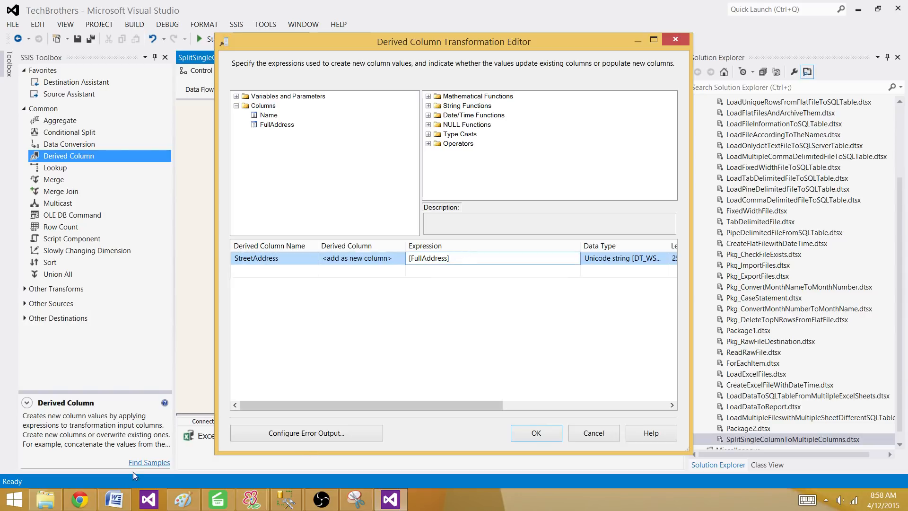
{"action": "left_click", "coordinate": [46, 501]}
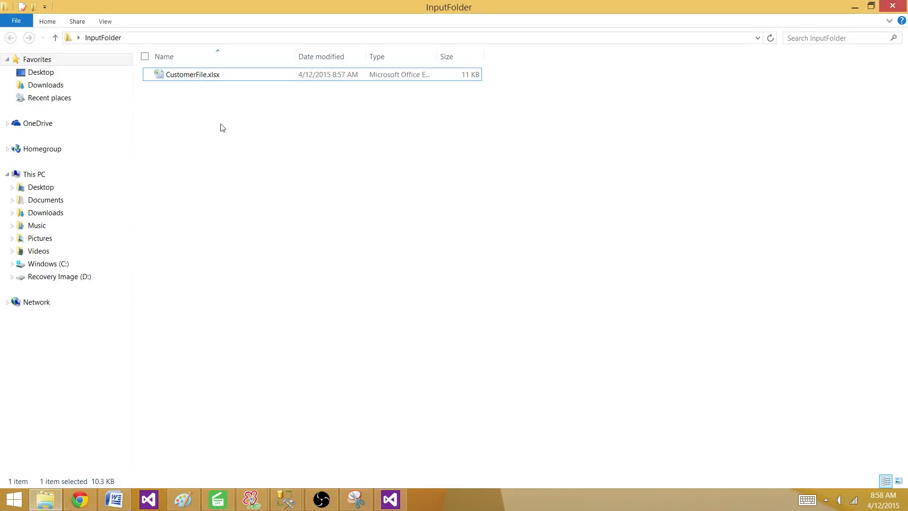
{"action": "double_click", "coordinate": [211, 77]}
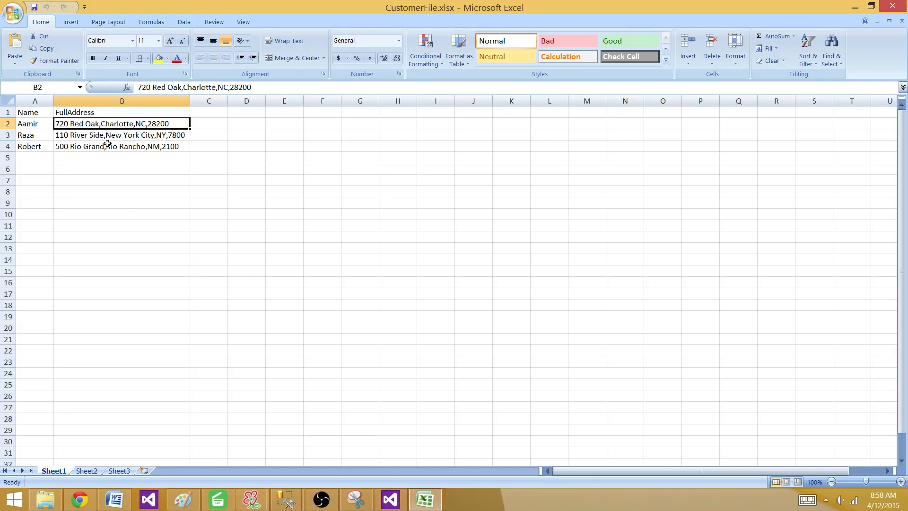
Step: Switch back to Visual Studio and clear the expression of the StreetAddress derived column
{"action": "left_click", "coordinate": [412, 500]}
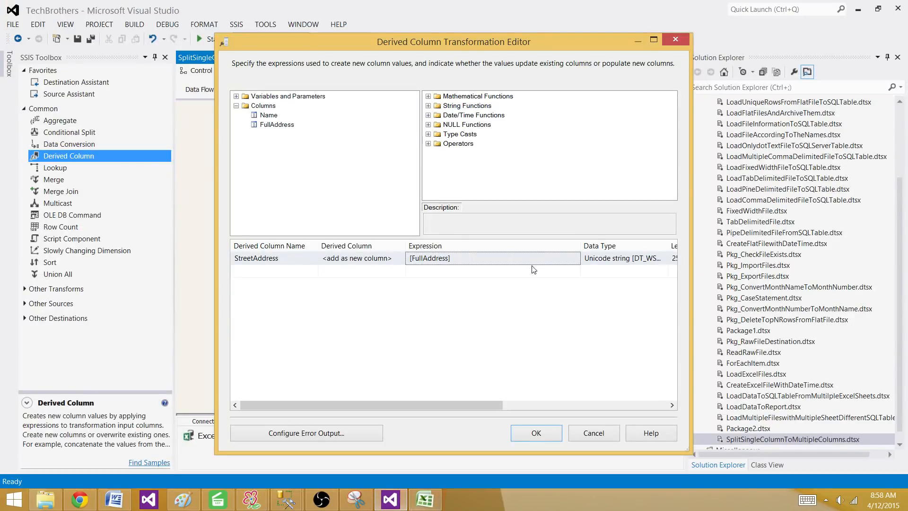
{"action": "left_click", "coordinate": [410, 260]}
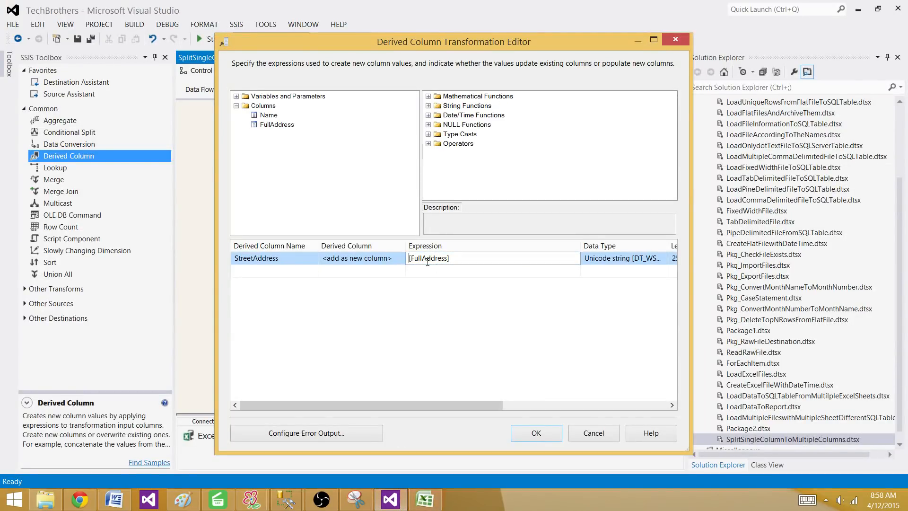
{"action": "type", "text": "Substring"}
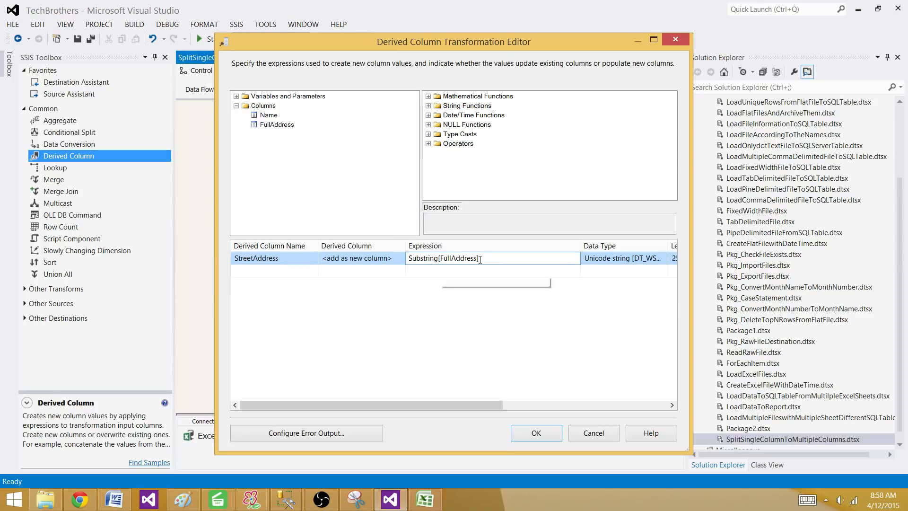
{"action": "key", "text": "ctrl+a"}
{"action": "key", "text": "Delete"}
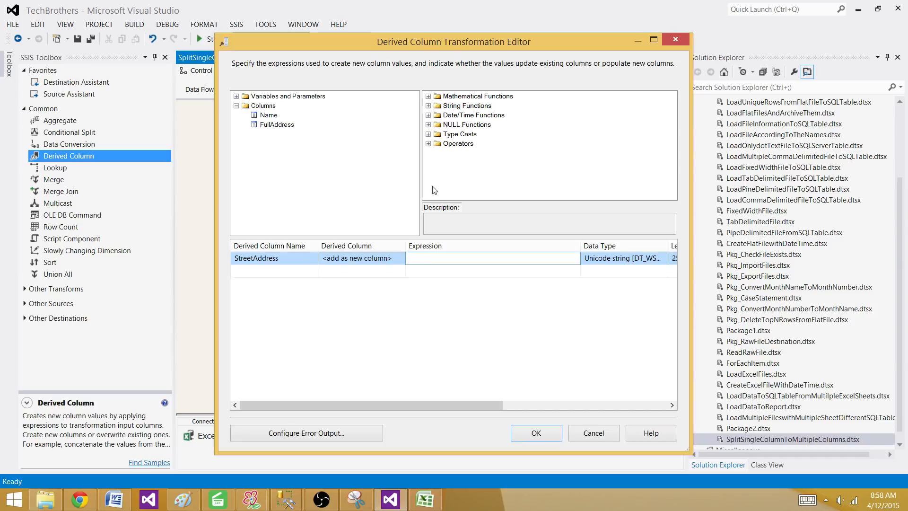
Step: Insert the SUBSTRING string function as the StreetAddress expression and widen the Expression column to show it fully
{"action": "double_click", "coordinate": [436, 106]}
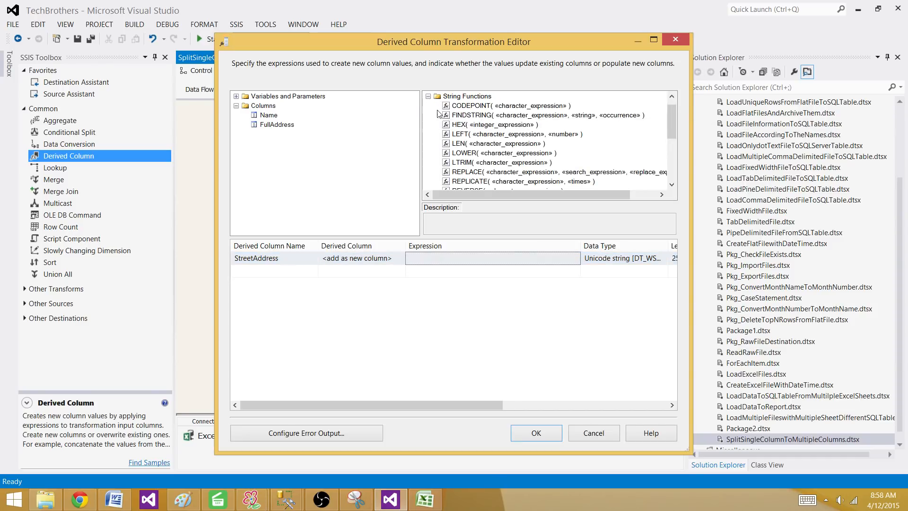
{"action": "left_click", "coordinate": [470, 146]}
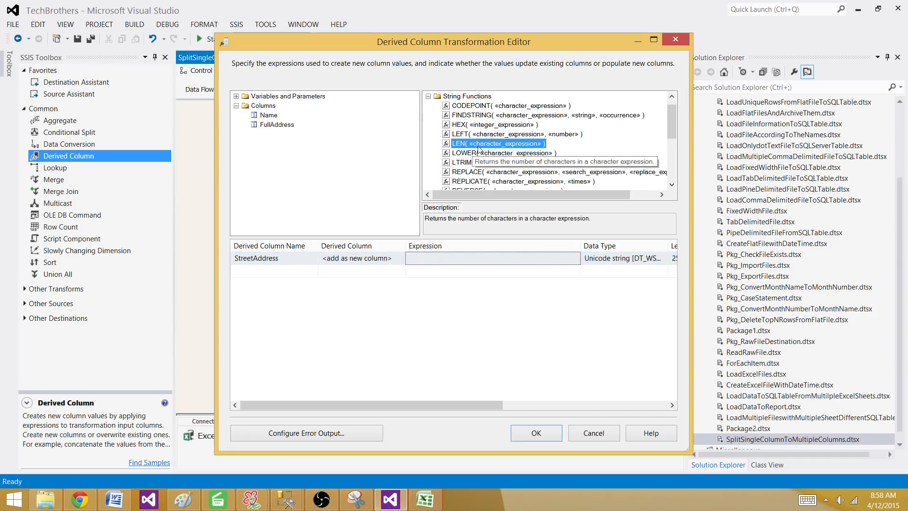
{"action": "scroll", "coordinate": [472, 149], "scroll_direction": "down", "scroll_amount": 2}
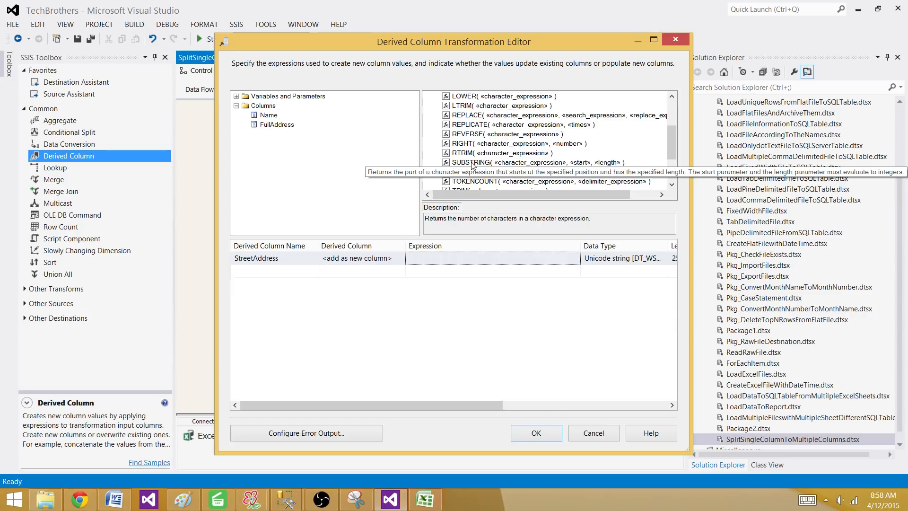
{"action": "left_click_drag", "start_coordinate": [468, 162], "coordinate": [454, 261]}
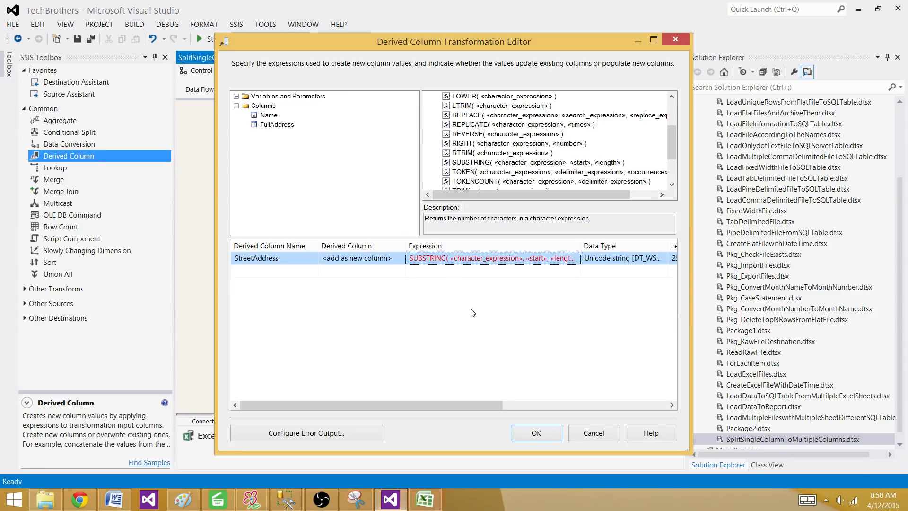
{"action": "left_click_drag", "start_coordinate": [579, 245], "coordinate": [616, 245]}
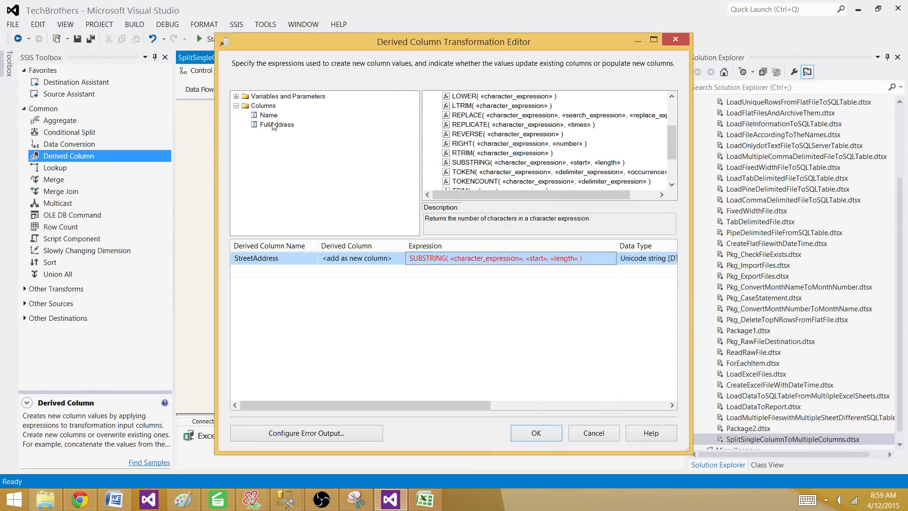
Step: Set the SUBSTRING function's character expression to [FullAddress] and its start to 1
{"action": "left_click_drag", "start_coordinate": [272, 128], "coordinate": [384, 190]}
{"action": "left_click_drag", "start_coordinate": [473, 258], "coordinate": [472, 258]}
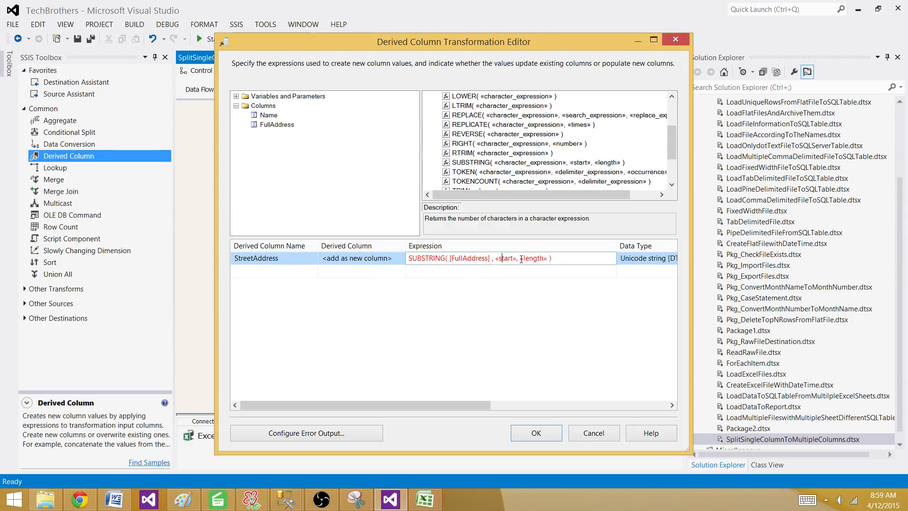
{"action": "left_click_drag", "start_coordinate": [516, 259], "coordinate": [493, 258]}
{"action": "type", "text": "1"}
{"action": "left_click", "coordinate": [497, 280]}
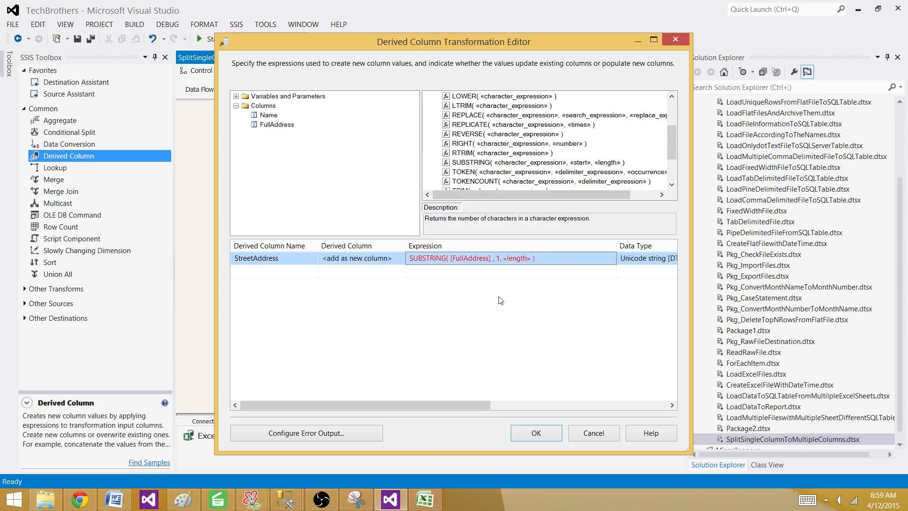
Step: Set the SUBSTRING function's length argument to 16
{"action": "left_click", "coordinate": [517, 258]}
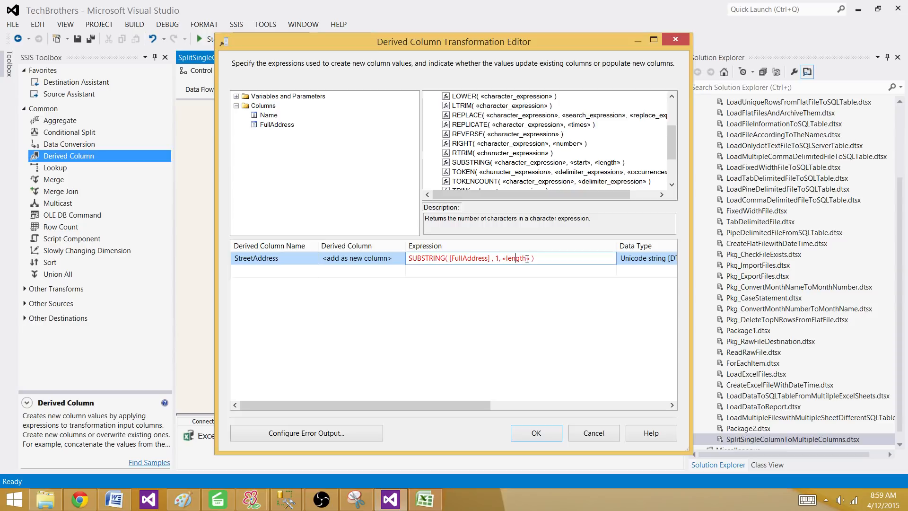
{"action": "left_click_drag", "start_coordinate": [533, 258], "coordinate": [502, 259]}
{"action": "type", "text": "16"}
{"action": "left_click", "coordinate": [493, 297]}
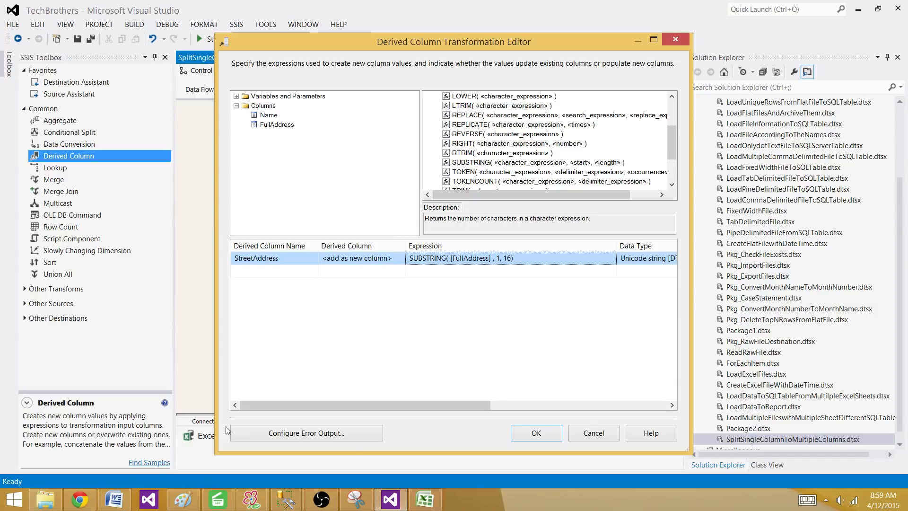
Step: Check the FullAddress values in Excel, return to Visual Studio and remove the 16 from the SUBSTRING length argument
{"action": "left_click", "coordinate": [425, 499]}
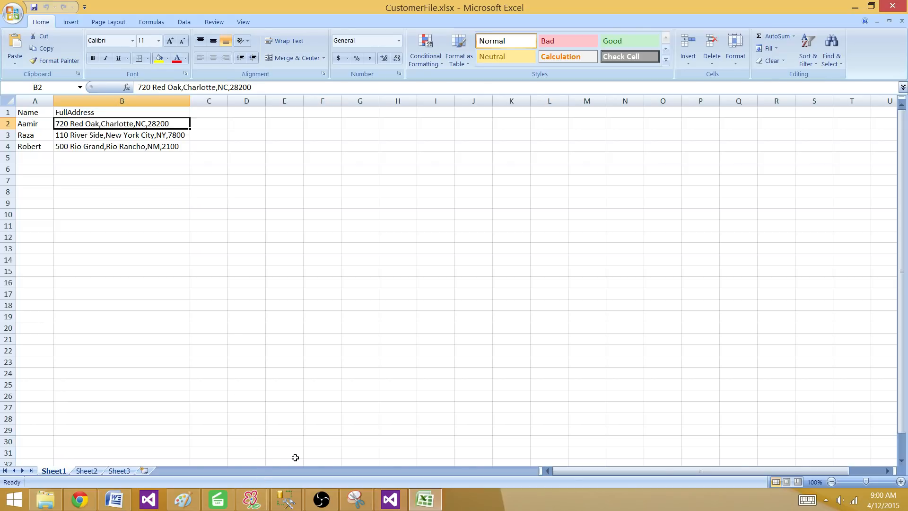
{"action": "left_click", "coordinate": [390, 505]}
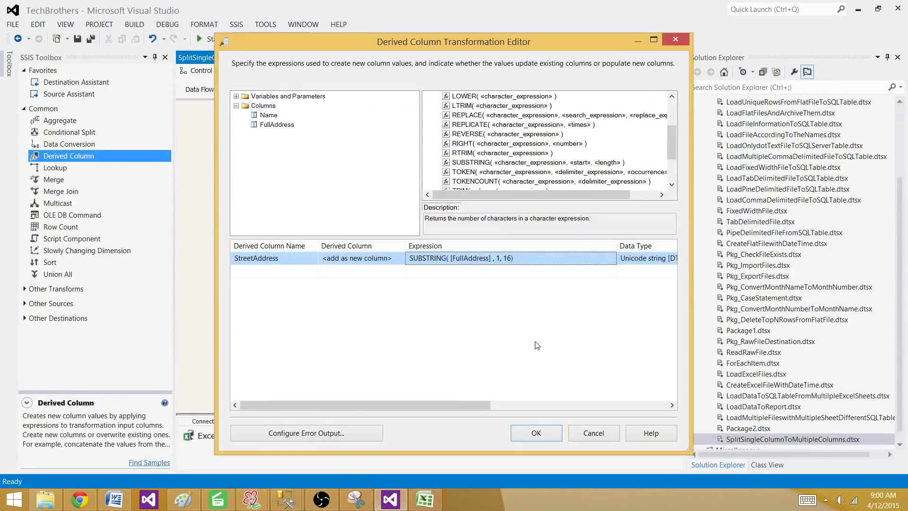
{"action": "left_click", "coordinate": [506, 259]}
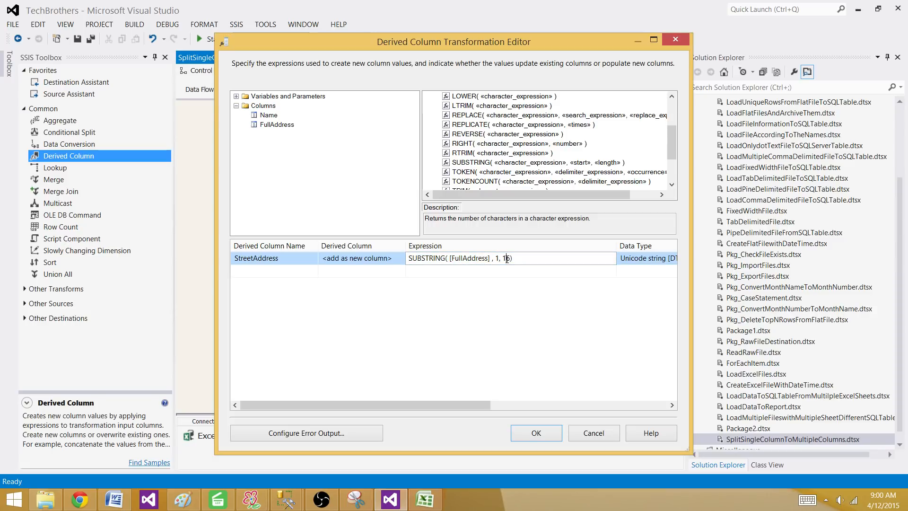
{"action": "left_click_drag", "start_coordinate": [510, 257], "coordinate": [508, 257]}
{"action": "left_click", "coordinate": [504, 257]}
{"action": "key", "text": "Delete"}
{"action": "type", "text": ")"}
Step: Insert the FINDSTRING function as the SUBSTRING length argument, and enlarge the editor and Expression column to show the whole expression
{"action": "left_click", "coordinate": [481, 124]}
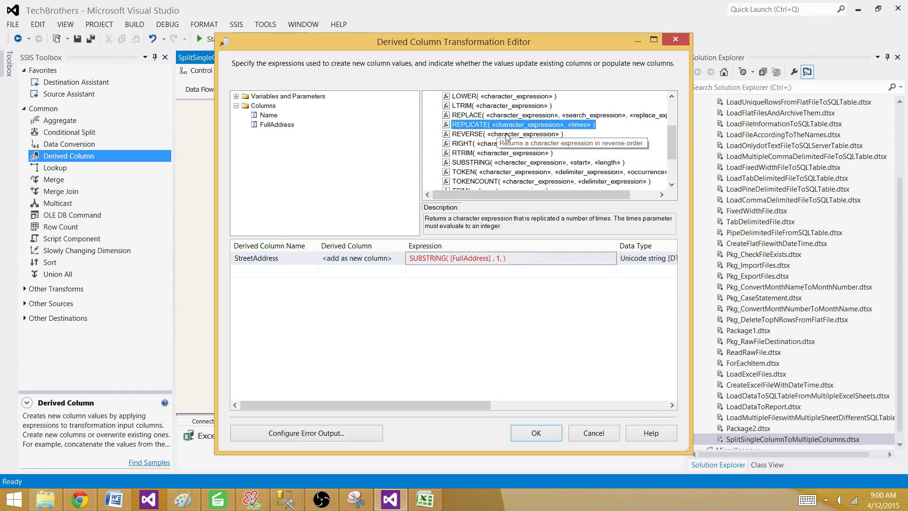
{"action": "scroll", "coordinate": [507, 138], "scroll_direction": "up", "scroll_amount": 2}
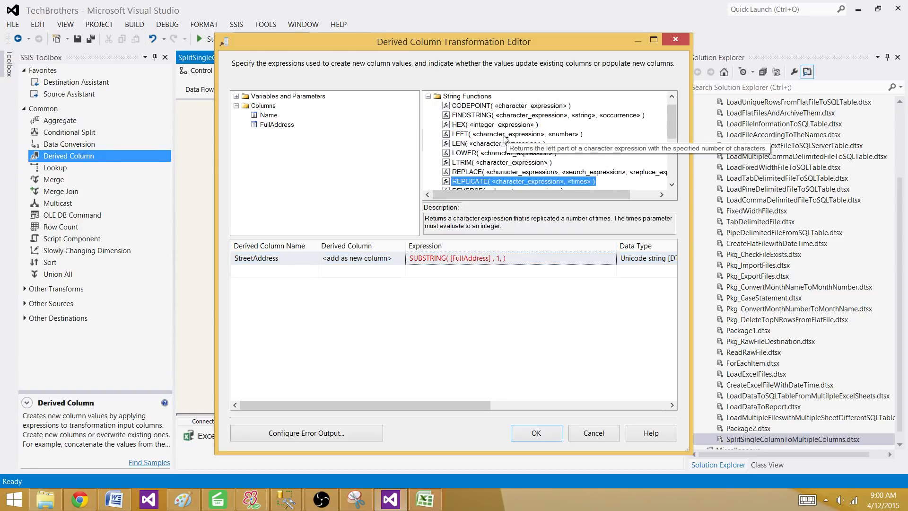
{"action": "left_click_drag", "start_coordinate": [492, 115], "coordinate": [503, 260]}
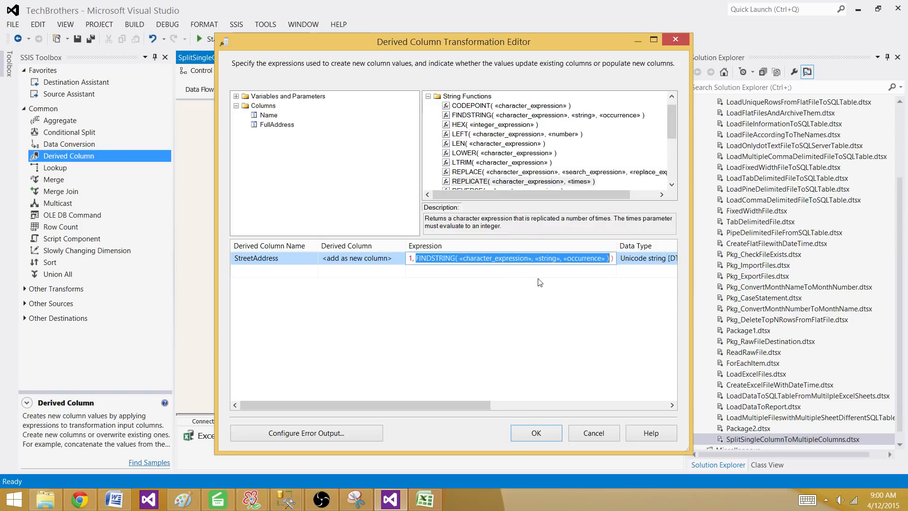
{"action": "left_click", "coordinate": [542, 298]}
{"action": "left_click", "coordinate": [654, 41]}
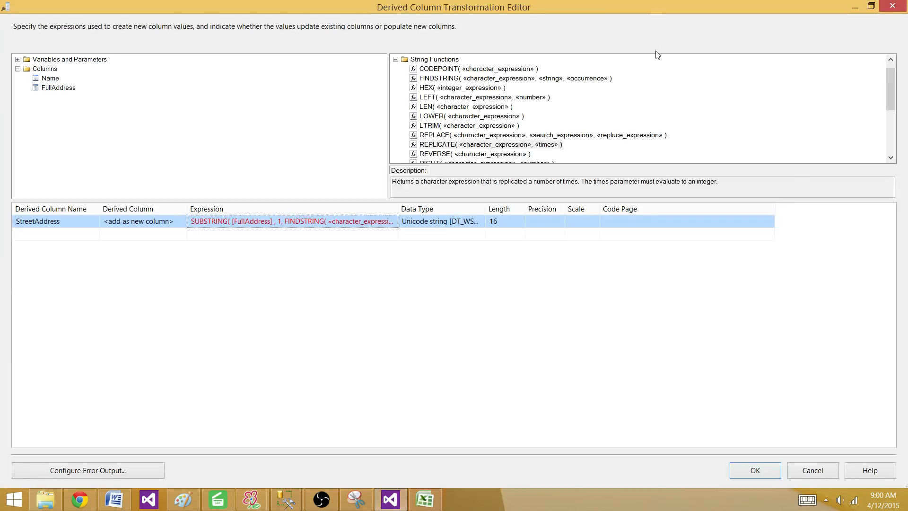
{"action": "left_click_drag", "start_coordinate": [399, 210], "coordinate": [619, 211]}
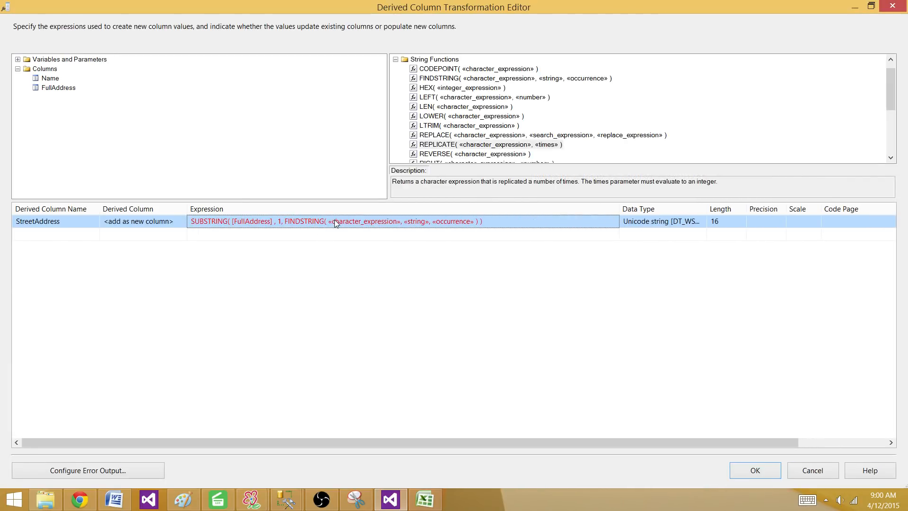
Step: Complete the FINDSTRING arguments with [FullAddress], "," and occurrence 1, and accept the Derived Column transformation
{"action": "left_click_drag", "start_coordinate": [57, 90], "coordinate": [344, 226]}
{"action": "left_click", "coordinate": [383, 221]}
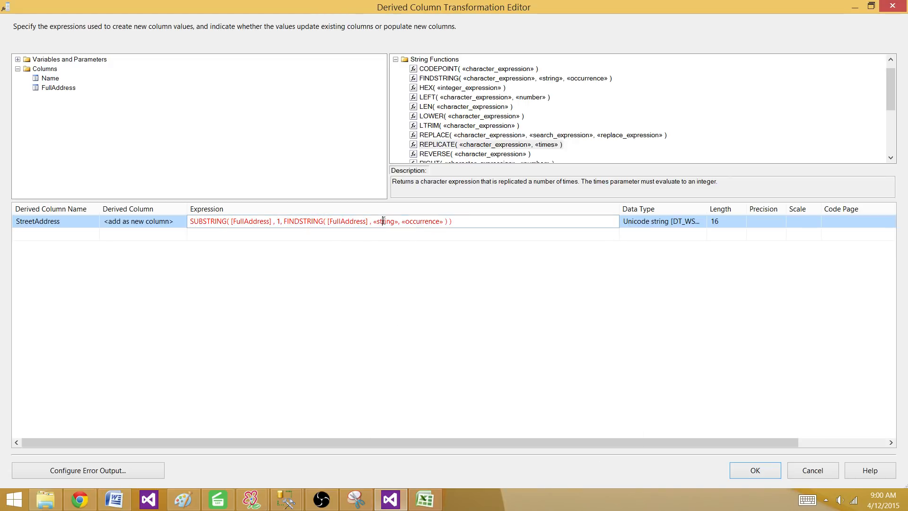
{"action": "left_click_drag", "start_coordinate": [397, 223], "coordinate": [377, 222]}
{"action": "key", "text": "BackSpace"}
{"action": "type", "text": "\",\""}
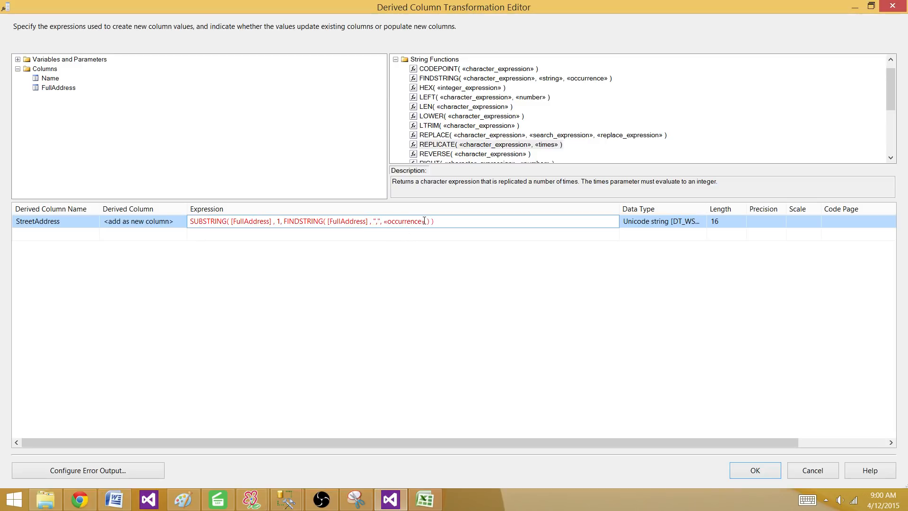
{"action": "left_click_drag", "start_coordinate": [426, 221], "coordinate": [384, 221]}
{"action": "type", "text": "1"}
{"action": "left_click_drag", "start_coordinate": [285, 218], "coordinate": [394, 223]}
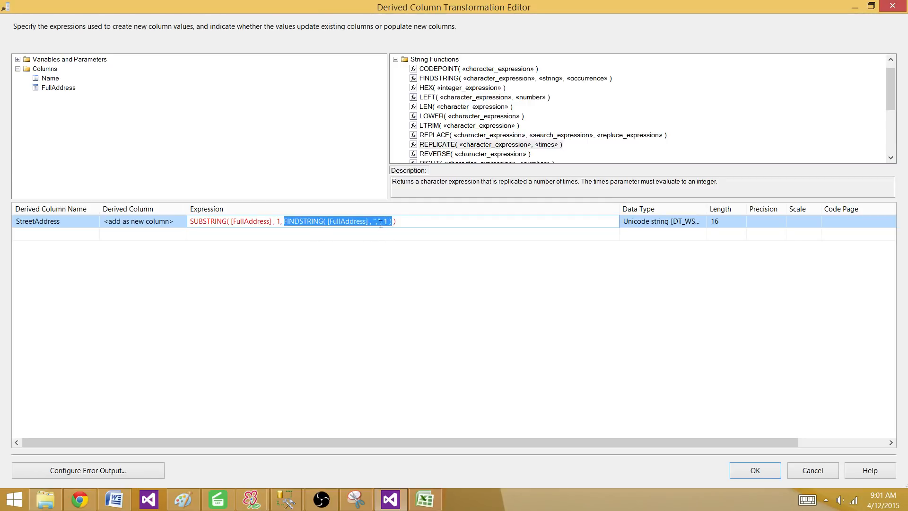
{"action": "left_click", "coordinate": [388, 263]}
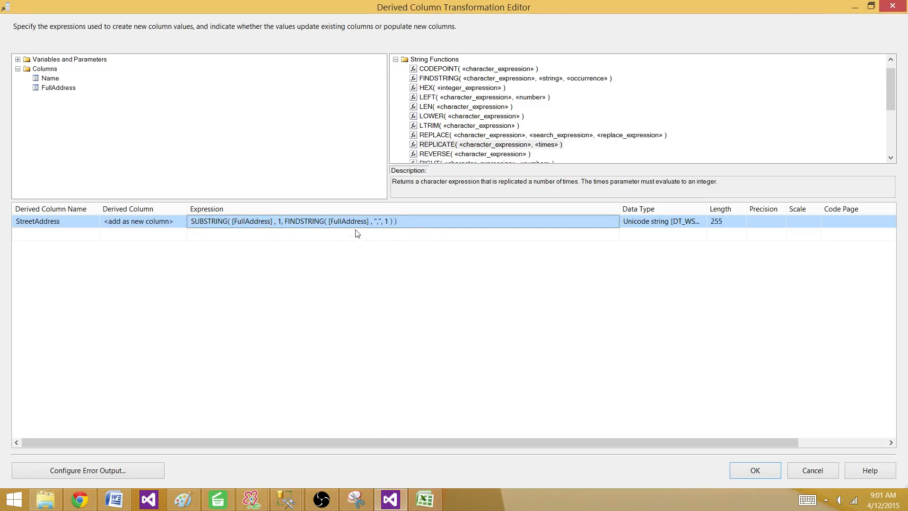
{"action": "left_click", "coordinate": [775, 468]}
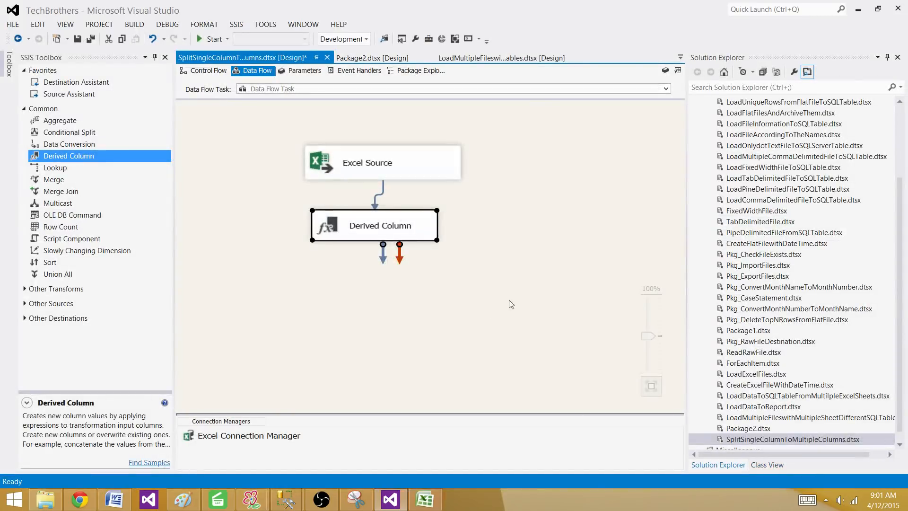
Step: Add a Multicast below the Derived Column transformation and connect the Derived Column's output to it
{"action": "left_click_drag", "start_coordinate": [61, 205], "coordinate": [303, 279]}
{"action": "left_click", "coordinate": [390, 224]}
{"action": "left_click_drag", "start_coordinate": [383, 254], "coordinate": [379, 292]}
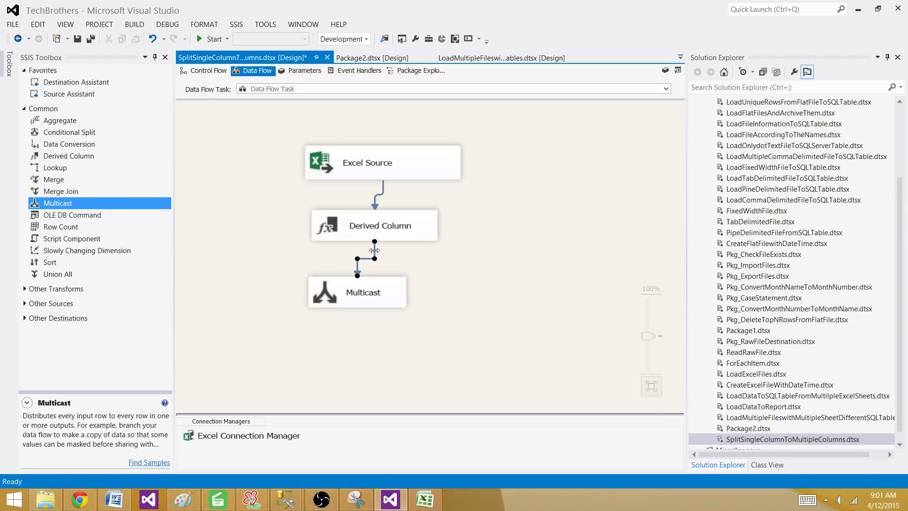
Step: Enable a data viewer on the path between the Derived Column and the Multicast
{"action": "double_click", "coordinate": [376, 253]}
{"action": "left_click", "coordinate": [306, 156]}
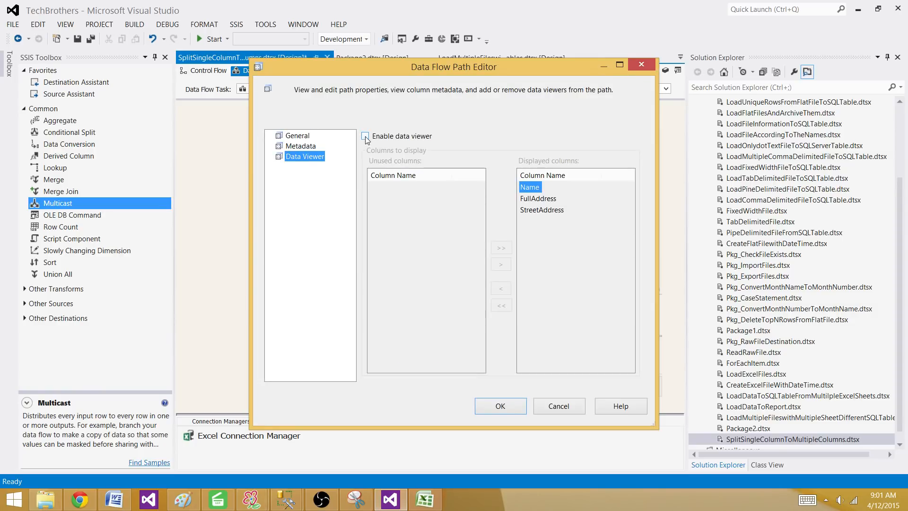
{"action": "left_click", "coordinate": [365, 137]}
{"action": "left_click", "coordinate": [494, 407]}
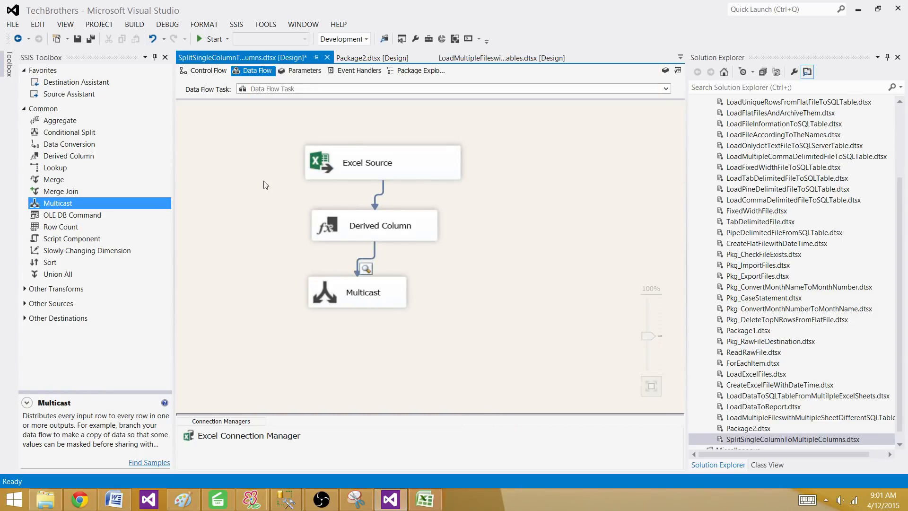
Step: Run the package, examine the StreetAddress values in the data viewer, and end the viewing session
{"action": "left_click", "coordinate": [211, 38]}
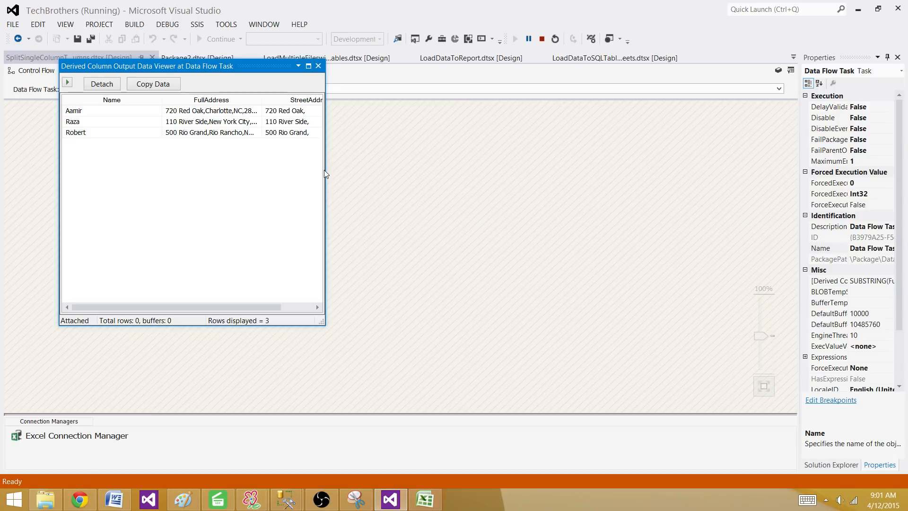
{"action": "left_click_drag", "start_coordinate": [325, 172], "coordinate": [500, 172]}
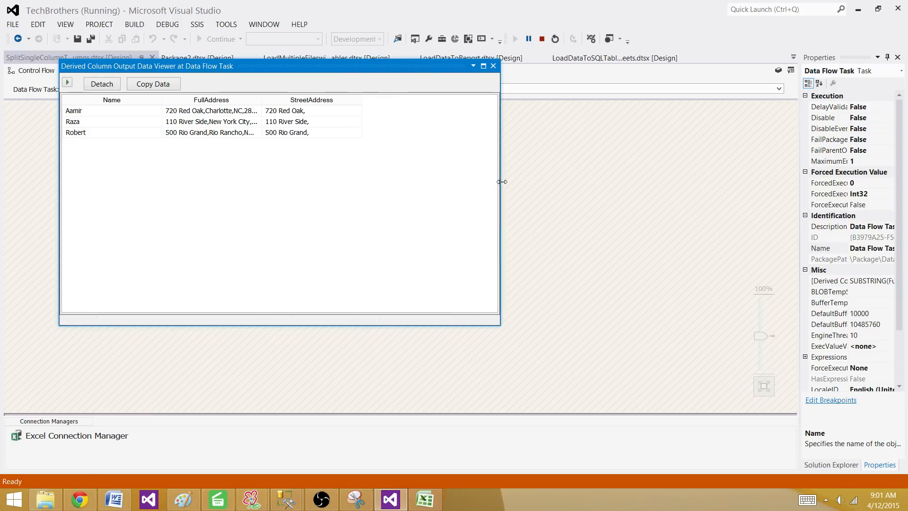
{"action": "left_click", "coordinate": [279, 113]}
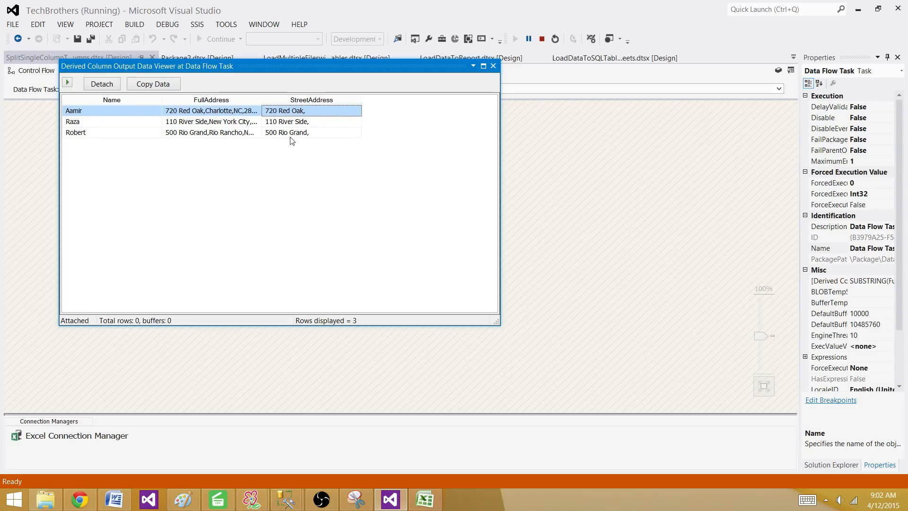
{"action": "left_click", "coordinate": [492, 66]}
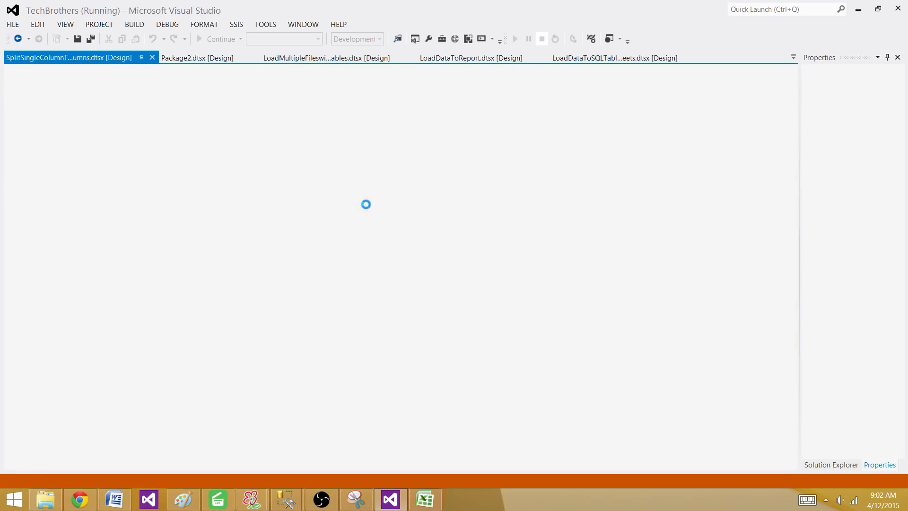
Step: Subtract 1 from the FINDSTRING result in the StreetAddress expression of the Derived Column transformation and accept the change
{"action": "double_click", "coordinate": [409, 237]}
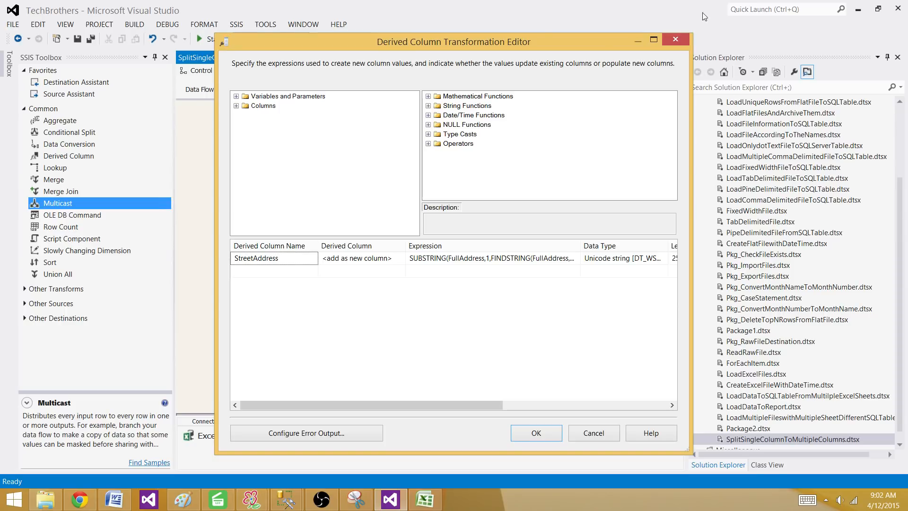
{"action": "left_click", "coordinate": [653, 39]}
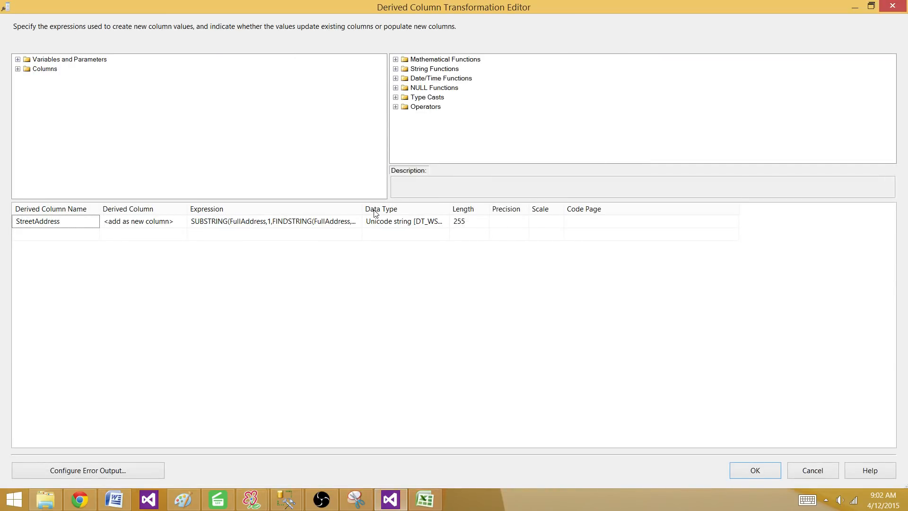
{"action": "left_click_drag", "start_coordinate": [361, 209], "coordinate": [536, 209]}
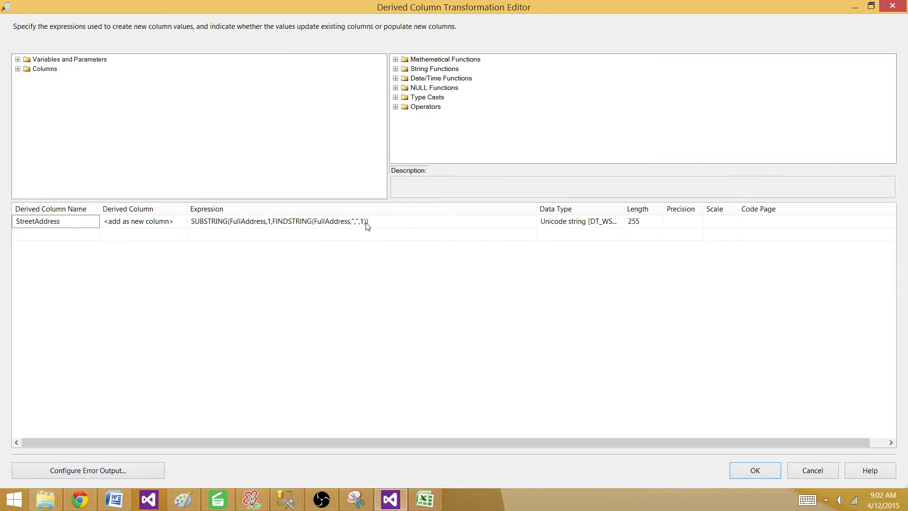
{"action": "left_click", "coordinate": [367, 222]}
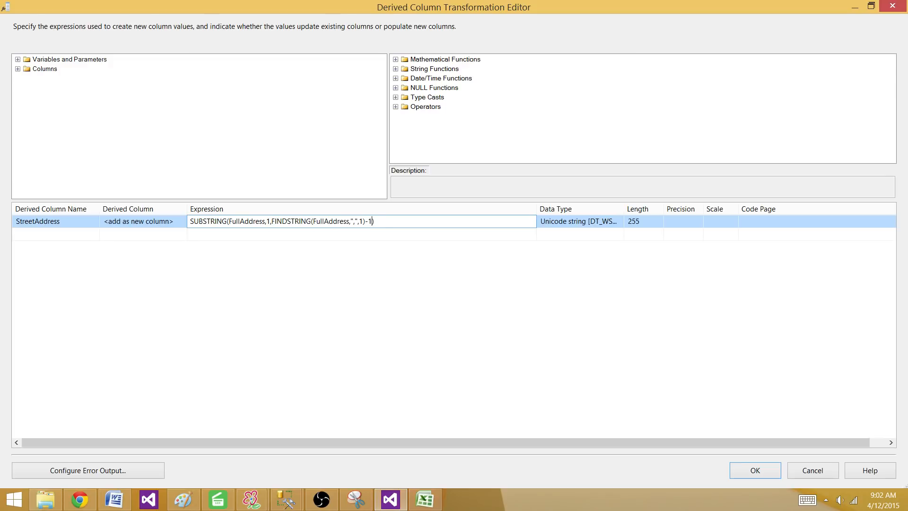
{"action": "left_click", "coordinate": [359, 273]}
{"action": "left_click", "coordinate": [363, 221]}
{"action": "left_click_drag", "start_coordinate": [366, 222], "coordinate": [272, 222]}
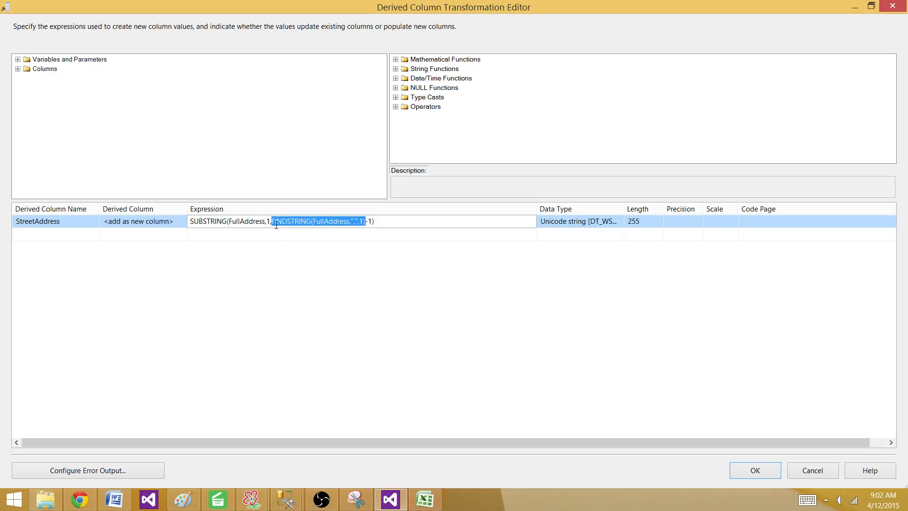
{"action": "left_click", "coordinate": [372, 221]}
{"action": "left_click_drag", "start_coordinate": [365, 221], "coordinate": [273, 221]}
{"action": "left_click", "coordinate": [313, 270]}
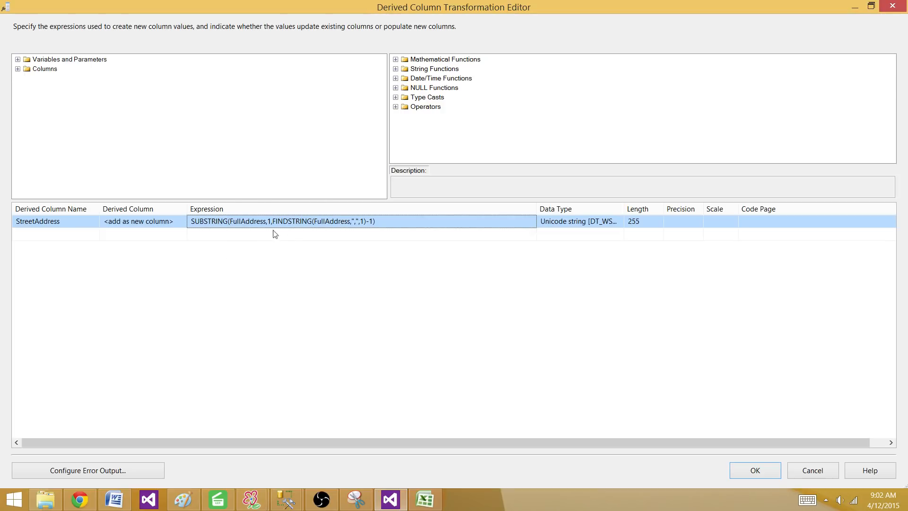
{"action": "left_click", "coordinate": [755, 471]}
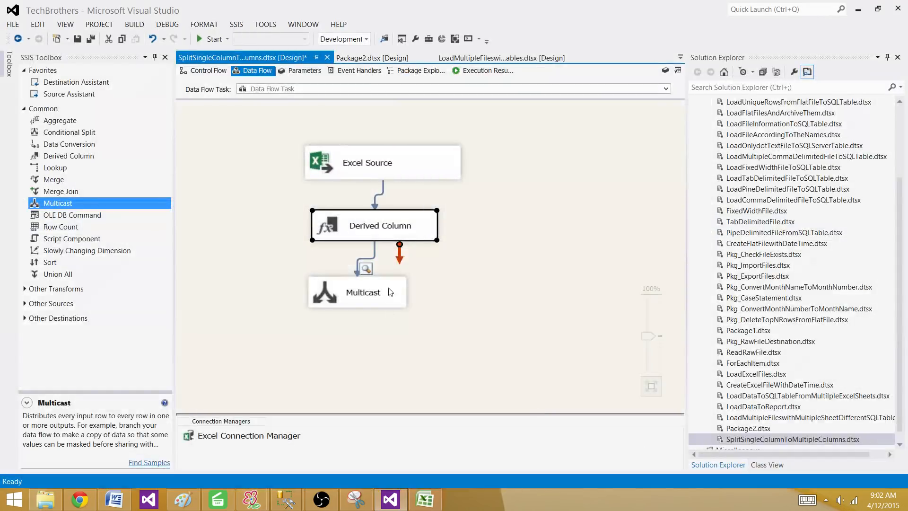
Step: Run the package, check the StreetAddress values in the data viewer, and stop debugging
{"action": "left_click", "coordinate": [210, 39]}
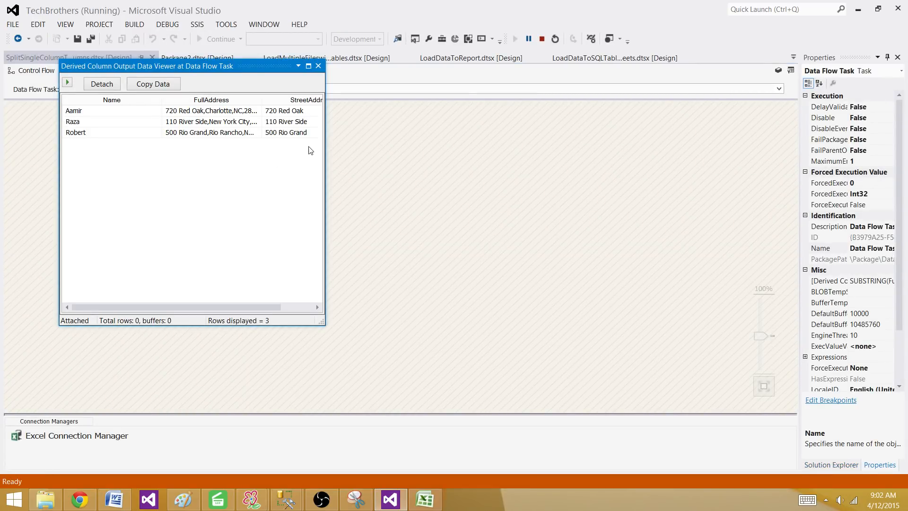
{"action": "left_click", "coordinate": [318, 65]}
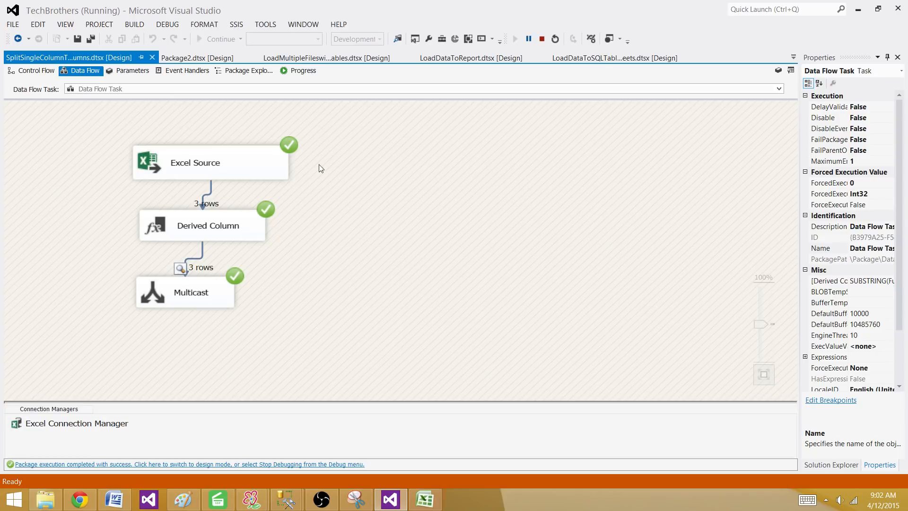
{"action": "left_click", "coordinate": [542, 38]}
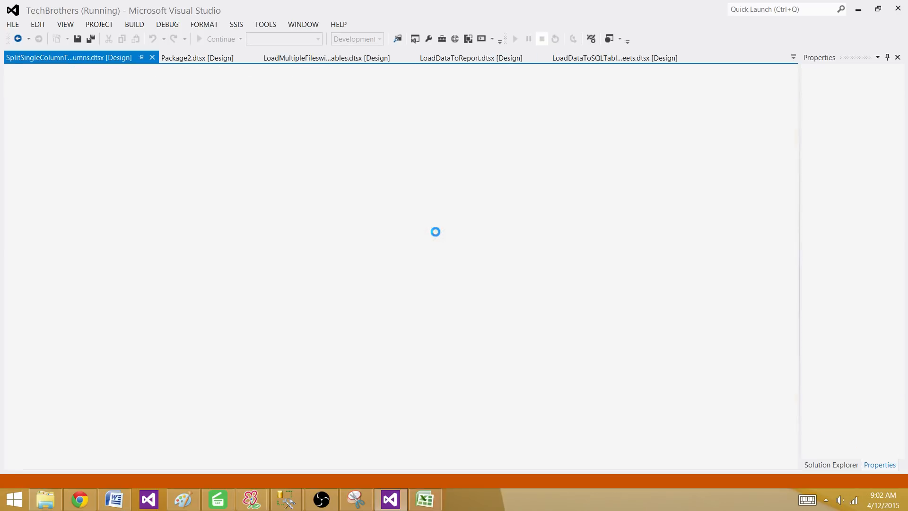
Step: Reopen the Derived Column transformation, widen the expression column, and add a new derived column named City
{"action": "double_click", "coordinate": [425, 227]}
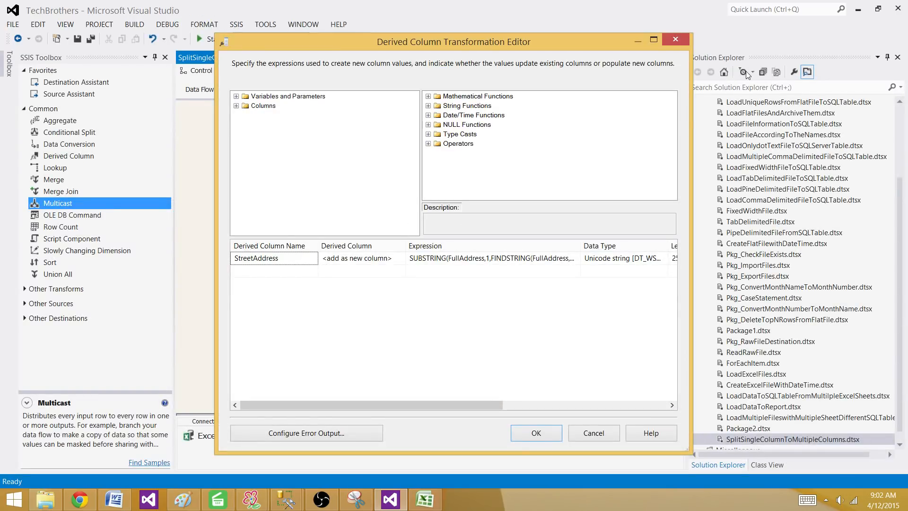
{"action": "left_click", "coordinate": [653, 40]}
{"action": "left_click_drag", "start_coordinate": [360, 211], "coordinate": [564, 209]}
{"action": "left_click", "coordinate": [46, 235]}
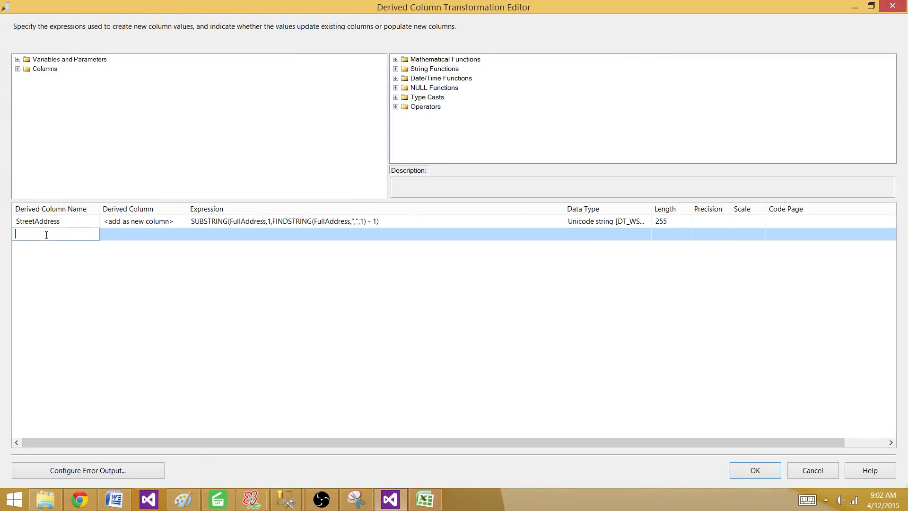
{"action": "type", "text": "City"}
{"action": "left_click", "coordinate": [80, 280]}
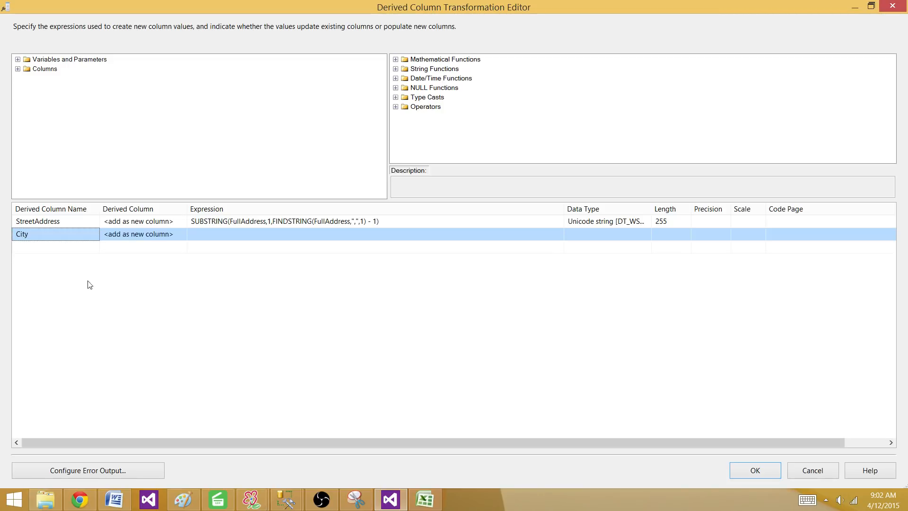
Step: Review the FullAddress format in CustomerFile.xlsx in Excel, and insert the SUBSTRING function as the City expression in Visual Studio
{"action": "left_click", "coordinate": [424, 498]}
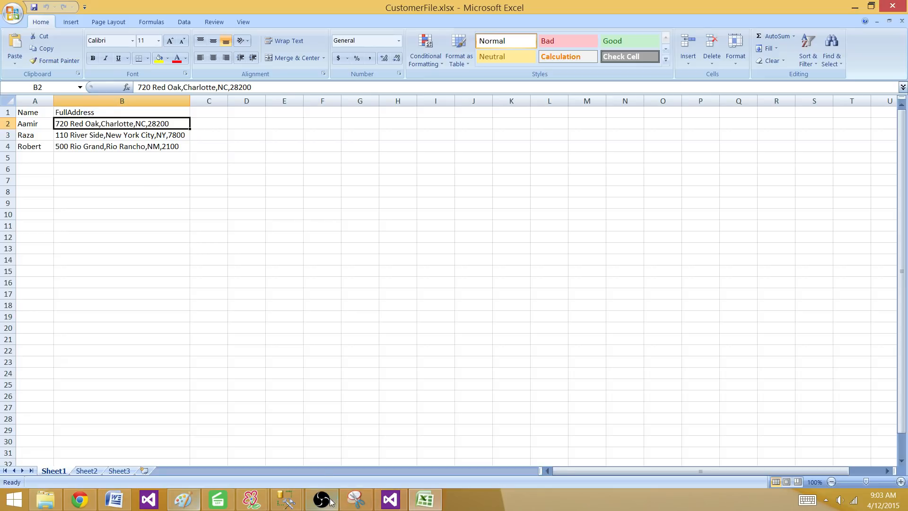
{"action": "left_click", "coordinate": [390, 499]}
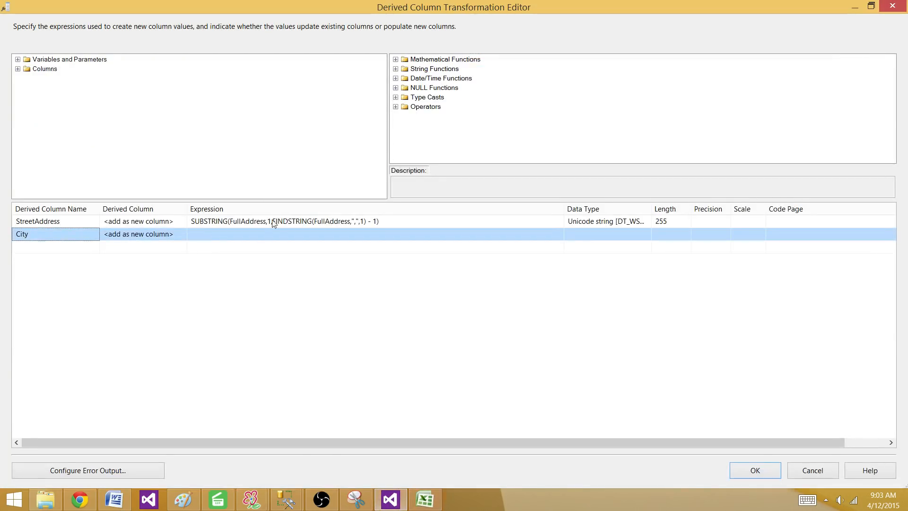
{"action": "left_click", "coordinate": [255, 221]}
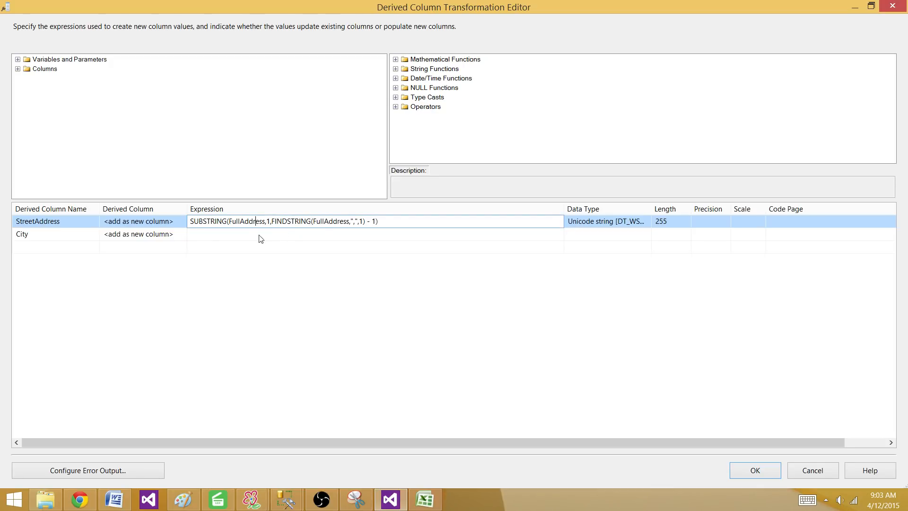
{"action": "left_click", "coordinate": [217, 235]}
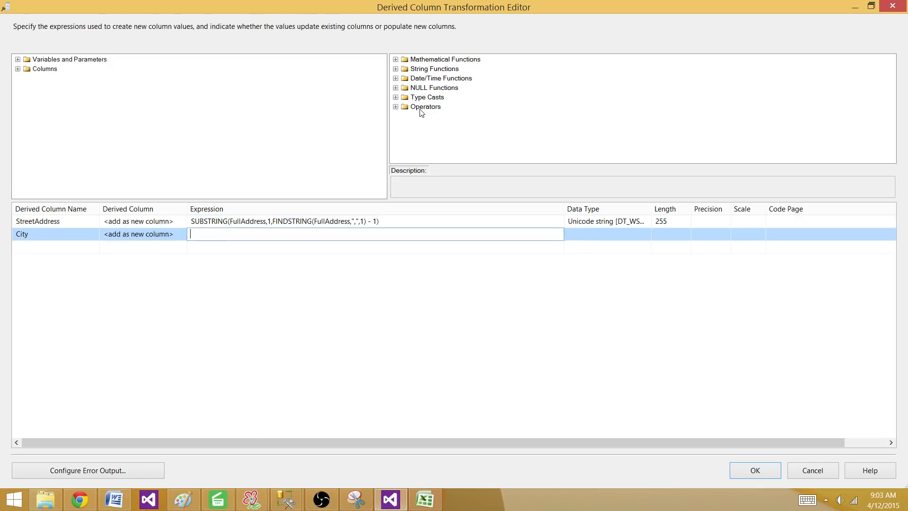
{"action": "left_click", "coordinate": [396, 69]}
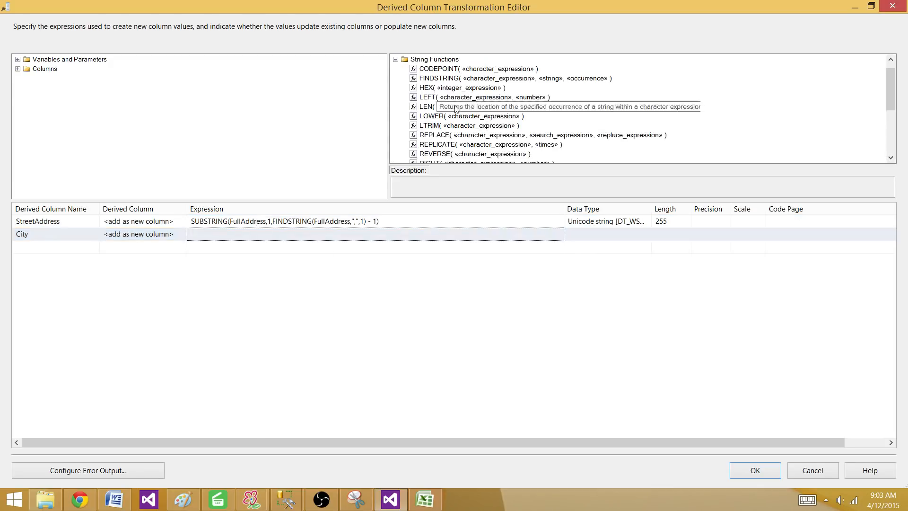
{"action": "left_click", "coordinate": [477, 125]}
{"action": "scroll", "coordinate": [478, 124], "scroll_direction": "down", "scroll_amount": 2}
{"action": "left_click_drag", "start_coordinate": [450, 126], "coordinate": [249, 239]}
{"action": "left_click", "coordinate": [294, 234]}
Step: Fill the character expression argument of City's SUBSTRING with the FullAddress column
{"action": "left_click", "coordinate": [18, 69]}
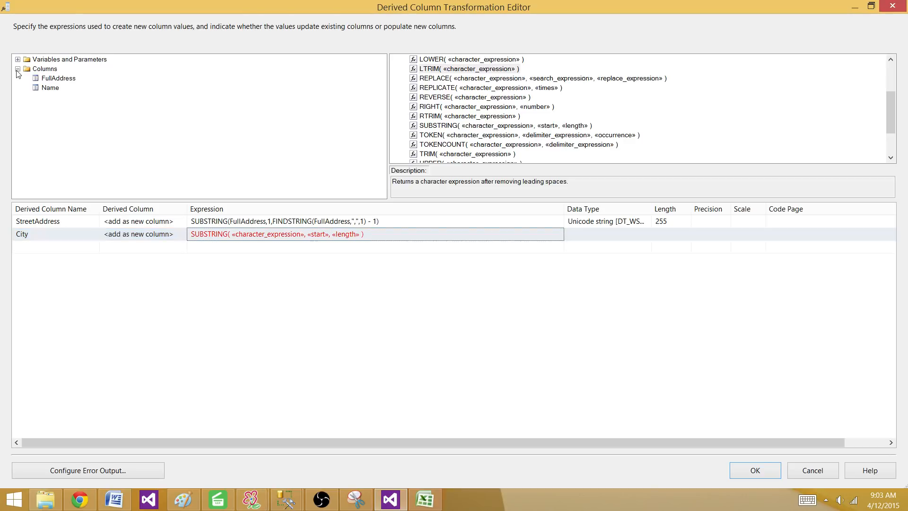
{"action": "left_click_drag", "start_coordinate": [56, 78], "coordinate": [250, 243]}
{"action": "left_click", "coordinate": [293, 235]}
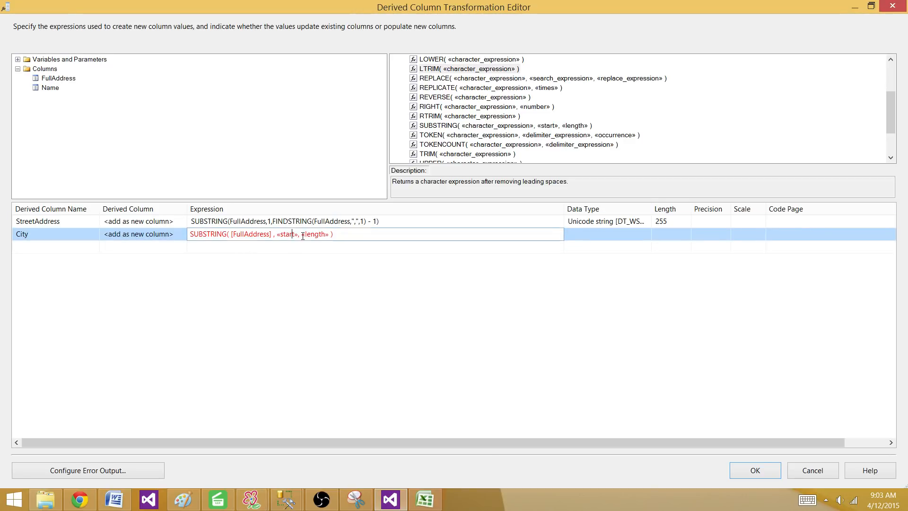
Step: Copy FINDSTRING(FullAddress,",",1) from the StreetAddress expression into the start argument of City's SUBSTRING, followed by a comma
{"action": "left_click", "coordinate": [424, 499]}
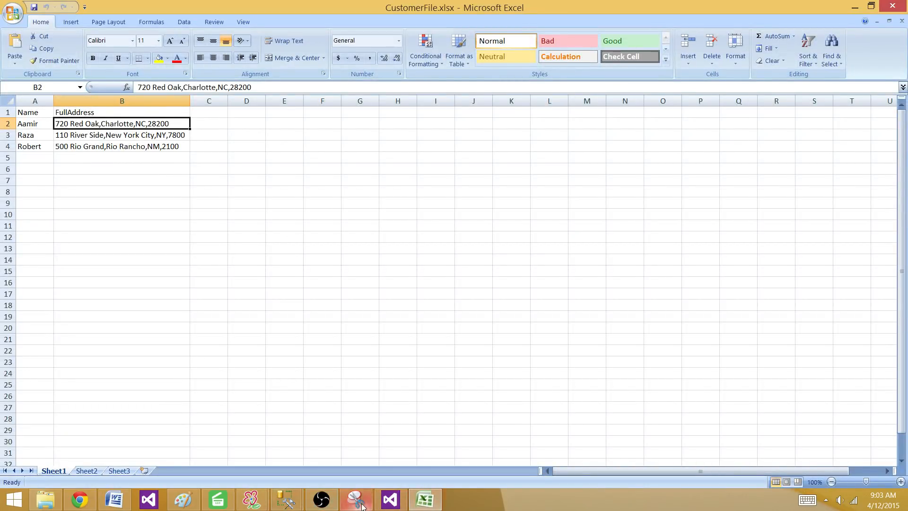
{"action": "left_click", "coordinate": [390, 502]}
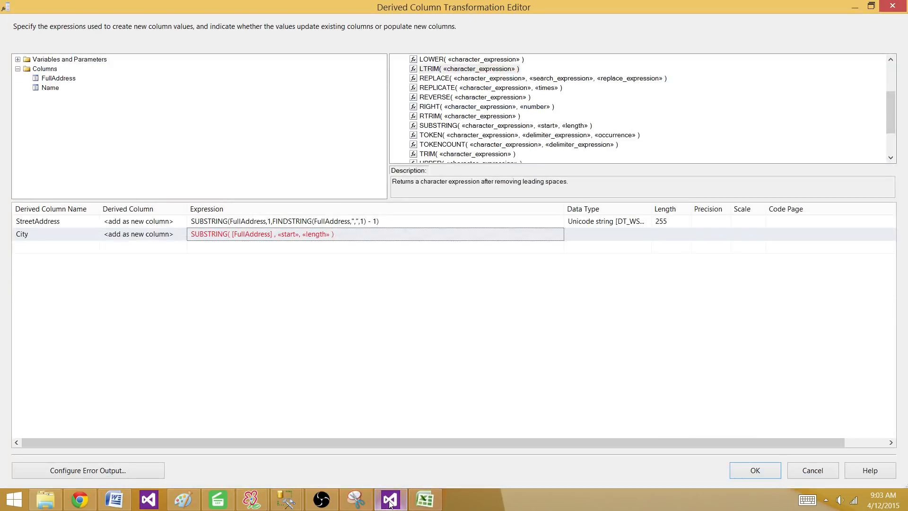
{"action": "left_click", "coordinate": [339, 222]}
{"action": "left_click_drag", "start_coordinate": [366, 221], "coordinate": [275, 222]}
{"action": "right_click", "coordinate": [278, 221]}
{"action": "left_click", "coordinate": [197, 252]}
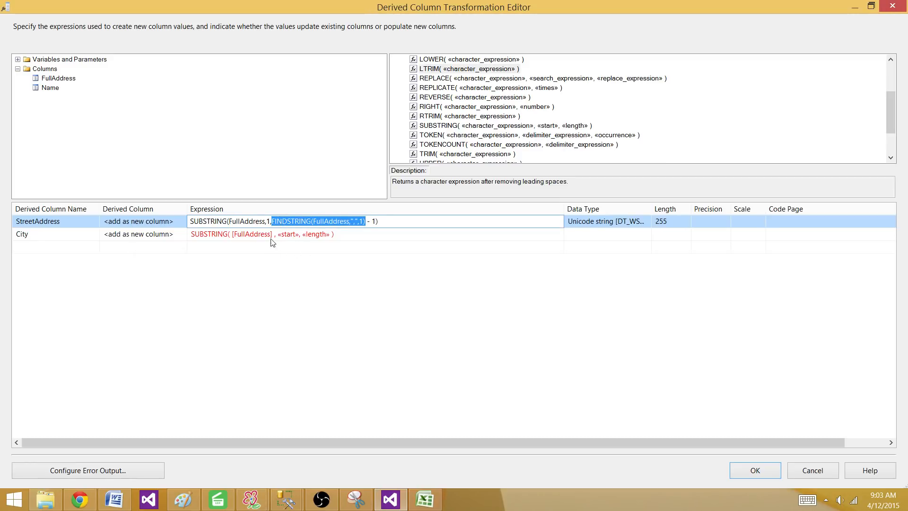
{"action": "left_click", "coordinate": [286, 234]}
{"action": "double_click", "coordinate": [287, 234]}
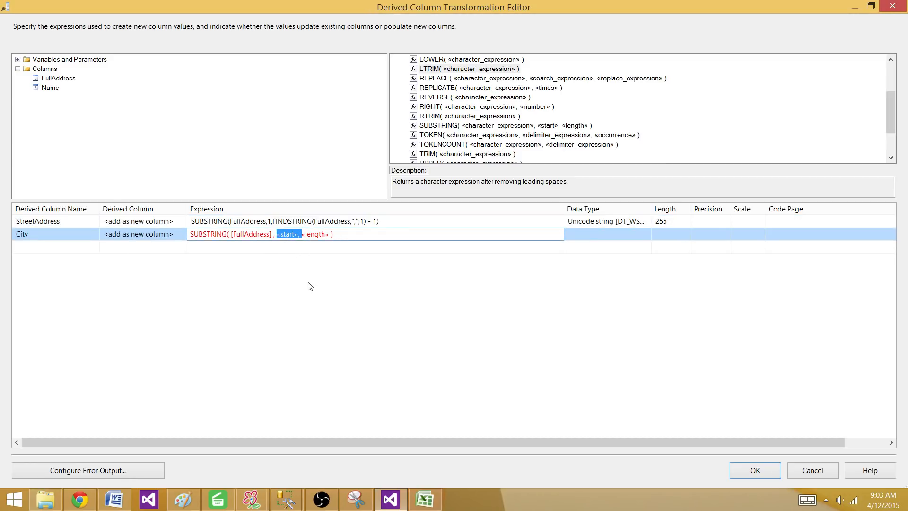
{"action": "key", "text": "ctrl+v"}
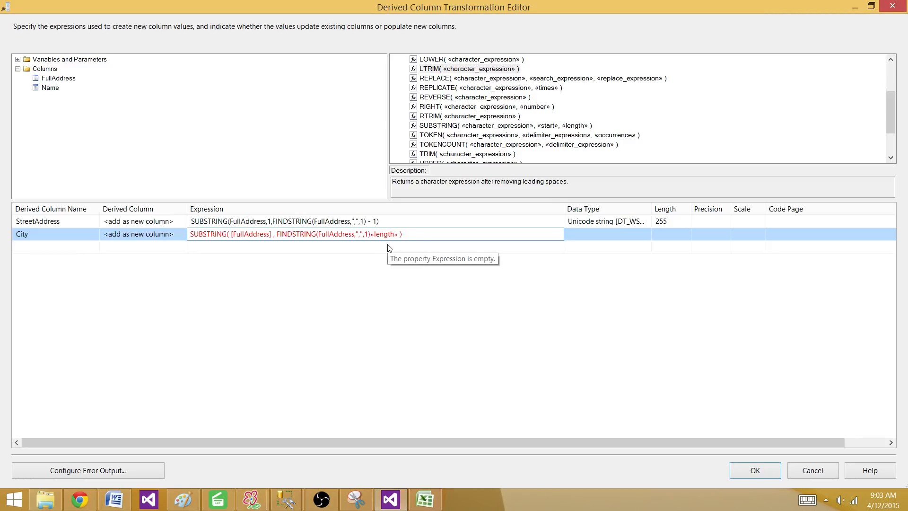
{"action": "type", "text": ","}
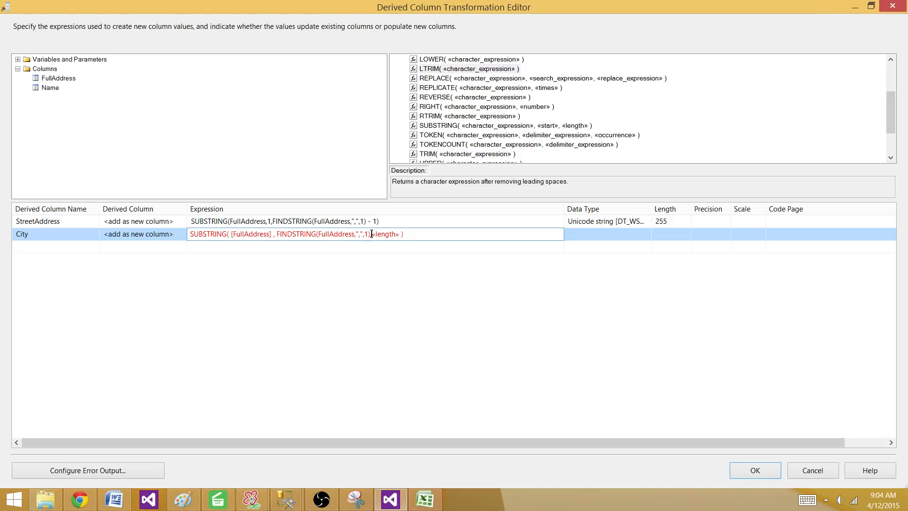
{"action": "left_click_drag", "start_coordinate": [369, 234], "coordinate": [280, 234]}
{"action": "left_click", "coordinate": [281, 233]}
{"action": "double_click", "coordinate": [369, 234]}
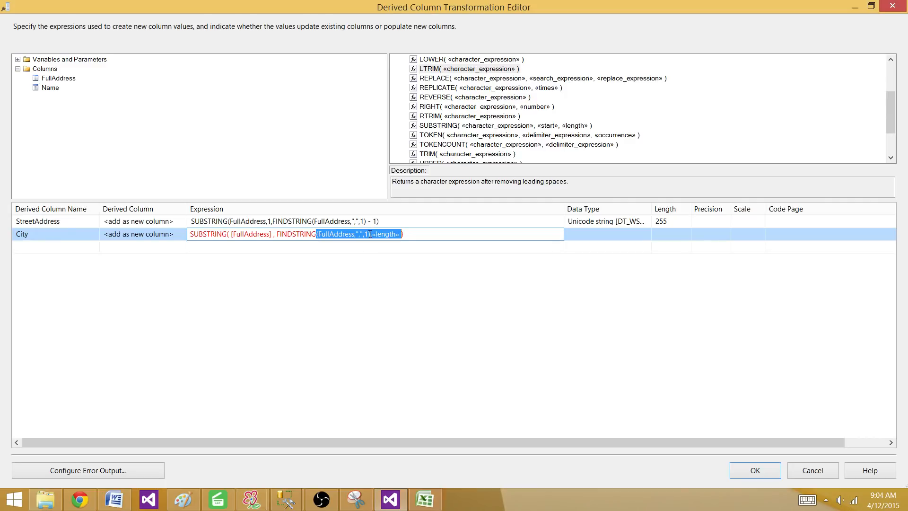
{"action": "left_click", "coordinate": [359, 233]}
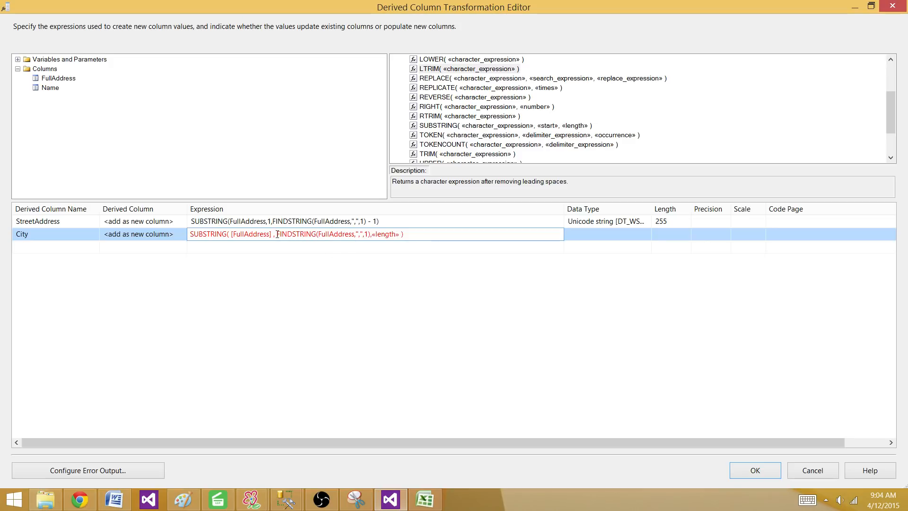
{"action": "left_click_drag", "start_coordinate": [276, 235], "coordinate": [371, 235]}
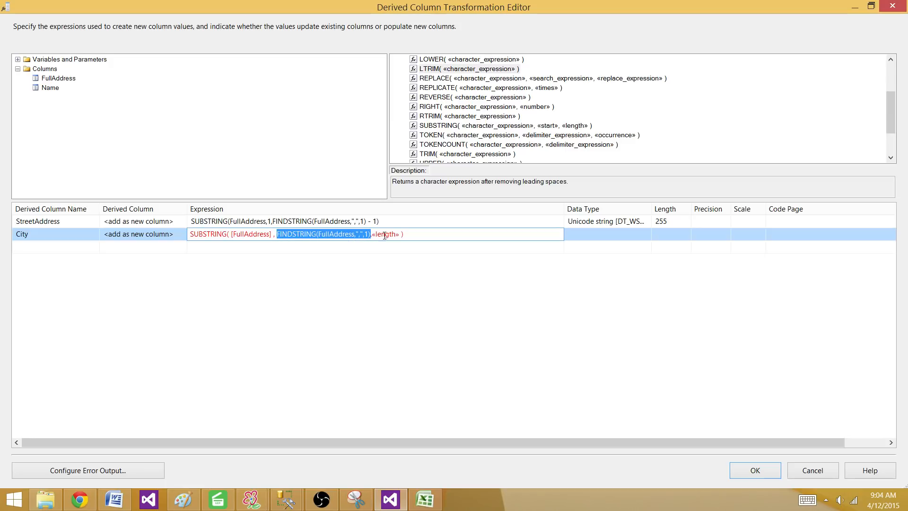
Step: Delete the «length» placeholder from City's SUBSTRING expression
{"action": "left_click", "coordinate": [385, 234]}
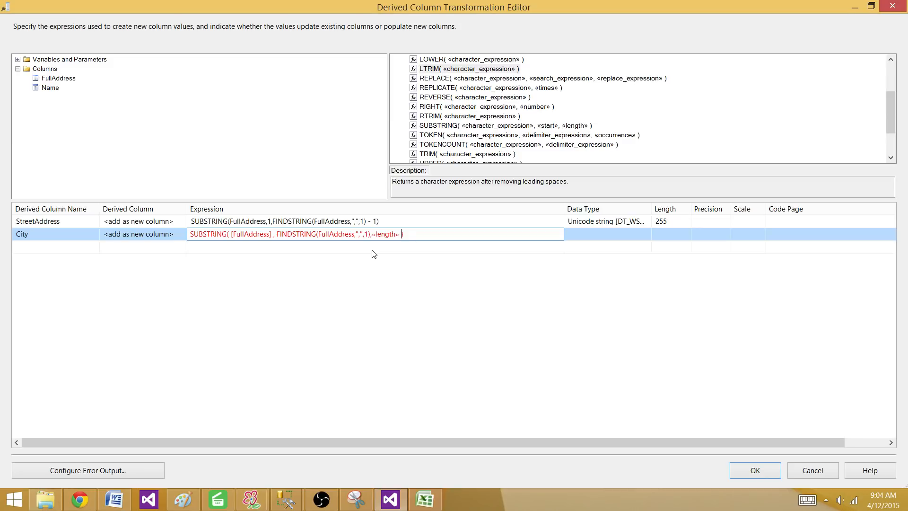
{"action": "key", "text": "BackSpace"}
{"action": "key", "text": "BackSpace"}
{"action": "key", "text": "BackSpace"}
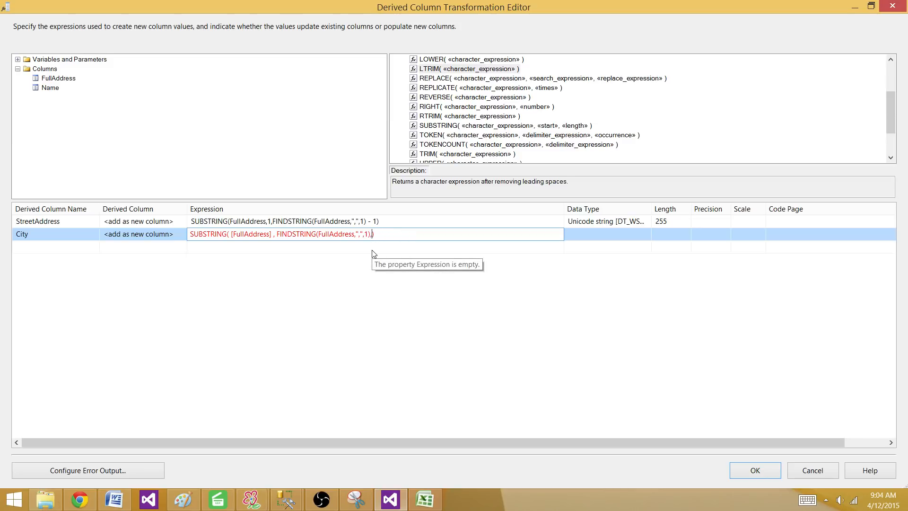
Step: Copy FINDSTRING(FullAddress,",",1) from the start argument of City's SUBSTRING into its empty length argument
{"action": "left_click", "coordinate": [359, 234]}
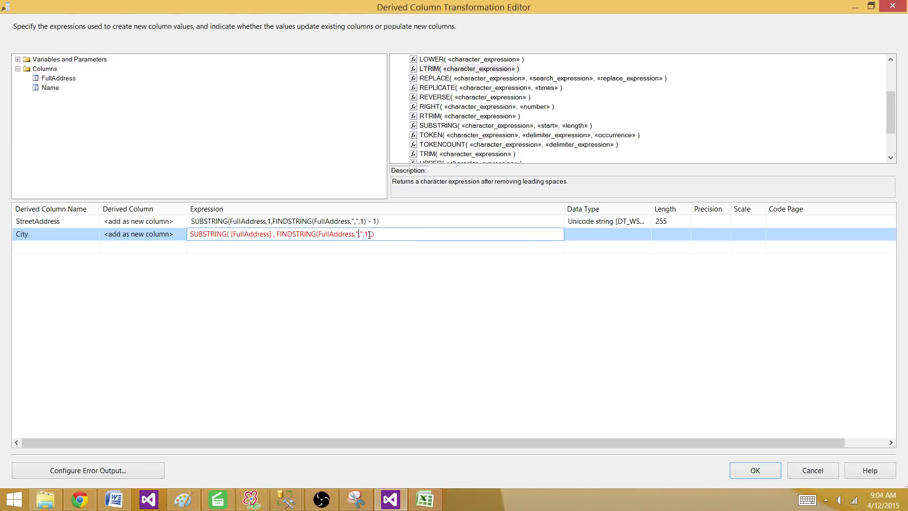
{"action": "left_click_drag", "start_coordinate": [370, 235], "coordinate": [277, 234]}
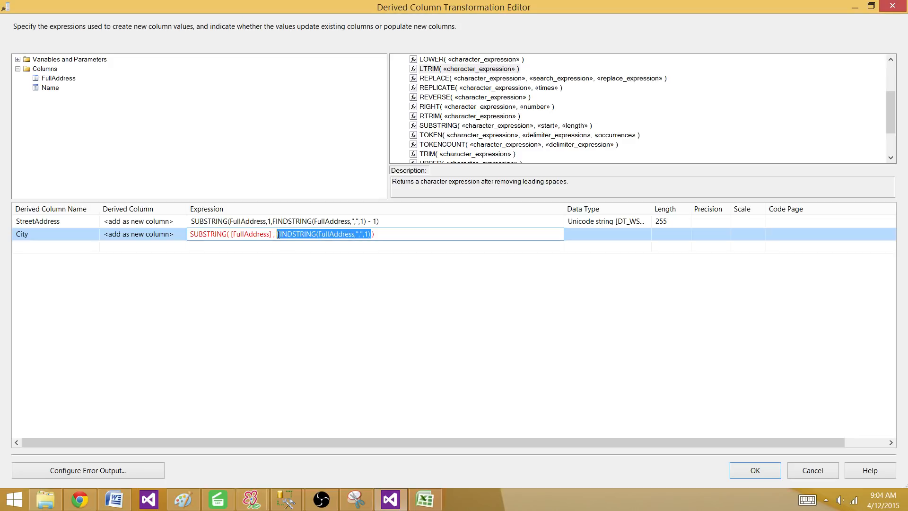
{"action": "right_click", "coordinate": [290, 235]}
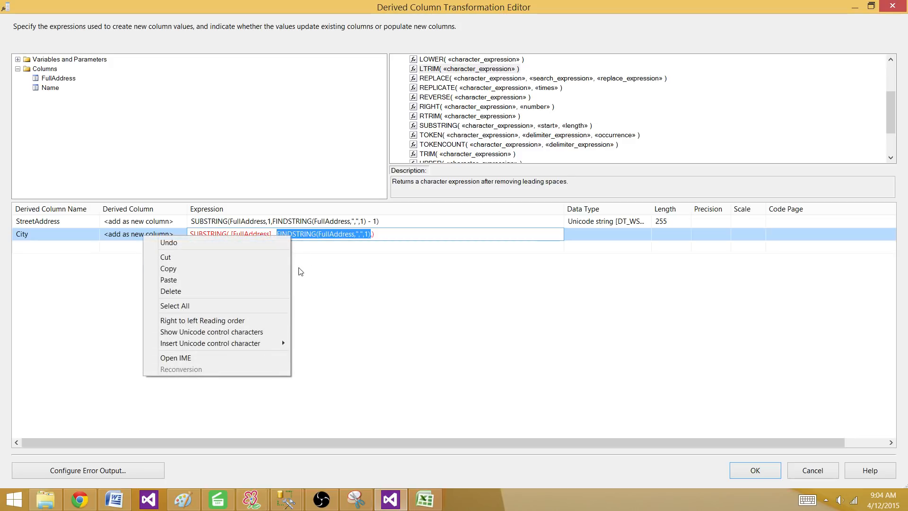
{"action": "left_click", "coordinate": [220, 266]}
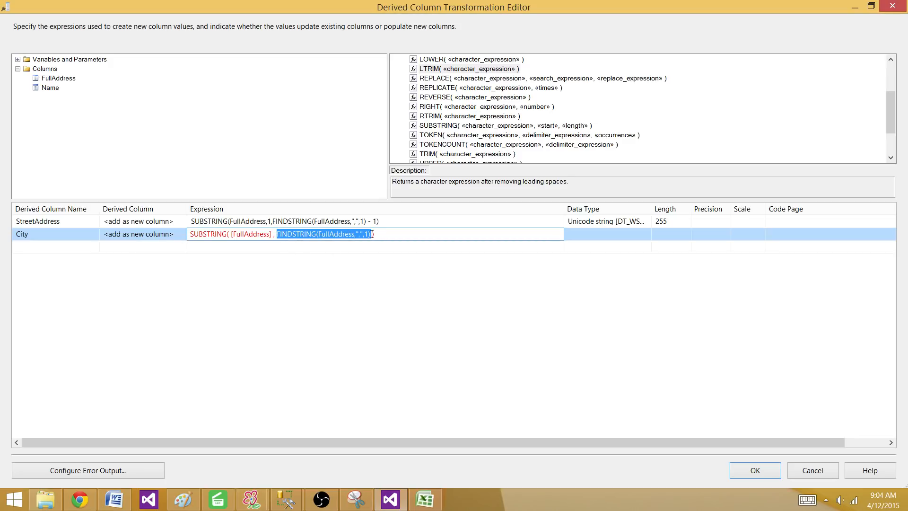
{"action": "left_click_drag", "start_coordinate": [316, 234], "coordinate": [383, 240]}
{"action": "left_click", "coordinate": [373, 234]}
{"action": "key", "text": "ctrl+v"}
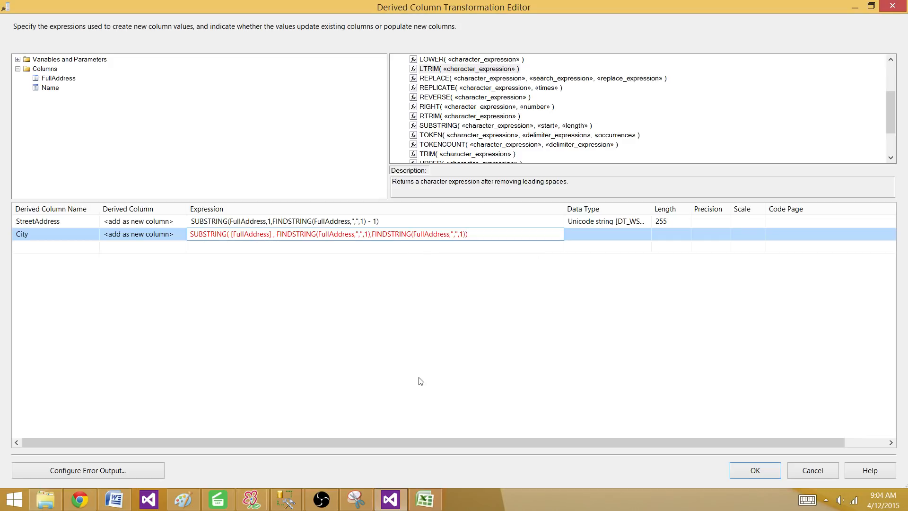
Step: Check the FullAddress commas in CustomerFile.xlsx in Excel, and set the occurrence of City's length-argument FINDSTRING to 2 in Visual Studio
{"action": "left_click", "coordinate": [425, 500]}
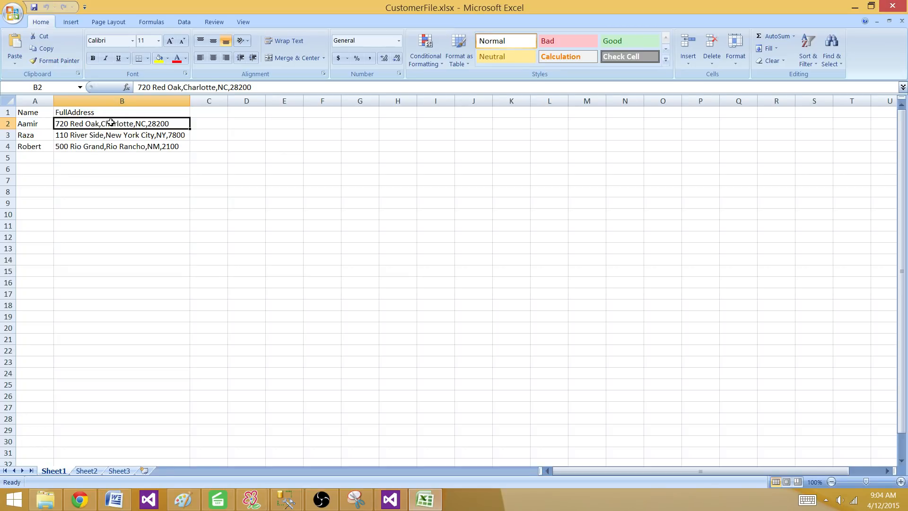
{"action": "left_click", "coordinate": [390, 499]}
{"action": "left_click", "coordinate": [361, 234]}
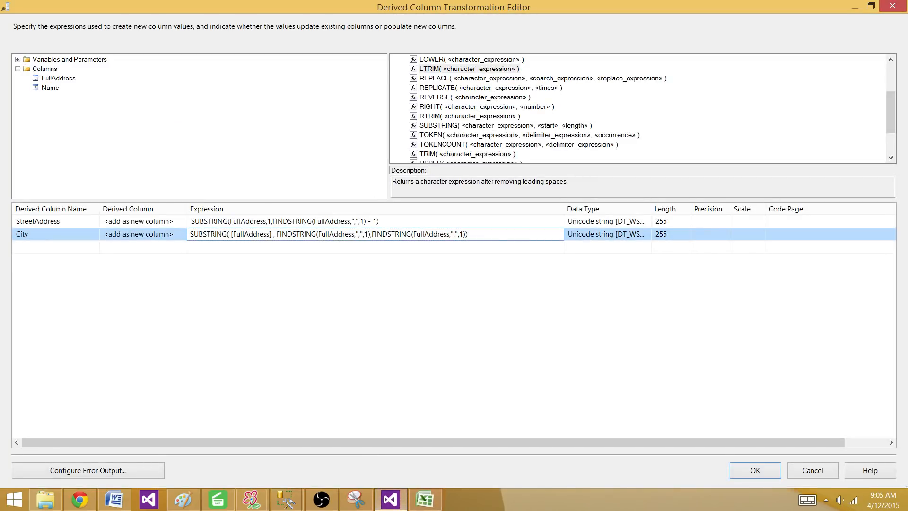
{"action": "type", "text": "2"}
Step: Subtract a copy of FINDSTRING(FullAddress,",",1) from the length argument of City's SUBSTRING, widen the Expression column and accept the Derived Column changes
{"action": "left_click_drag", "start_coordinate": [370, 234], "coordinate": [281, 232]}
{"action": "right_click", "coordinate": [292, 235]}
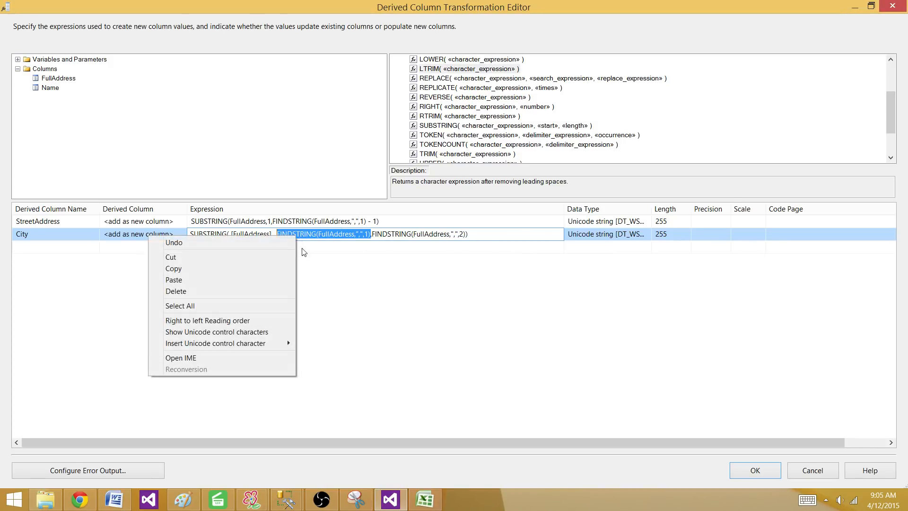
{"action": "left_click", "coordinate": [239, 266]}
{"action": "left_click", "coordinate": [465, 234]}
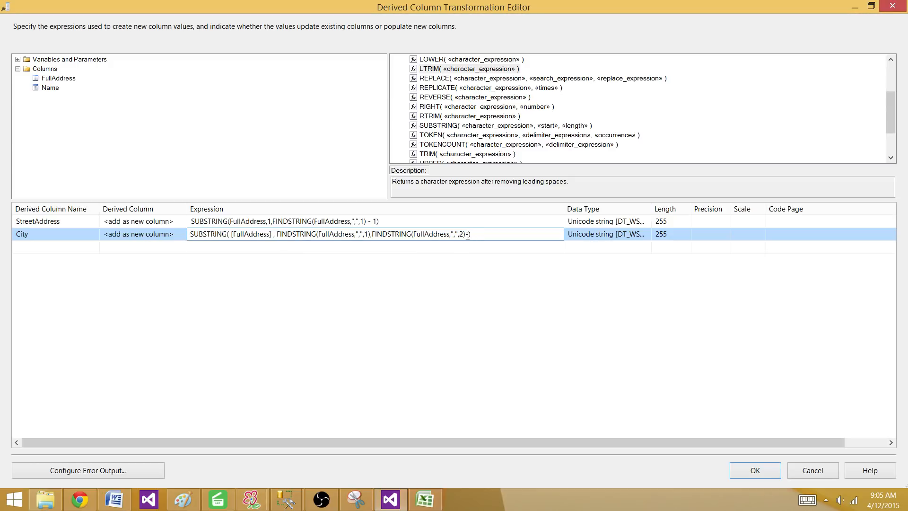
{"action": "type", "text": "-"}
{"action": "key", "text": "ctrl+v"}
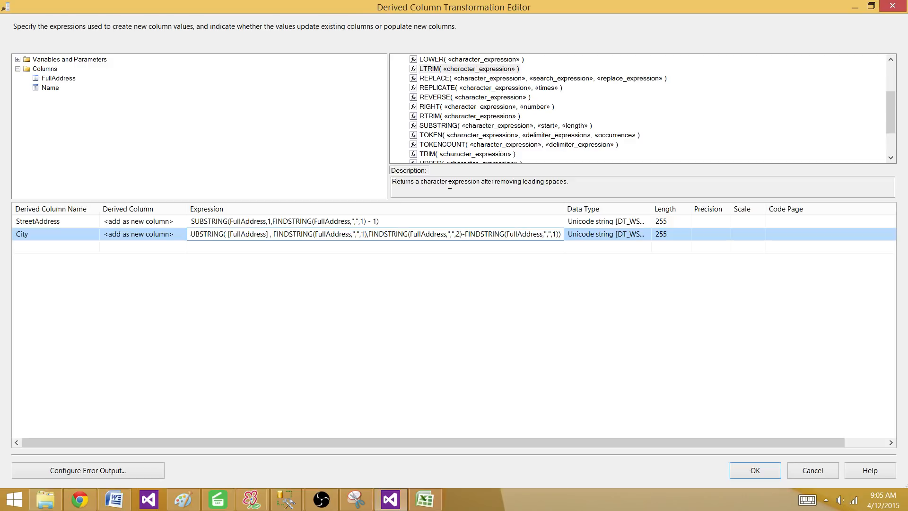
{"action": "left_click", "coordinate": [409, 300]}
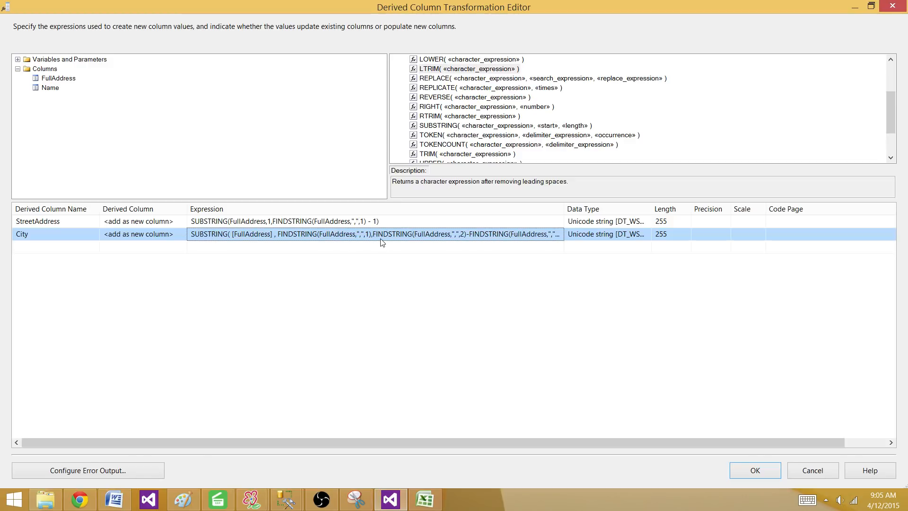
{"action": "left_click_drag", "start_coordinate": [564, 209], "coordinate": [584, 208]}
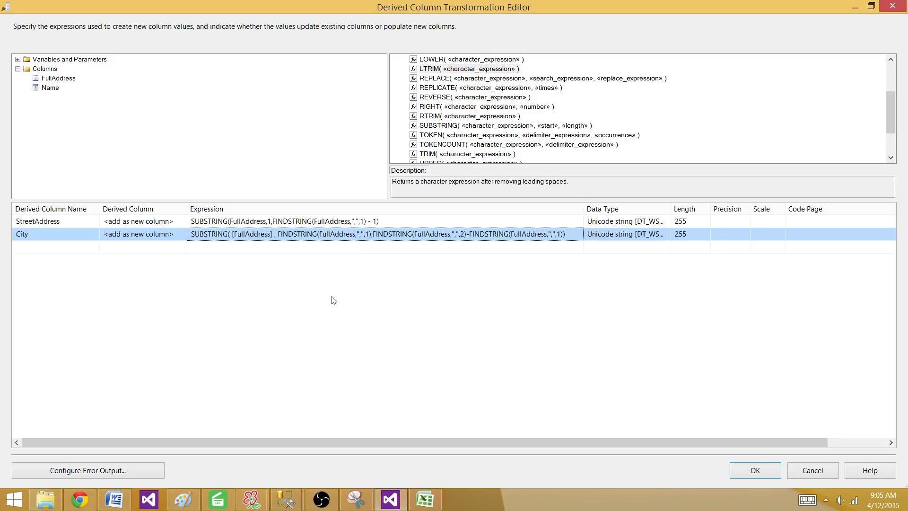
{"action": "left_click", "coordinate": [766, 471]}
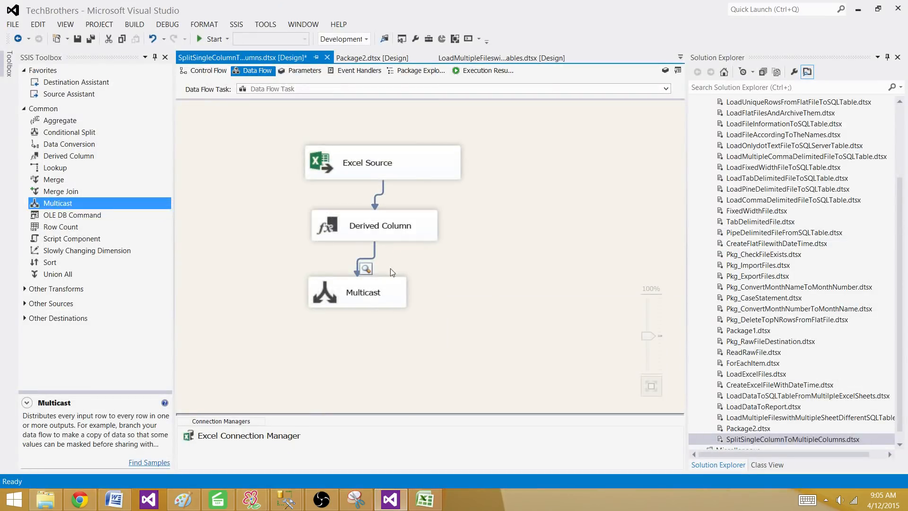
Step: Add the City column to the displayed columns of the data viewer between Derived Column and Multicast
{"action": "double_click", "coordinate": [374, 249]}
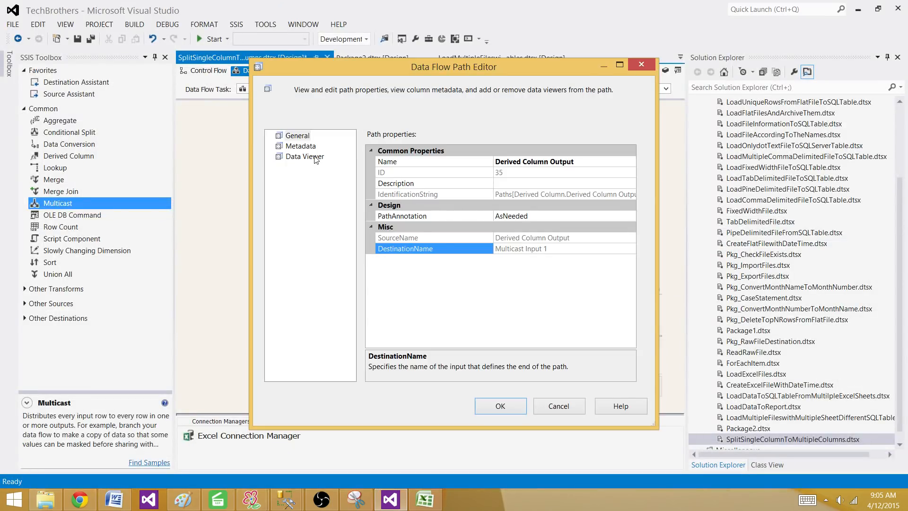
{"action": "left_click", "coordinate": [315, 157]}
{"action": "left_click", "coordinate": [377, 186]}
{"action": "left_click", "coordinate": [502, 264]}
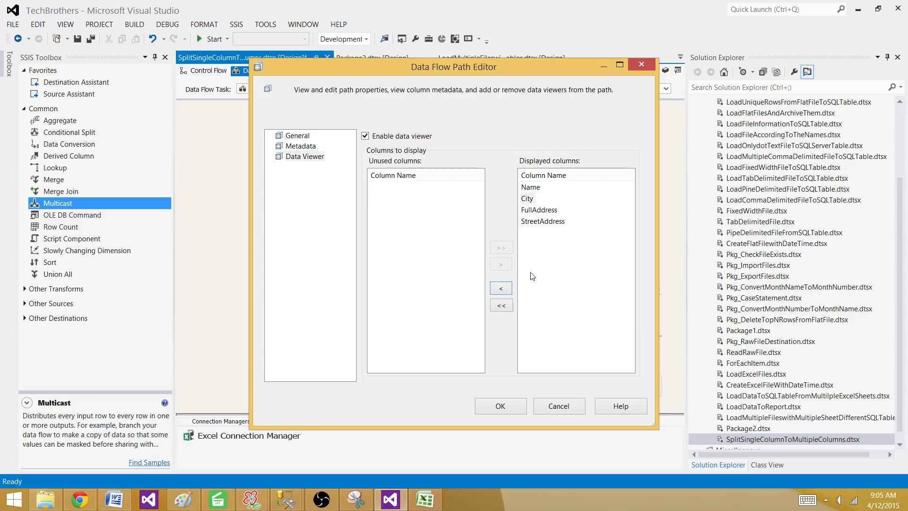
{"action": "left_click", "coordinate": [509, 410]}
Step: Run the package, inspect the City values in the data viewer, and stop debugging
{"action": "left_click", "coordinate": [212, 40]}
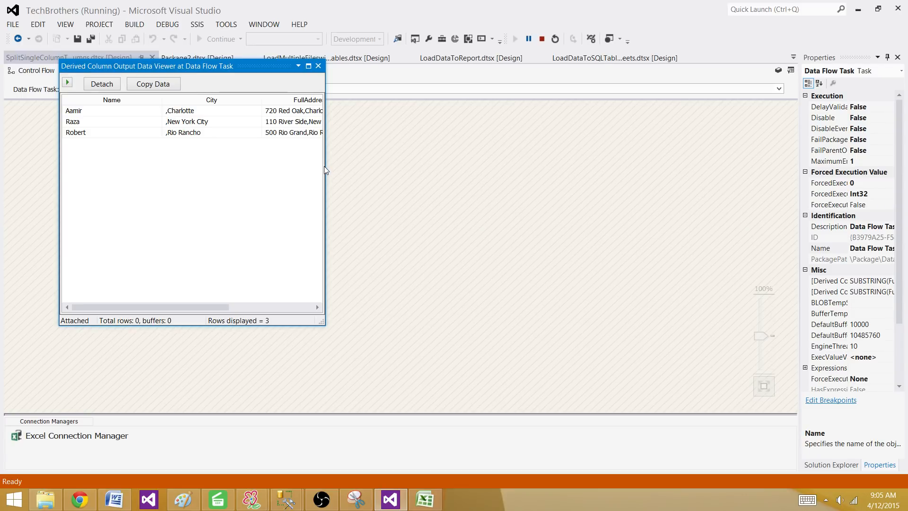
{"action": "left_click", "coordinate": [318, 67]}
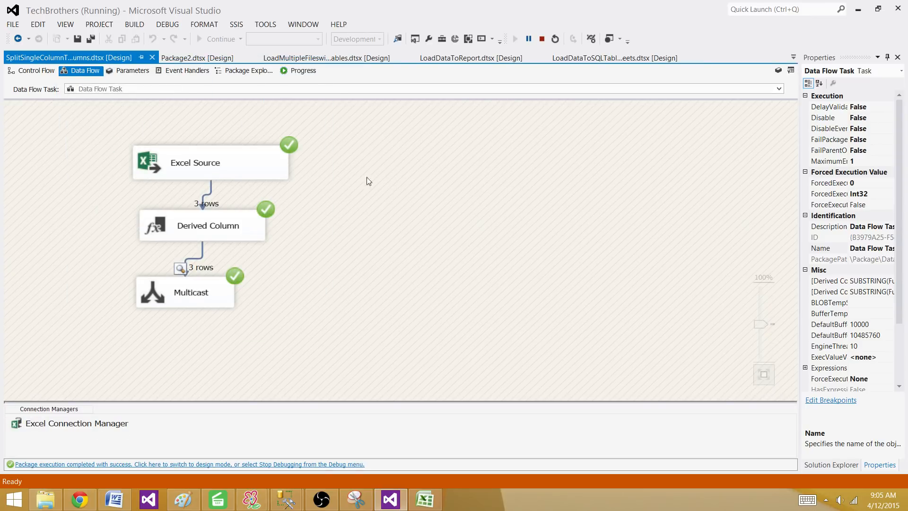
{"action": "left_click", "coordinate": [538, 40]}
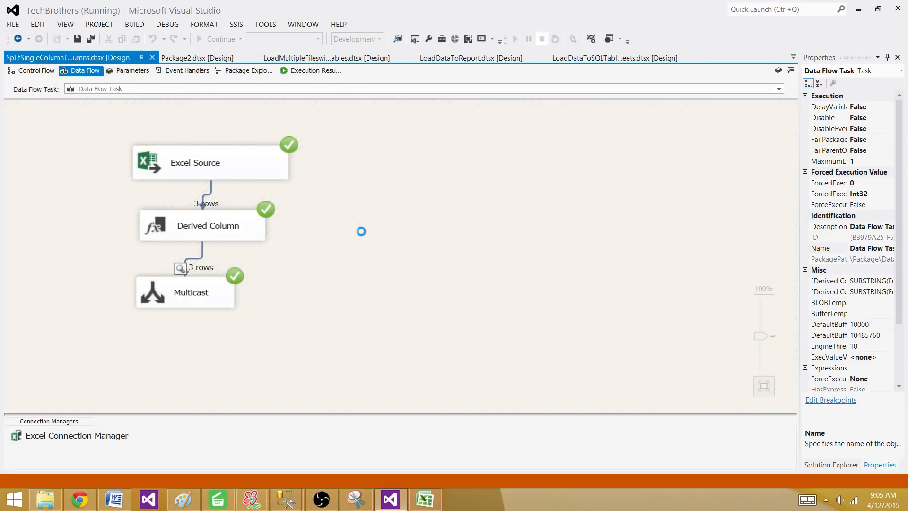
Step: Add +1 to the start argument of City's SUBSTRING in the Derived Column transformation and accept the change
{"action": "left_click", "coordinate": [366, 228]}
{"action": "double_click", "coordinate": [366, 229]}
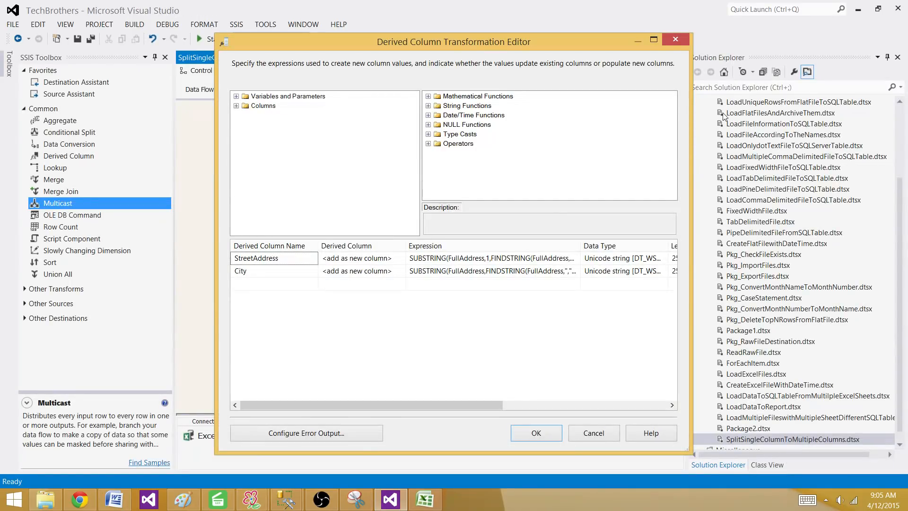
{"action": "left_click", "coordinate": [656, 42]}
{"action": "left_click_drag", "start_coordinate": [362, 209], "coordinate": [558, 210]}
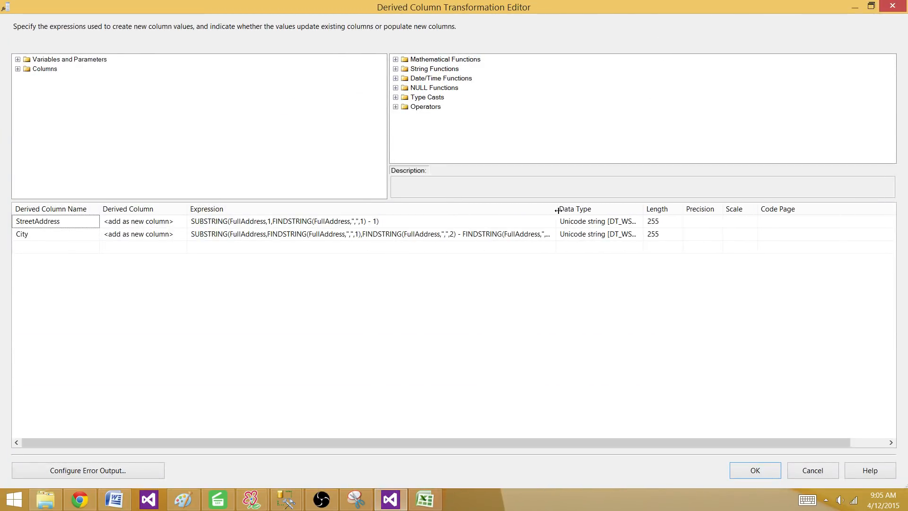
{"action": "left_click", "coordinate": [294, 234]}
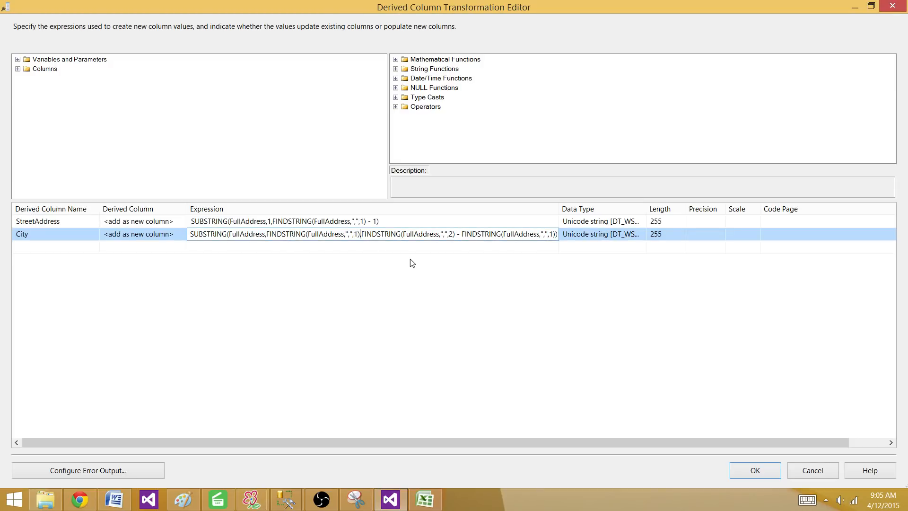
{"action": "type", "text": "+1"}
{"action": "left_click", "coordinate": [391, 277]}
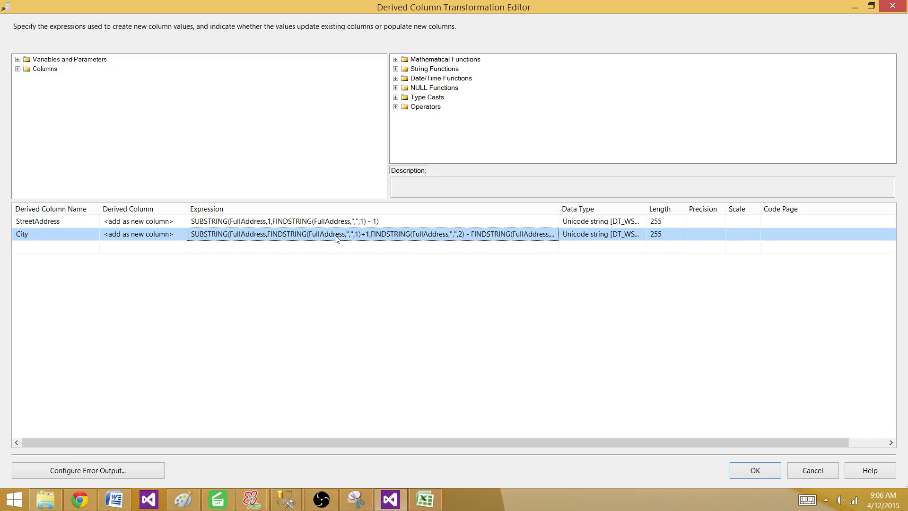
{"action": "left_click", "coordinate": [365, 234]}
{"action": "left_click", "coordinate": [763, 471]}
Step: Run the package again to check the City values with the shifted start position, and stop debugging
{"action": "left_click", "coordinate": [547, 174]}
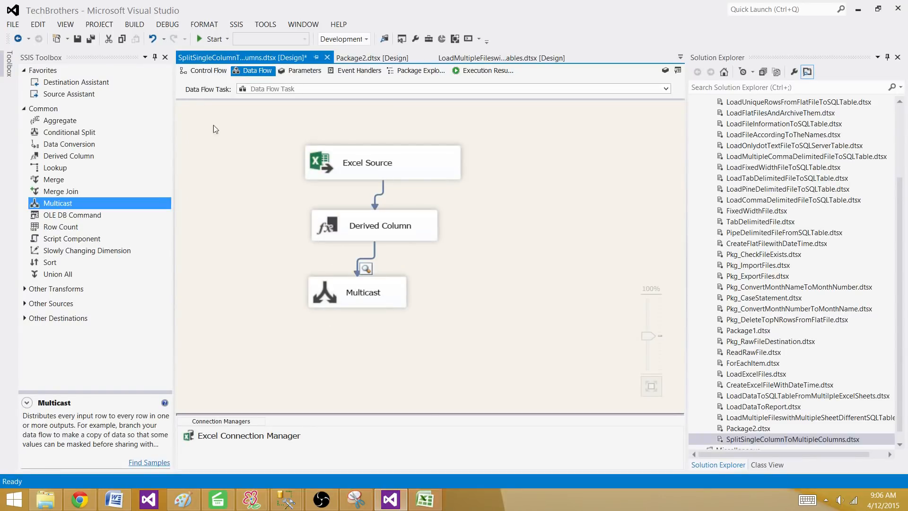
{"action": "left_click", "coordinate": [211, 39]}
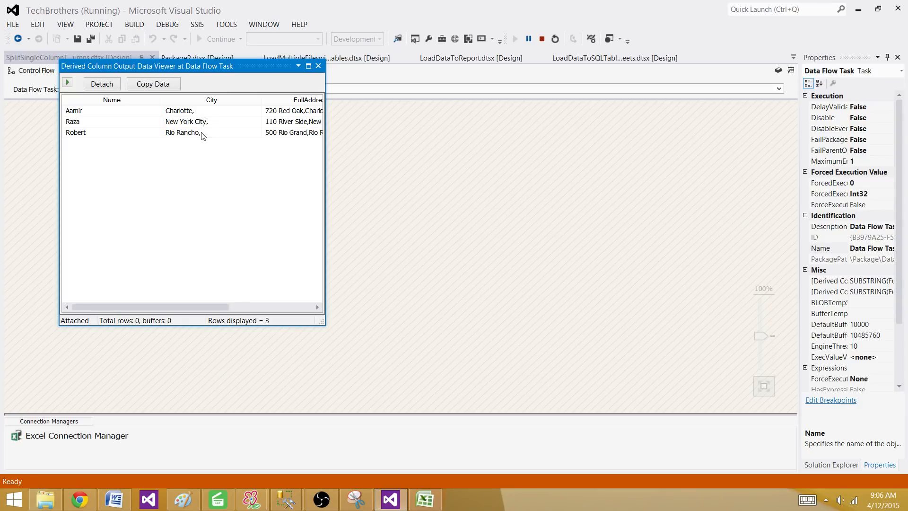
{"action": "left_click", "coordinate": [318, 67]}
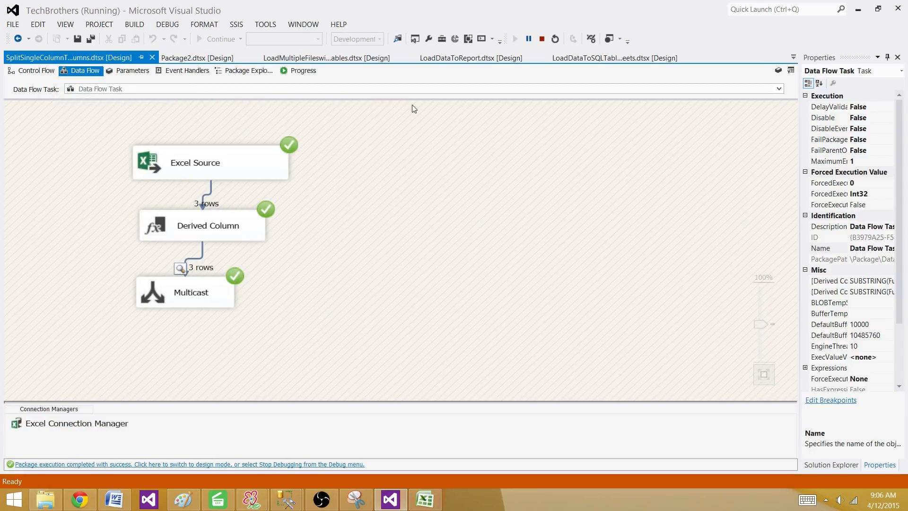
{"action": "key", "text": "shift+F5"}
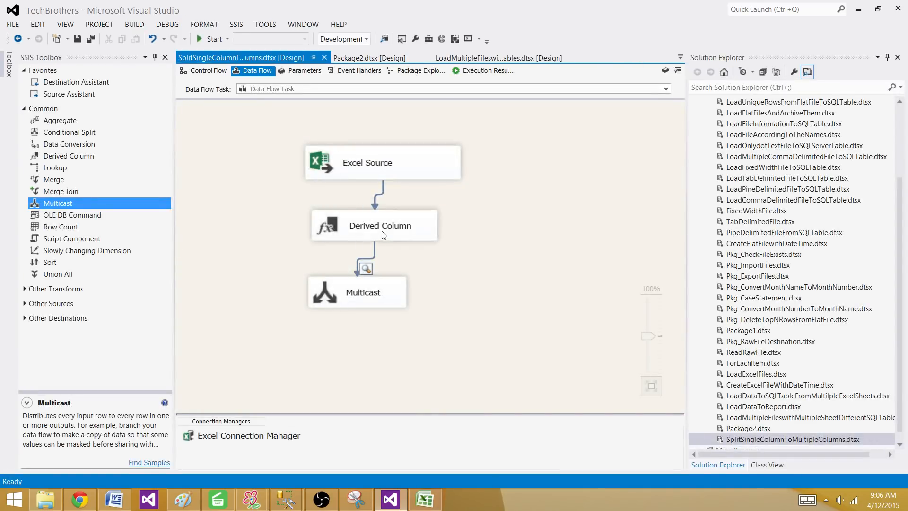
Step: Enclose the FINDSTRING difference in City's length argument in parentheses, subtract 1 from it, and accept the Derived Column changes
{"action": "double_click", "coordinate": [381, 232]}
{"action": "left_click", "coordinate": [654, 40]}
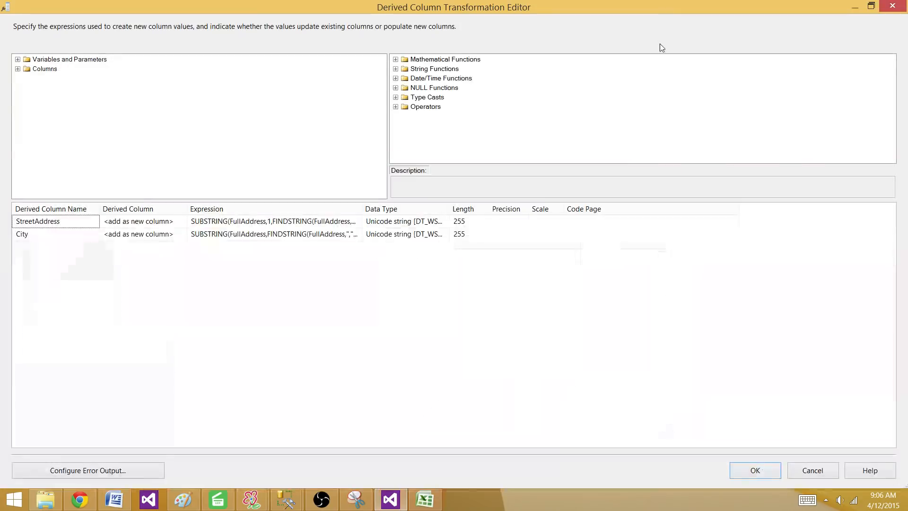
{"action": "left_click_drag", "start_coordinate": [362, 208], "coordinate": [661, 209]}
{"action": "left_click", "coordinate": [443, 233]}
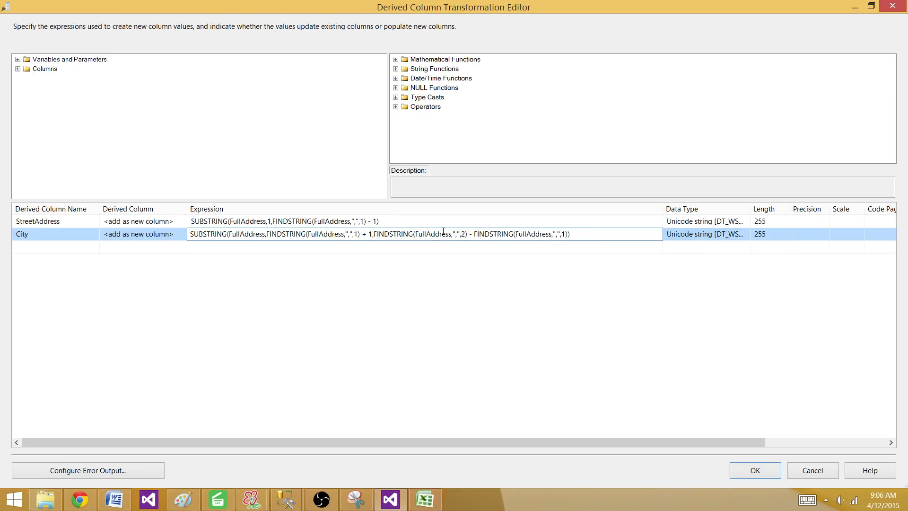
{"action": "type", "text": ")"}
{"action": "left_click", "coordinate": [374, 234]}
{"action": "type", "text": "("}
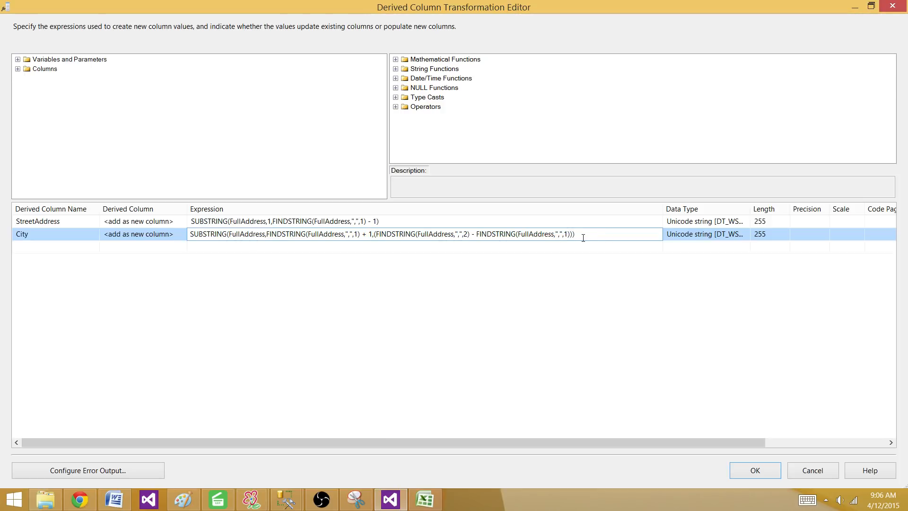
{"action": "left_click", "coordinate": [591, 320]}
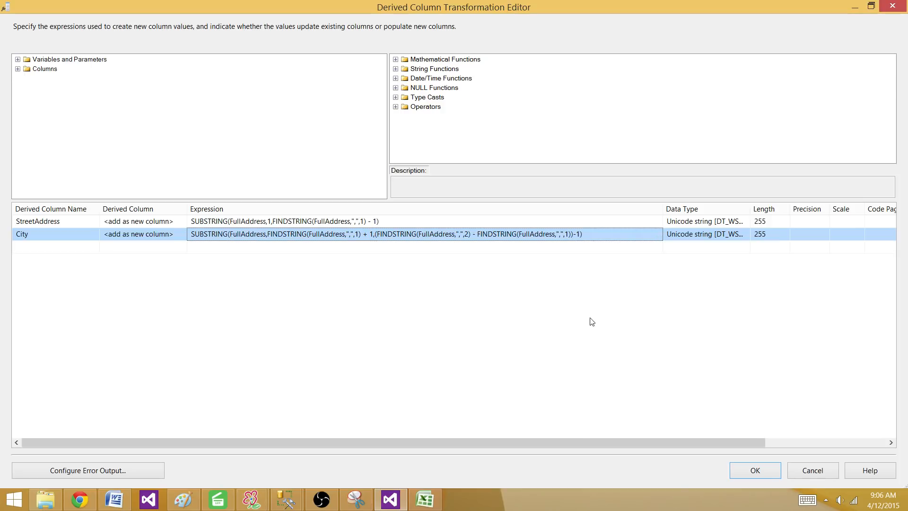
{"action": "left_click", "coordinate": [755, 470]}
Step: Run the package, widen the data viewer to compare City and StreetAddress with FullAddress, and close the viewer
{"action": "left_click", "coordinate": [509, 223]}
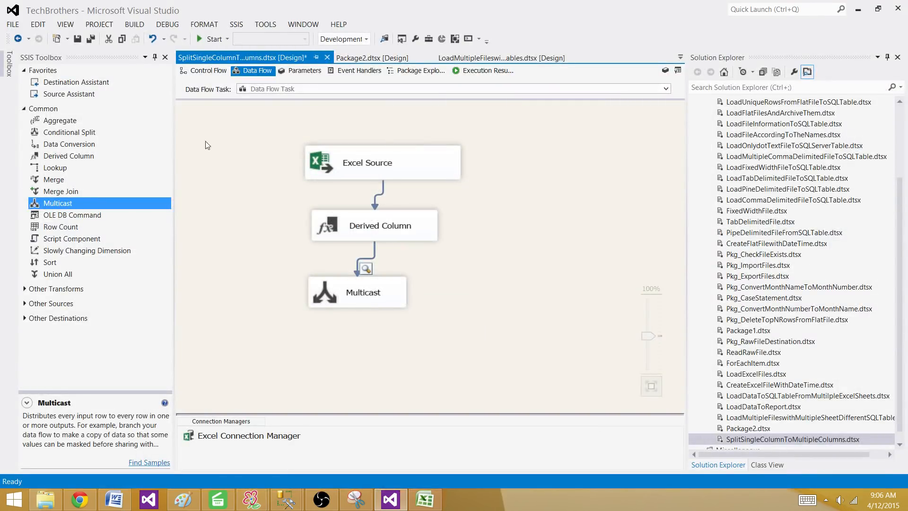
{"action": "left_click", "coordinate": [214, 39]}
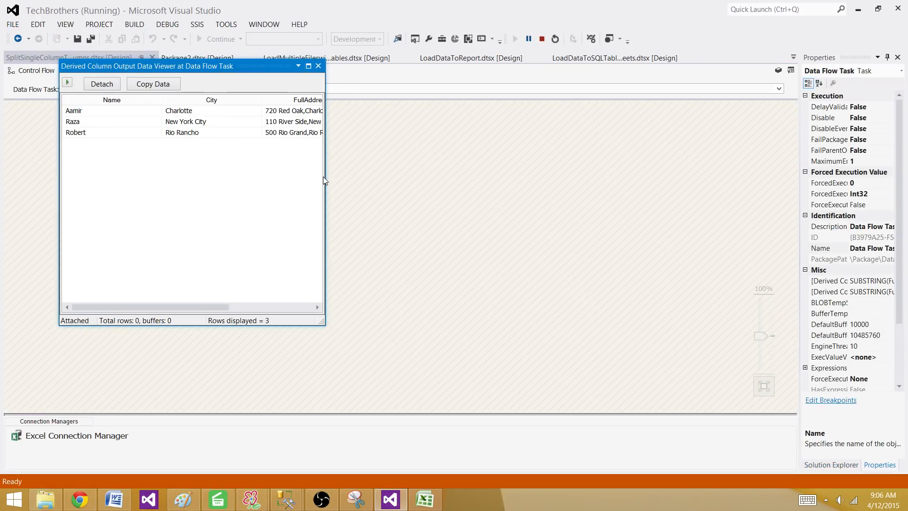
{"action": "left_click_drag", "start_coordinate": [323, 177], "coordinate": [567, 176]}
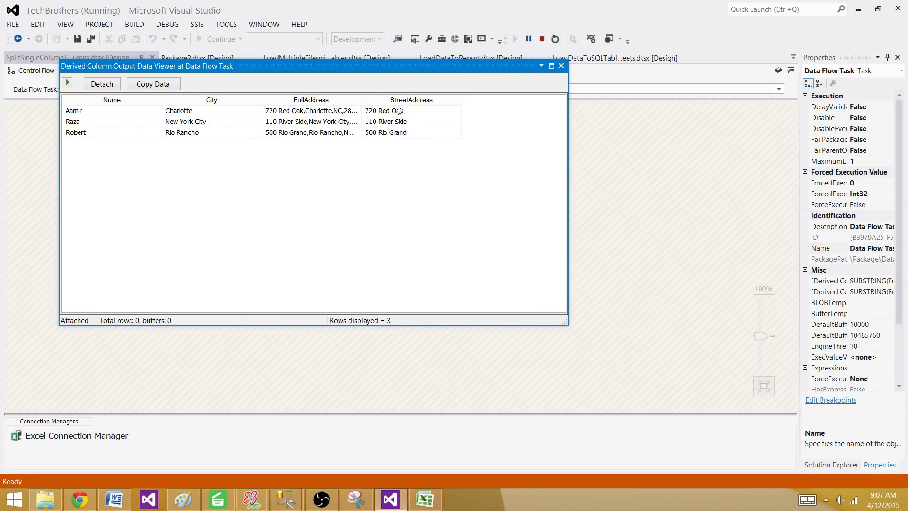
{"action": "left_click_drag", "start_coordinate": [397, 114], "coordinate": [397, 132]}
{"action": "left_click", "coordinate": [193, 112]}
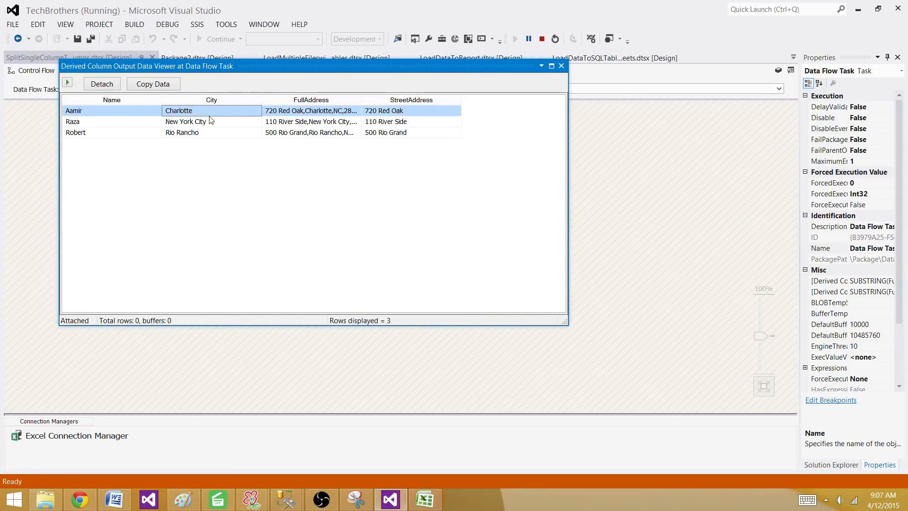
{"action": "left_click", "coordinate": [560, 66]}
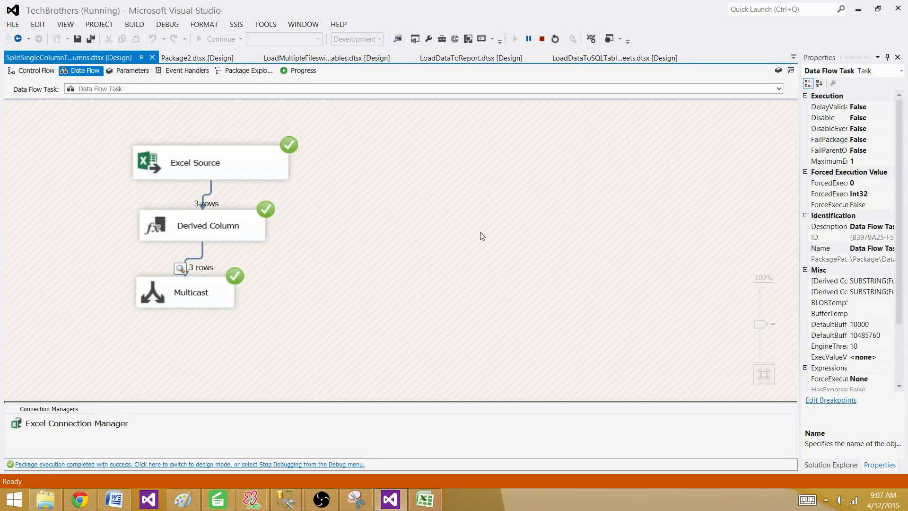
Step: Stop debugging, reopen the Derived Column transformation, and copy City's full expression into a new derived column row
{"action": "left_click", "coordinate": [541, 38]}
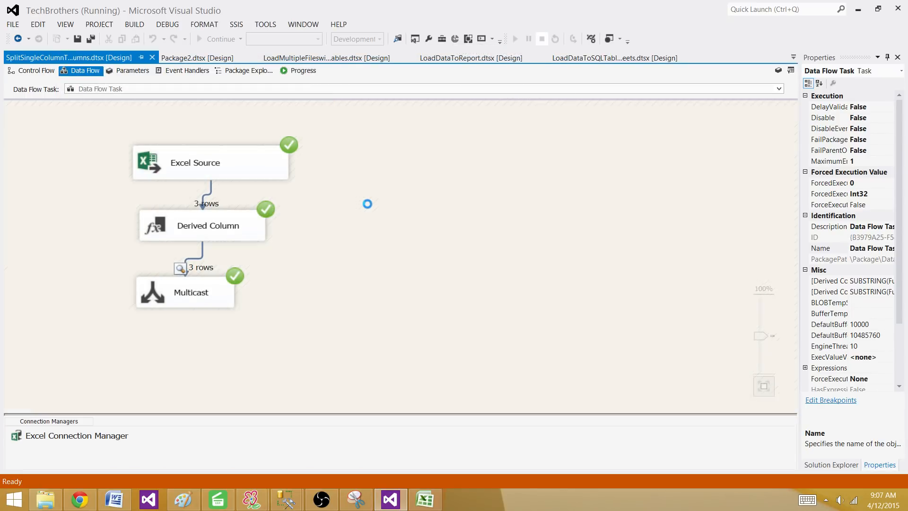
{"action": "double_click", "coordinate": [366, 231]}
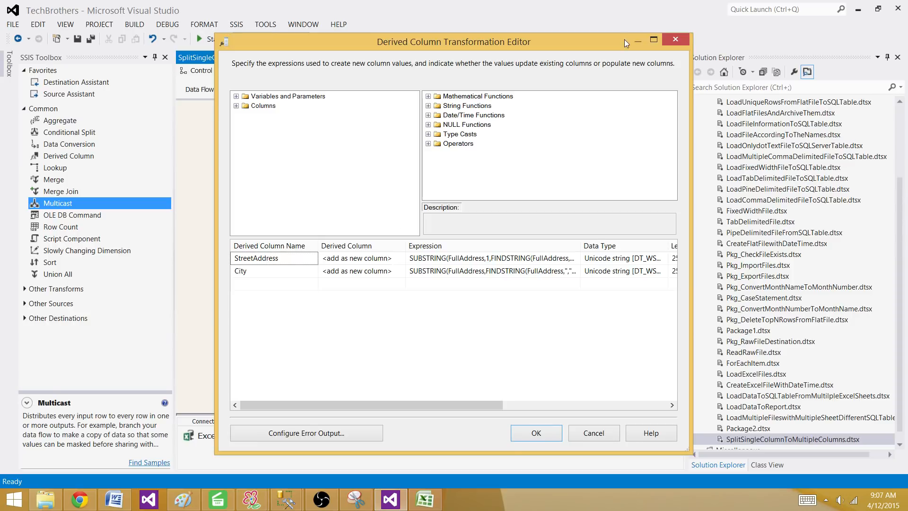
{"action": "left_click", "coordinate": [654, 40]}
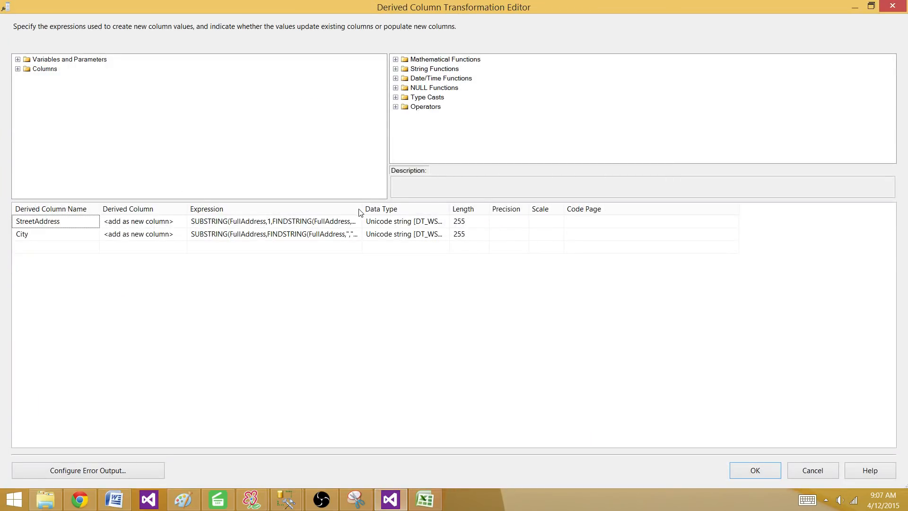
{"action": "left_click_drag", "start_coordinate": [361, 206], "coordinate": [694, 208]}
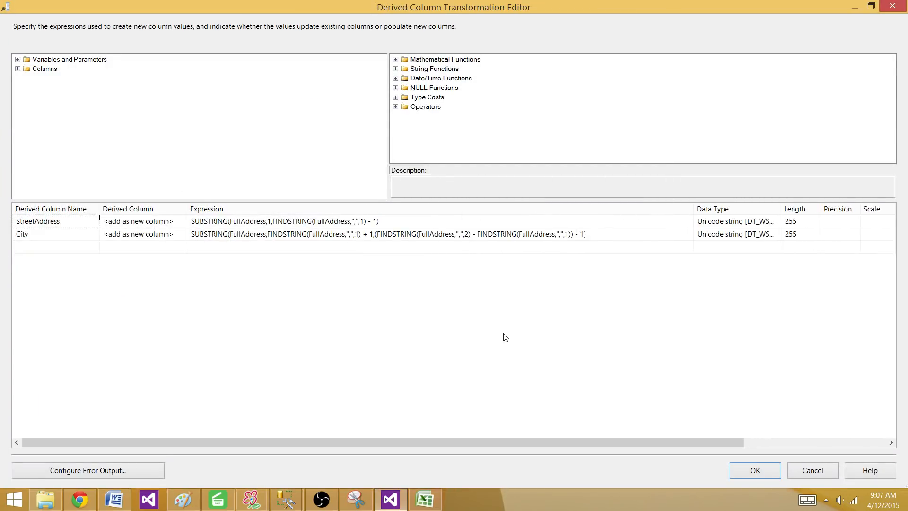
{"action": "left_click", "coordinate": [598, 232]}
{"action": "left_click_drag", "start_coordinate": [598, 234], "coordinate": [190, 234]}
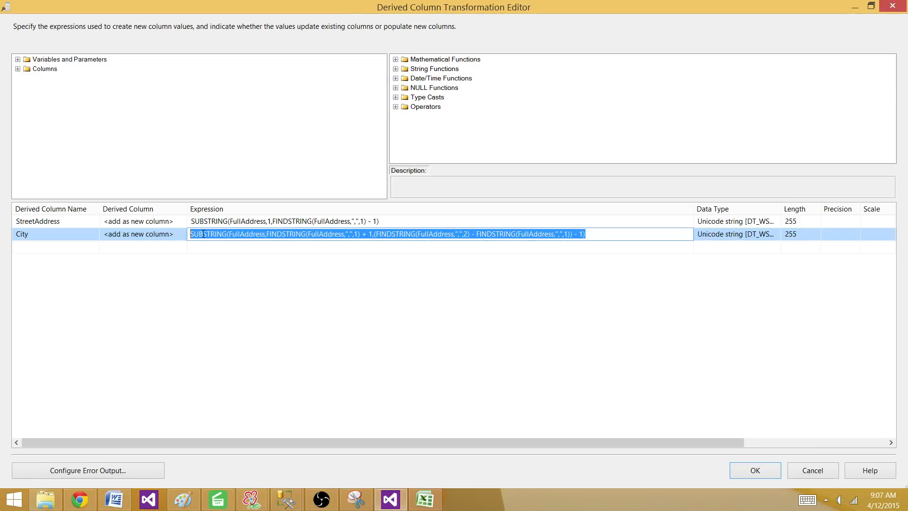
{"action": "right_click", "coordinate": [205, 234]}
{"action": "left_click", "coordinate": [158, 266]}
{"action": "left_click", "coordinate": [203, 247]}
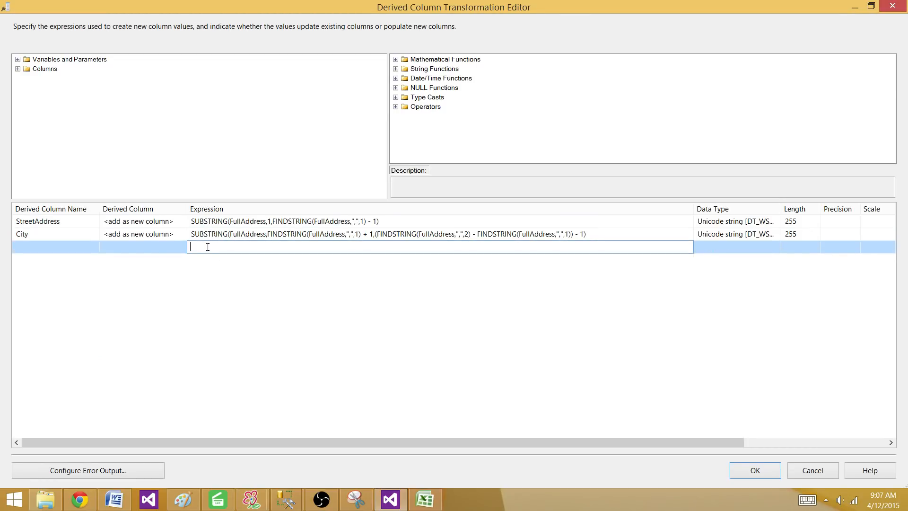
{"action": "right_click", "coordinate": [208, 247]}
{"action": "left_click", "coordinate": [157, 292]}
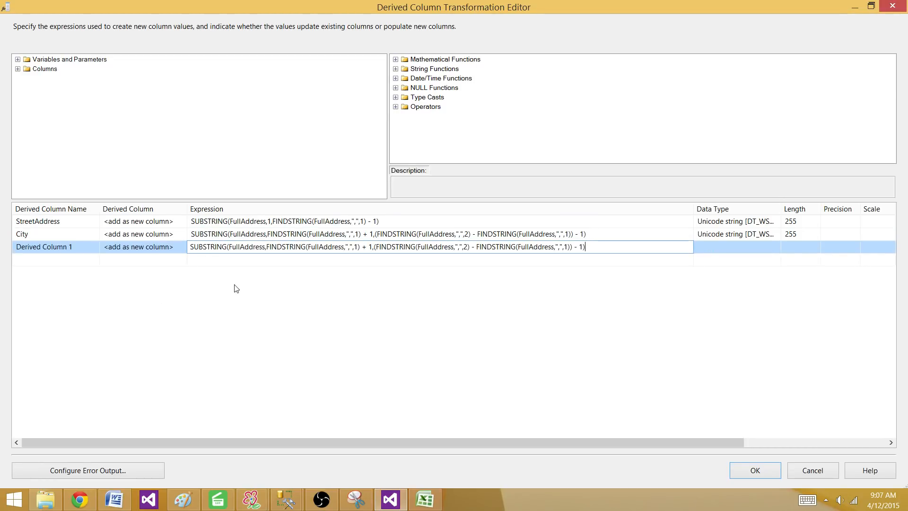
{"action": "left_click", "coordinate": [395, 276]}
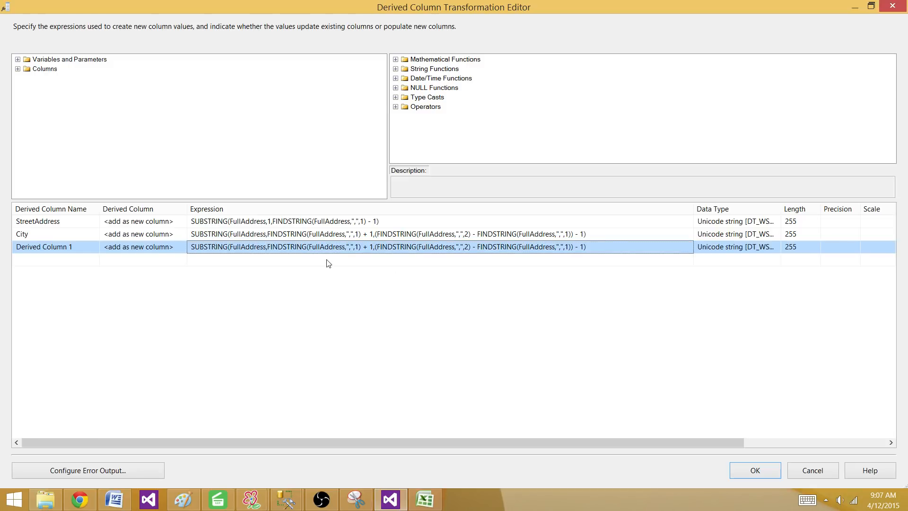
Step: Set the comma occurrences in the new row's three FINDSTRING calls to 2 for the start, and 3 and 2 for the length
{"action": "left_click", "coordinate": [358, 249]}
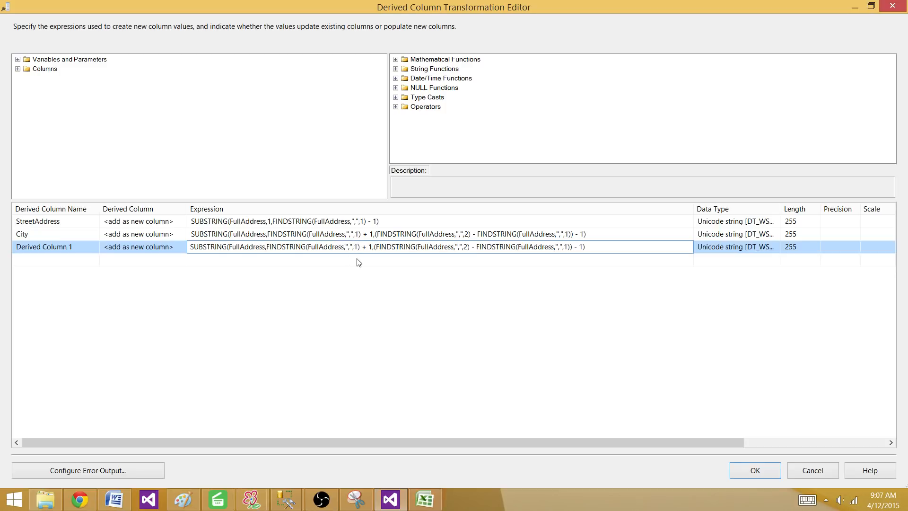
{"action": "key", "text": "BackSpace"}
{"action": "type", "text": "2"}
{"action": "left_click", "coordinate": [467, 247]}
{"action": "key", "text": "BackSpace"}
{"action": "type", "text": "3"}
{"action": "key", "text": "BackSpace"}
{"action": "type", "text": "2"}
{"action": "key", "text": "Return"}
Step: Rename the new derived column as State and accept the Derived Column changes
{"action": "left_click", "coordinate": [57, 248]}
{"action": "left_click_drag", "start_coordinate": [79, 247], "coordinate": [4, 244]}
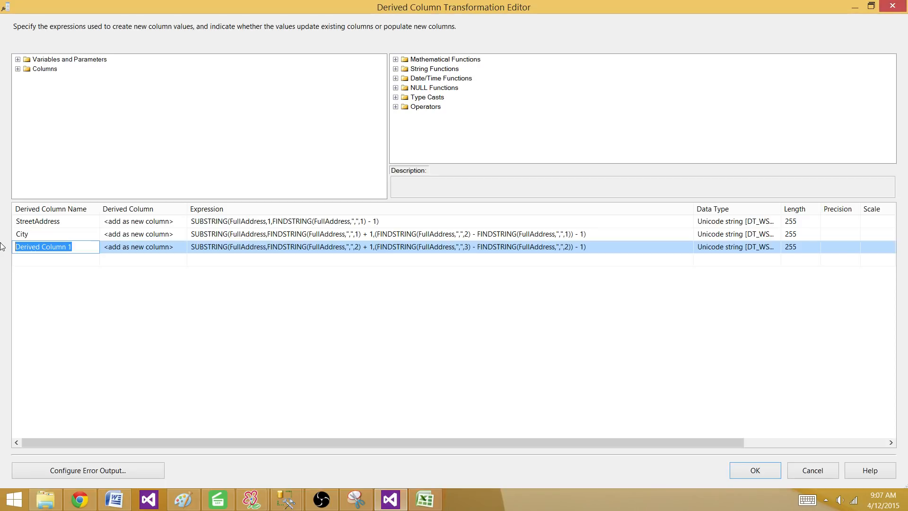
{"action": "type", "text": "State"}
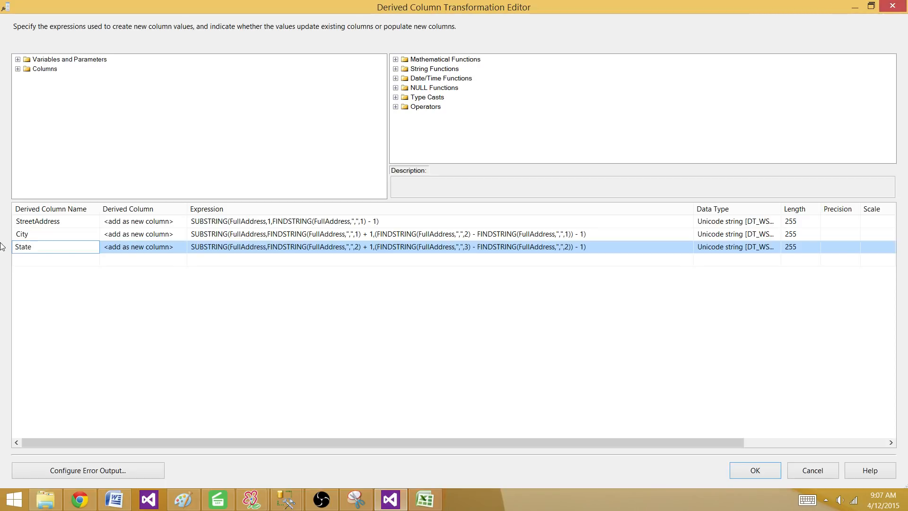
{"action": "left_click", "coordinate": [284, 359]}
{"action": "left_click", "coordinate": [746, 470]}
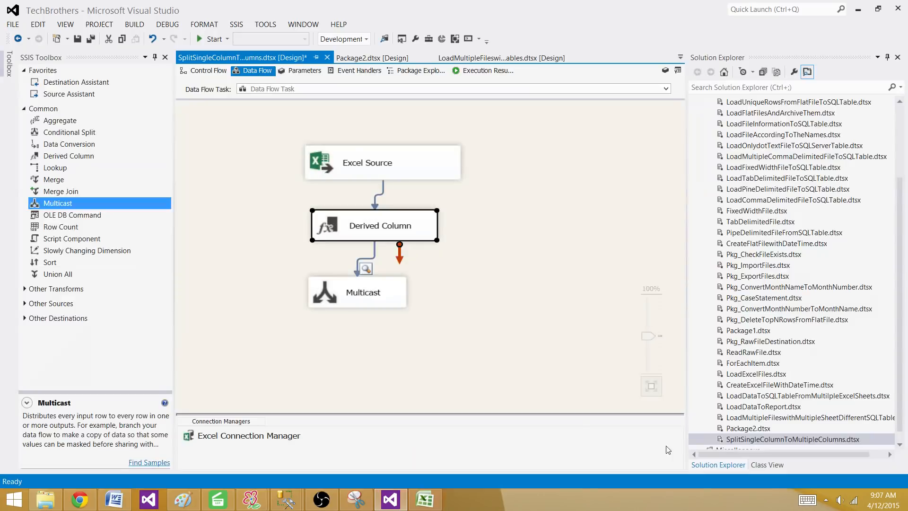
Step: Run the package, widen the data viewer to check its output columns, and stop debugging
{"action": "left_click", "coordinate": [211, 40]}
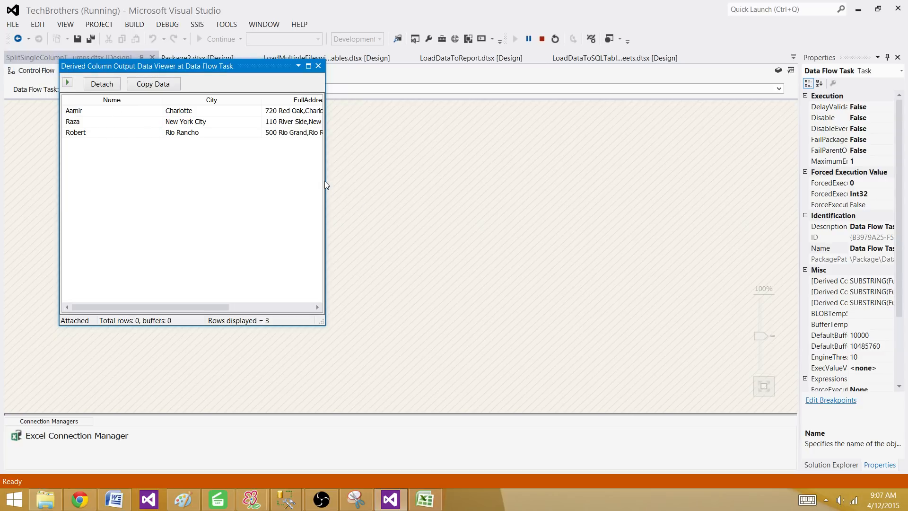
{"action": "left_click_drag", "start_coordinate": [324, 182], "coordinate": [571, 173]}
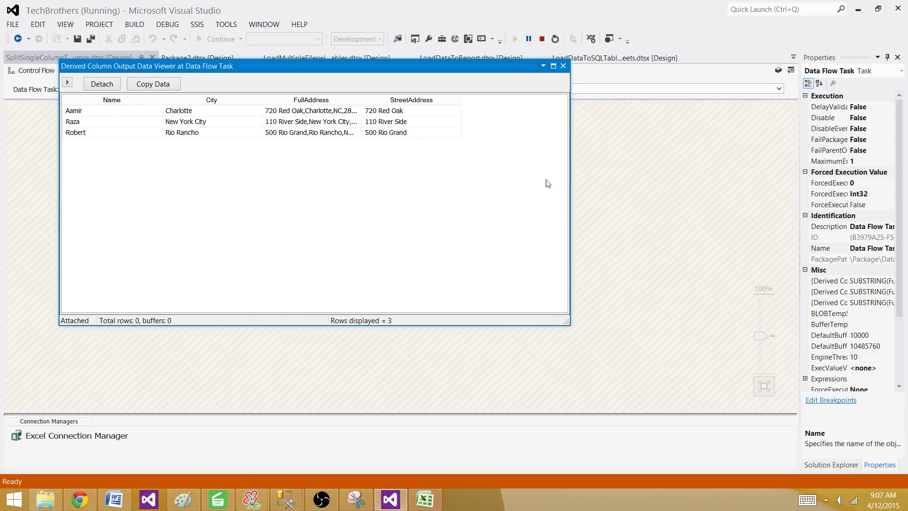
{"action": "left_click", "coordinate": [563, 66]}
{"action": "left_click", "coordinate": [542, 39]}
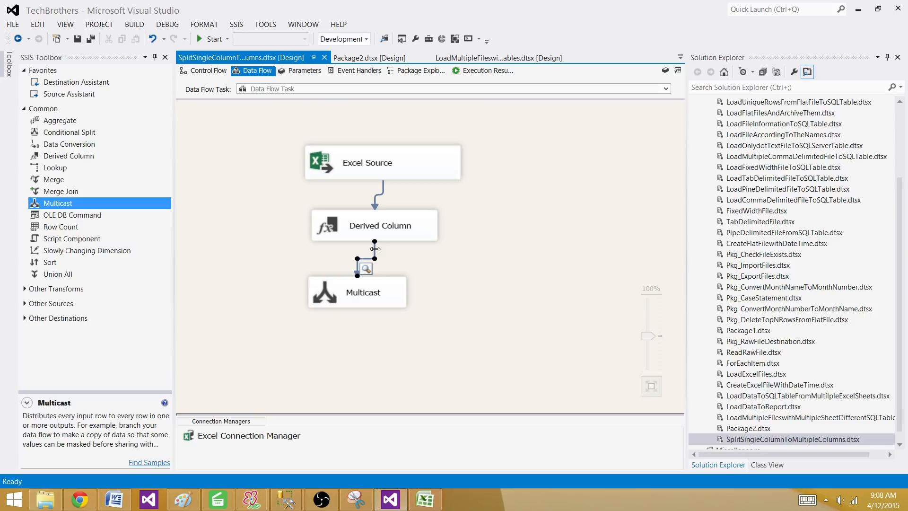
Step: Add the State column to the displayed columns of the data viewer between Derived Column and Multicast
{"action": "double_click", "coordinate": [374, 248]}
{"action": "left_click", "coordinate": [306, 157]}
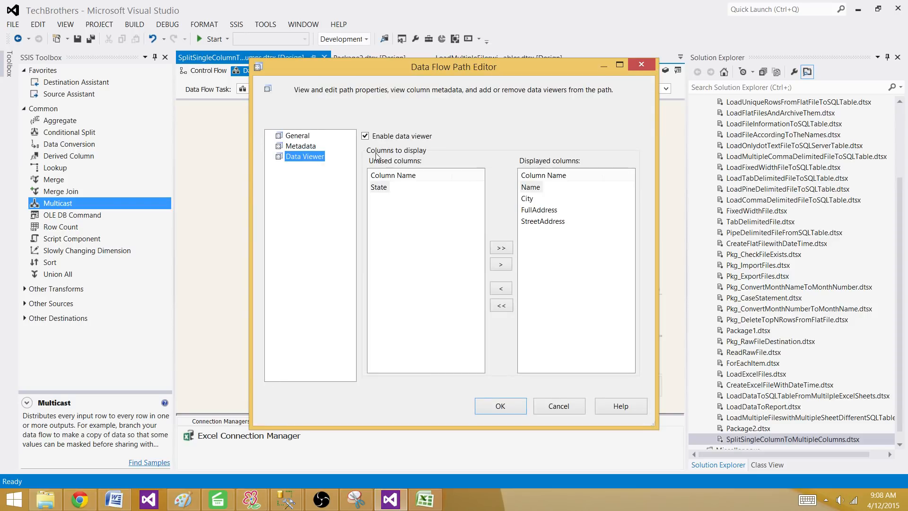
{"action": "left_click", "coordinate": [379, 187]}
{"action": "left_click", "coordinate": [501, 264]}
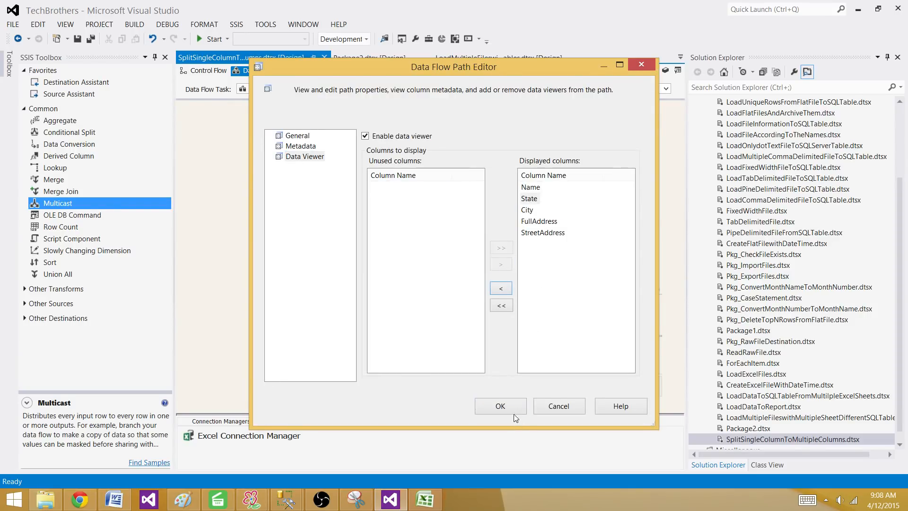
{"action": "left_click", "coordinate": [482, 408]}
Step: Run the package again, compare the State values with the other columns in the widened data viewer, and stop debugging
{"action": "left_click", "coordinate": [210, 39]}
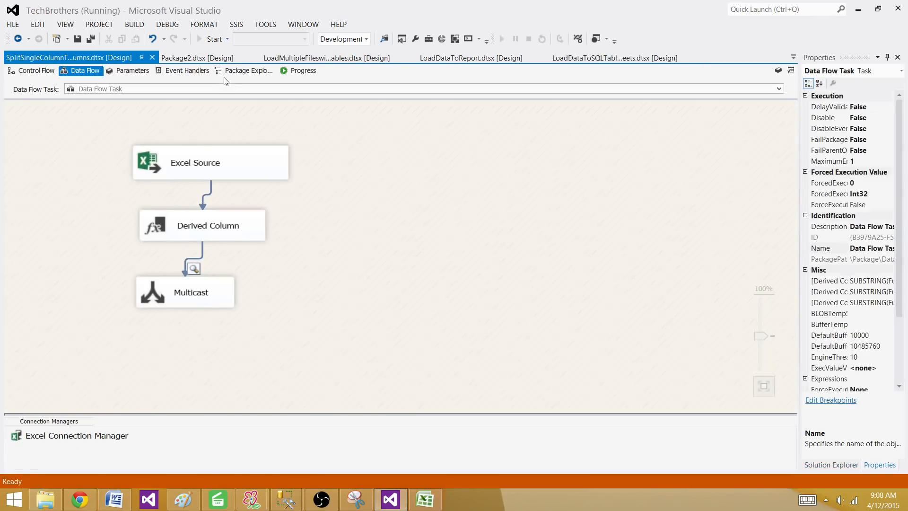
{"action": "left_click", "coordinate": [192, 110]}
{"action": "left_click", "coordinate": [190, 121]}
{"action": "left_click", "coordinate": [194, 133]}
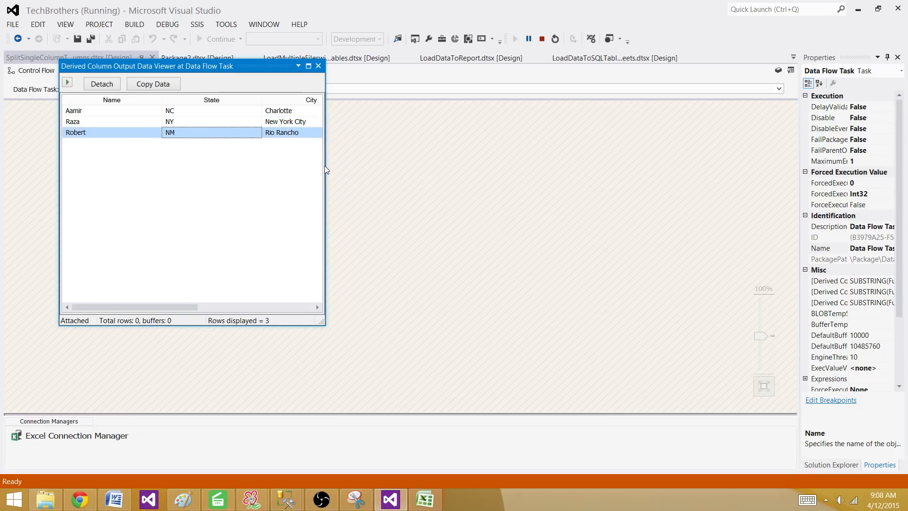
{"action": "left_click_drag", "start_coordinate": [324, 166], "coordinate": [667, 160]}
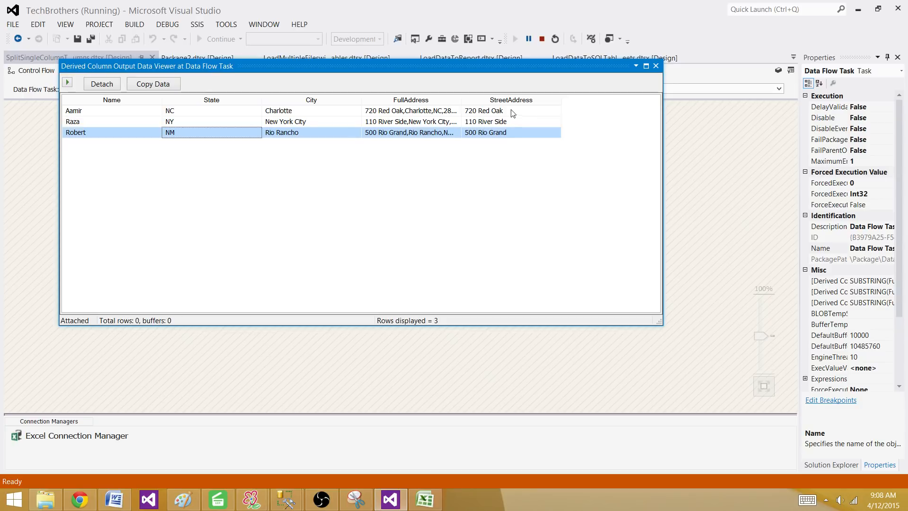
{"action": "left_click", "coordinate": [656, 67]}
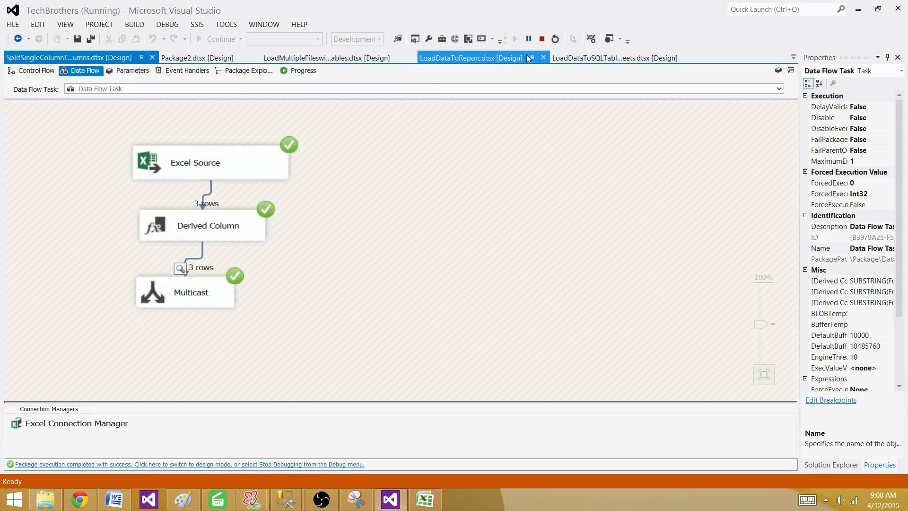
{"action": "left_click", "coordinate": [541, 38]}
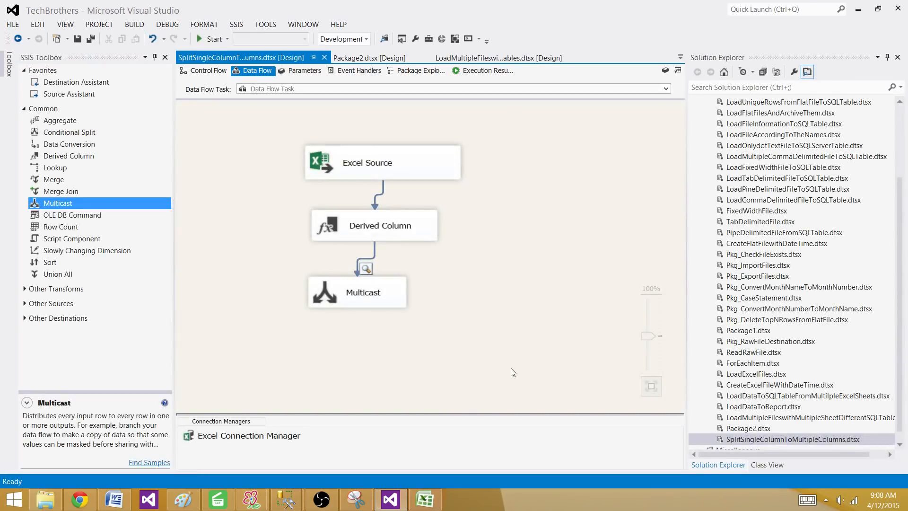
Step: Switch to CustomerFile.xlsx in Excel and examine the zip code part after the last comma in the FullAddress value of B2
{"action": "left_click", "coordinate": [424, 498]}
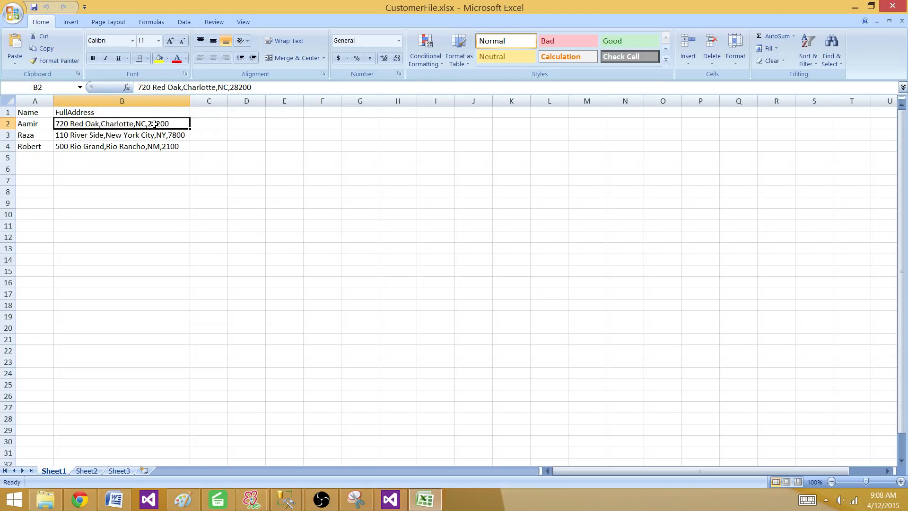
{"action": "double_click", "coordinate": [173, 124]}
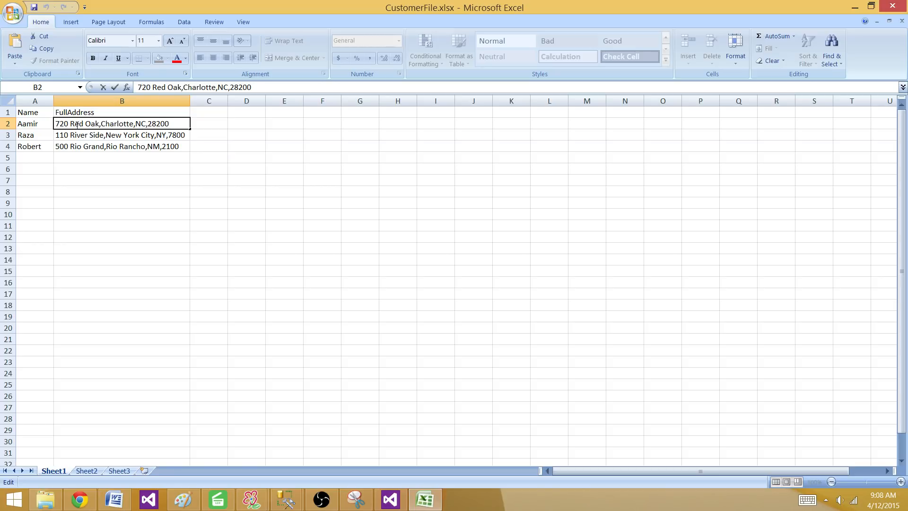
{"action": "left_click_drag", "start_coordinate": [174, 122], "coordinate": [55, 123]}
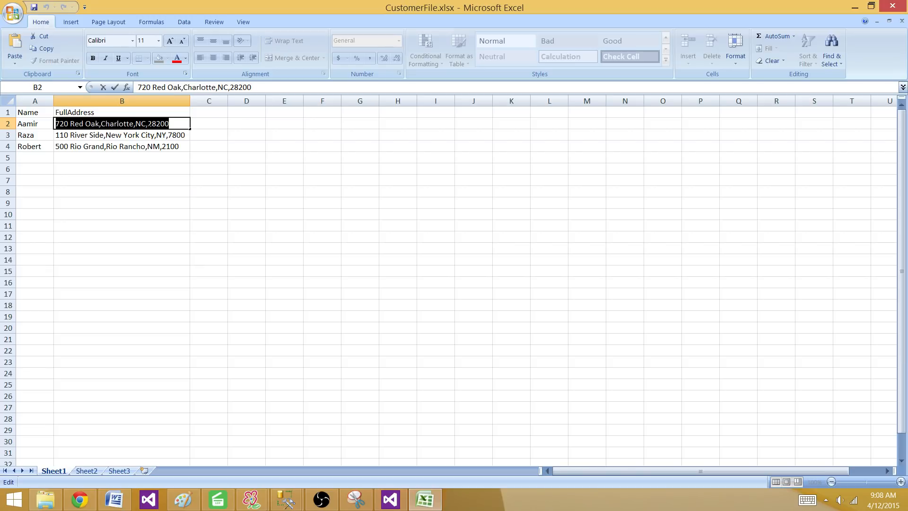
{"action": "left_click", "coordinate": [153, 123]}
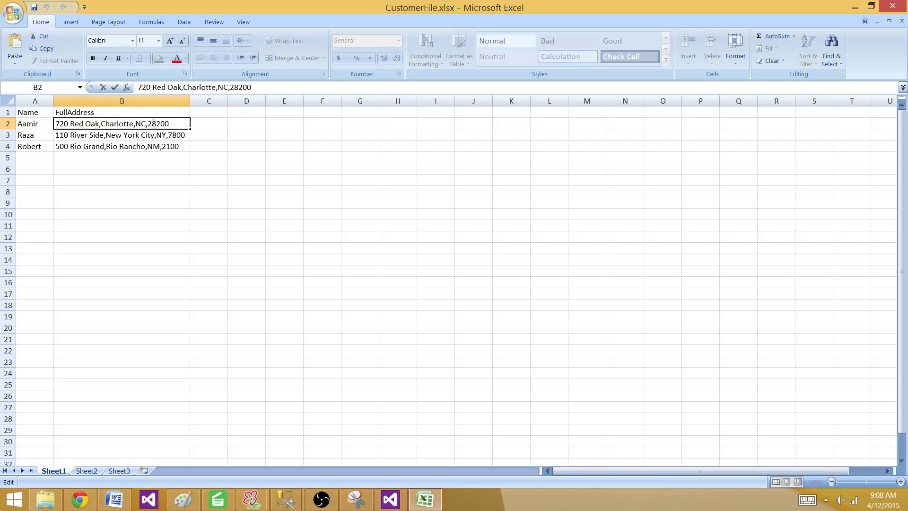
Step: Append the digit 7 to the zip code in the FullAddress value of B3, and close the workbook
{"action": "left_click", "coordinate": [185, 135]}
{"action": "double_click", "coordinate": [187, 135]}
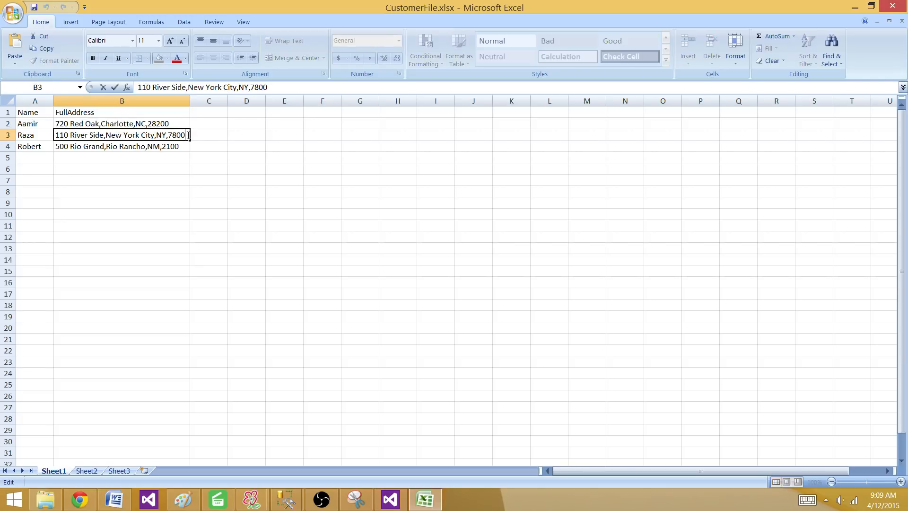
{"action": "type", "text": "777"}
{"action": "key", "text": "BackSpace"}
{"action": "key", "text": "BackSpace"}
{"action": "key", "text": "BackSpace"}
{"action": "left_click", "coordinate": [175, 149]}
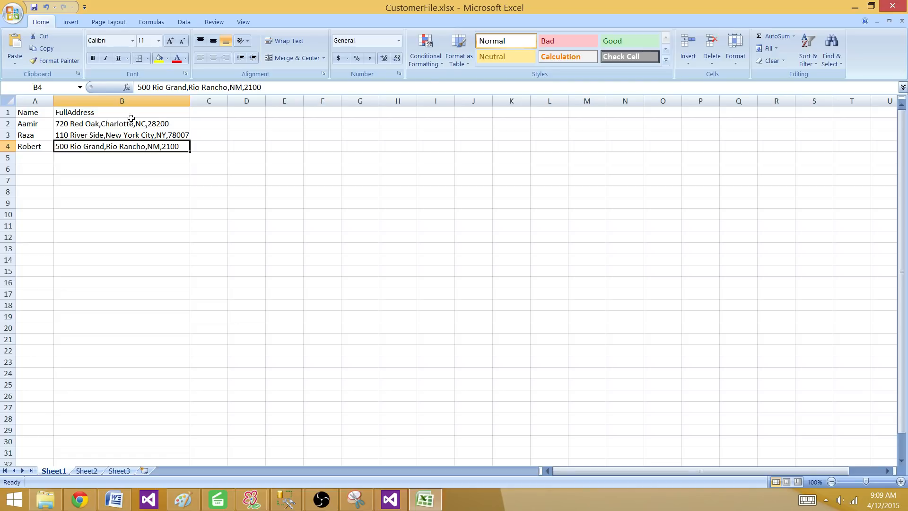
{"action": "left_click", "coordinate": [60, 126]}
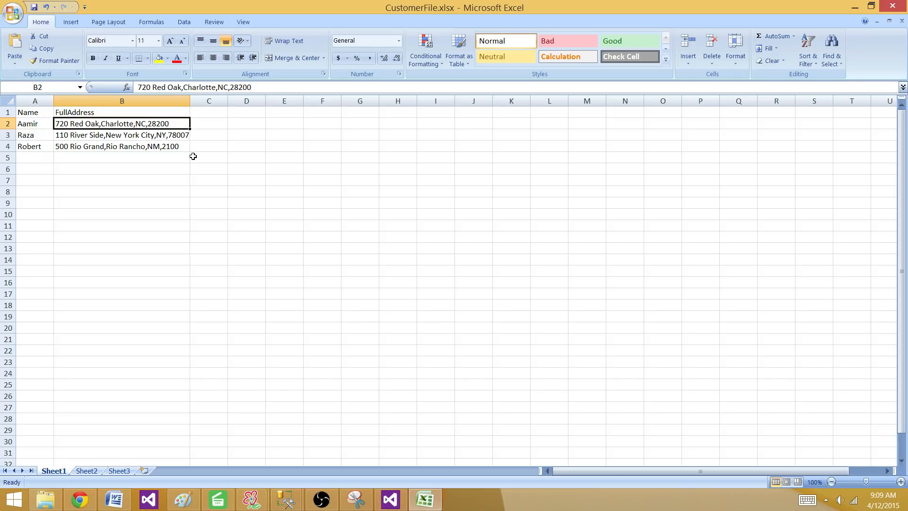
{"action": "left_click", "coordinate": [892, 7]}
Step: Open the Derived Column transformation in a maximized editor, widen the Expression column, and review the existing StreetAddress and State expressions
{"action": "double_click", "coordinate": [431, 235]}
{"action": "left_click", "coordinate": [654, 40]}
{"action": "left_click_drag", "start_coordinate": [362, 207], "coordinate": [622, 184]}
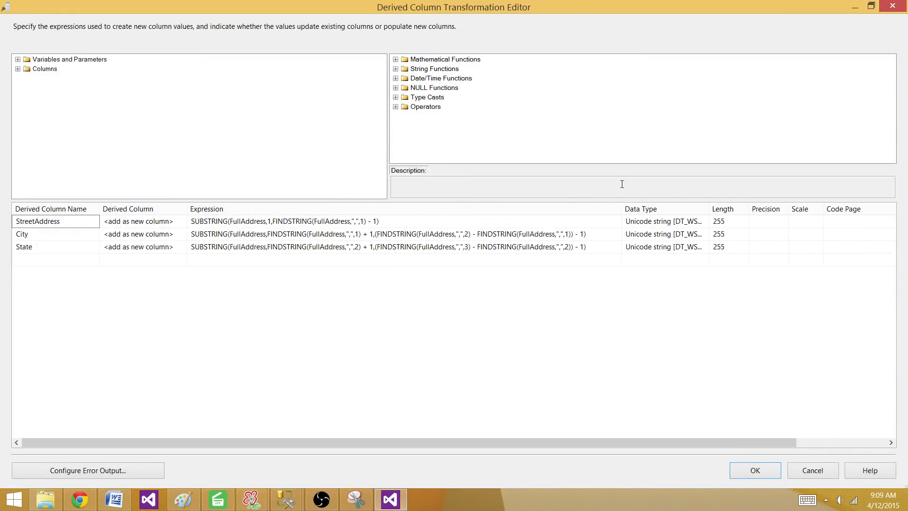
{"action": "left_click", "coordinate": [257, 261]}
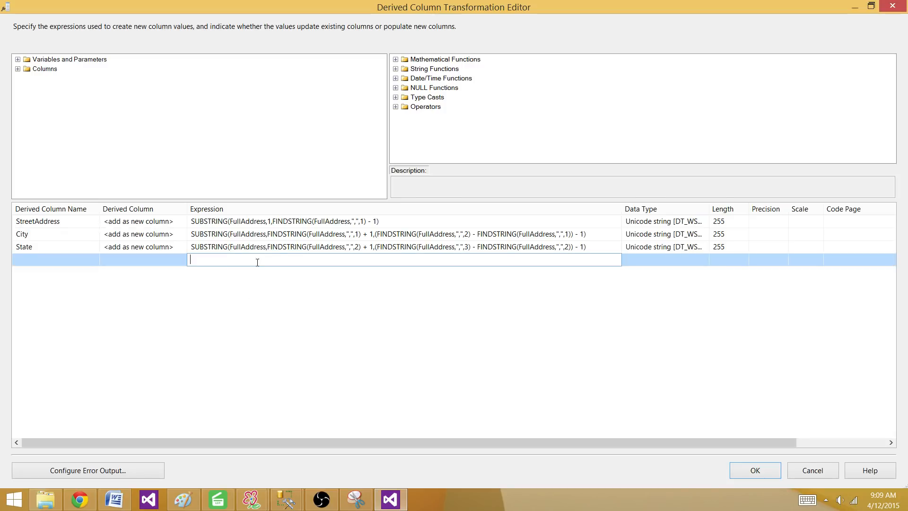
{"action": "left_click", "coordinate": [324, 245]}
{"action": "left_click", "coordinate": [308, 248]}
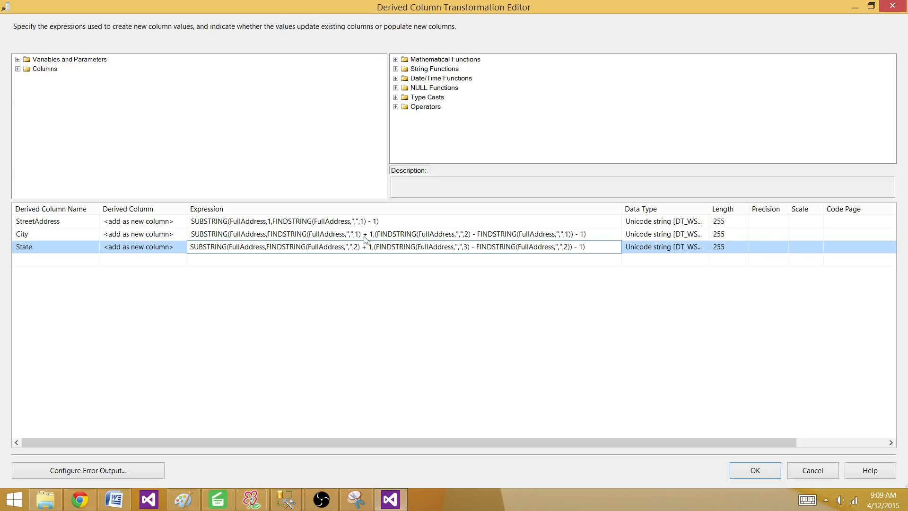
{"action": "left_click", "coordinate": [378, 220]}
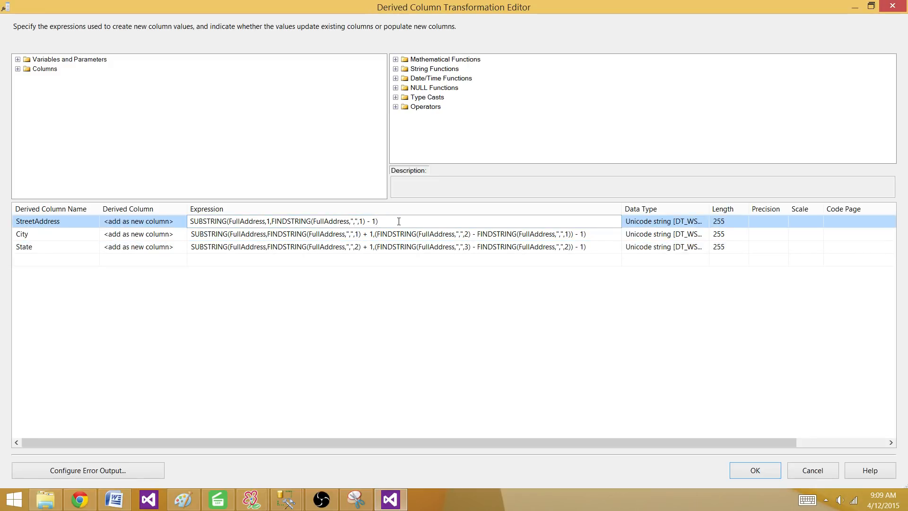
Step: Add a derived column named Zip whose expression starts with SUBSTRING(FullAddress,FINDSTRING(FullAddress,",",2) + 1, copied from the State expression
{"action": "left_click", "coordinate": [289, 248]}
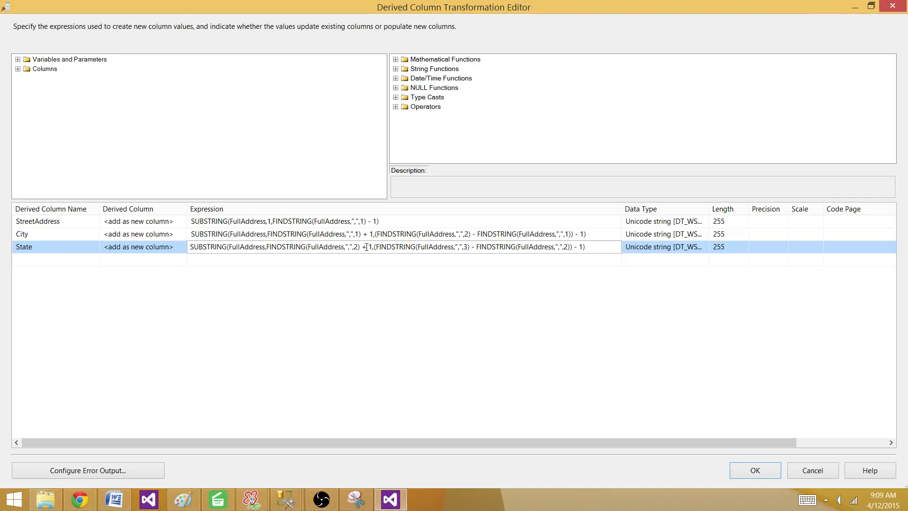
{"action": "left_click_drag", "start_coordinate": [372, 246], "coordinate": [190, 246]}
{"action": "right_click", "coordinate": [204, 249]}
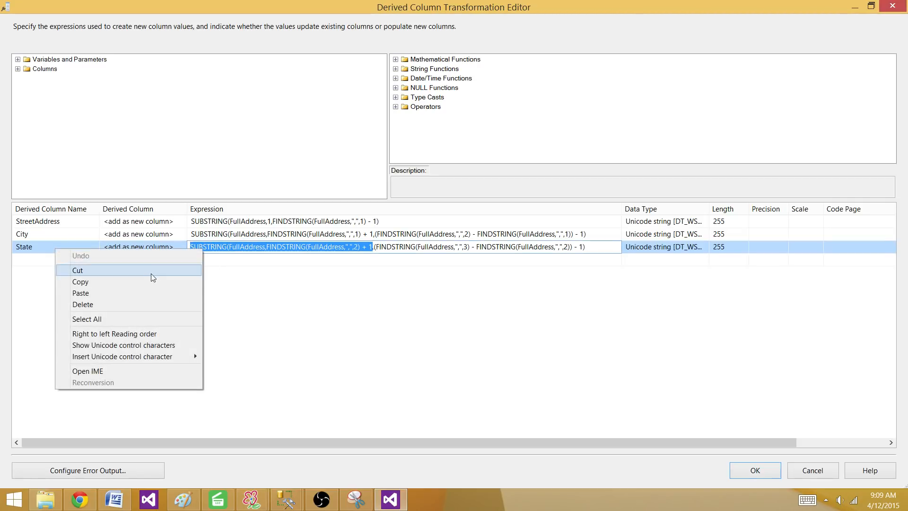
{"action": "left_click", "coordinate": [143, 279]}
{"action": "left_click", "coordinate": [237, 264]}
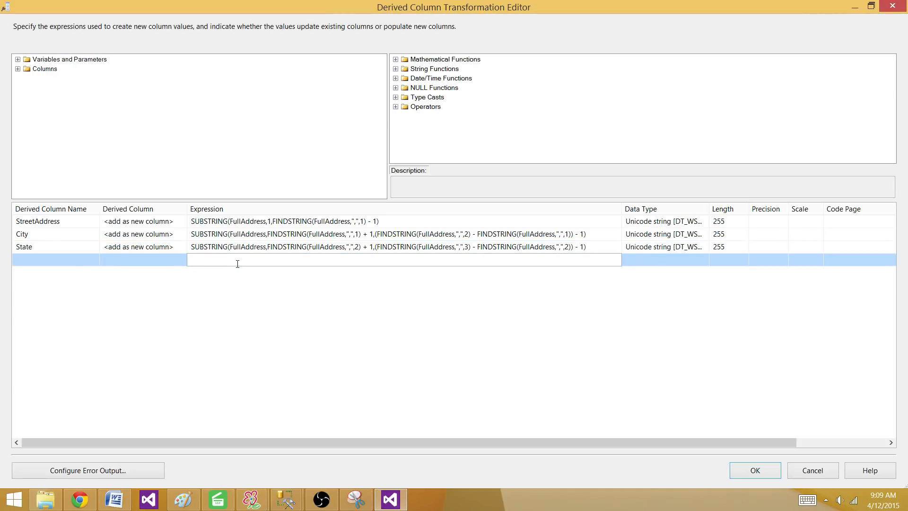
{"action": "key", "text": "ctrl+v"}
{"action": "left_click_drag", "start_coordinate": [80, 262], "coordinate": [0, 263]}
{"action": "type", "text": "Zip"}
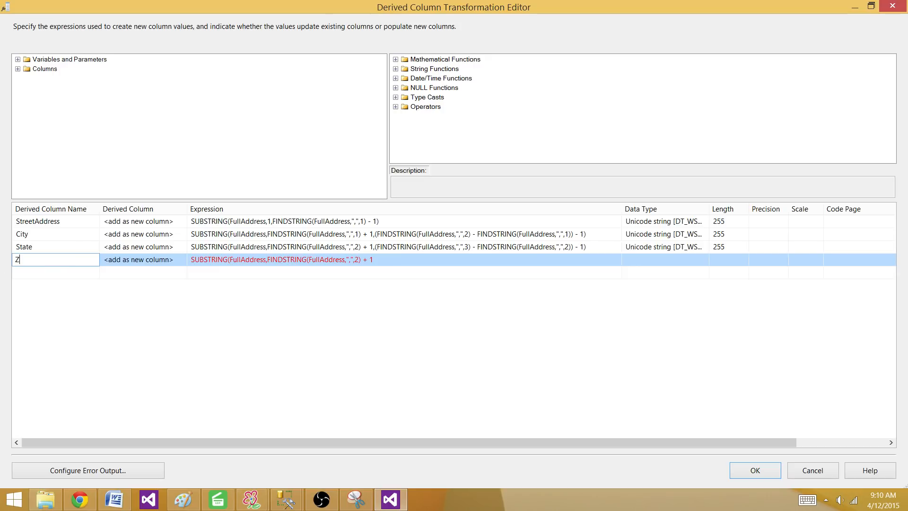
Step: Change the comma occurrence in the Zip expression to 3 and append ,LEN( [FullAddress])- as the start of the length argument
{"action": "left_click", "coordinate": [224, 260]}
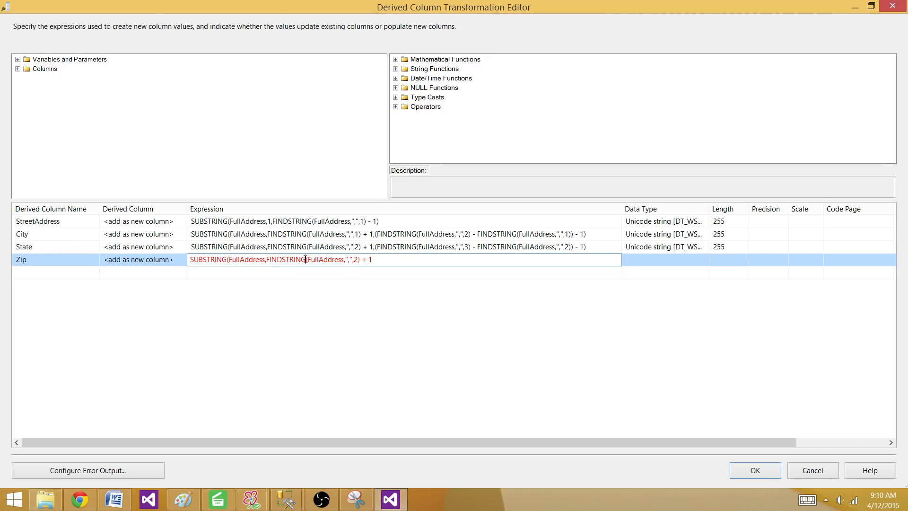
{"action": "left_click_drag", "start_coordinate": [358, 261], "coordinate": [356, 261]}
{"action": "type", "text": "3"}
{"action": "type", "text": ","}
{"action": "type", "text": "LEN("}
{"action": "left_click", "coordinate": [18, 69]}
{"action": "left_click_drag", "start_coordinate": [52, 78], "coordinate": [395, 259]}
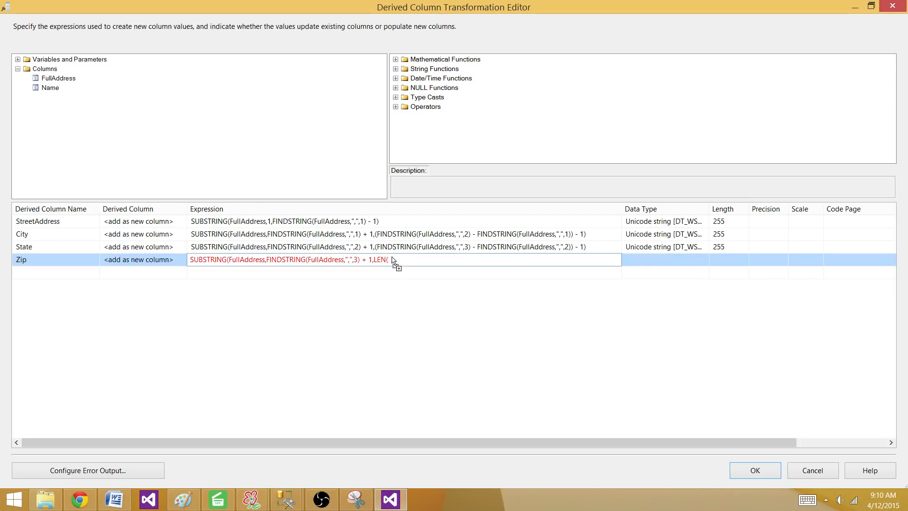
{"action": "left_click", "coordinate": [441, 260]}
Step: Complete the Zip expression with a copy of FINDSTRING(FullAddress,",",3) and a closing parenthesis, and accept the Derived Column changes
{"action": "left_click_drag", "start_coordinate": [360, 260], "coordinate": [272, 260]}
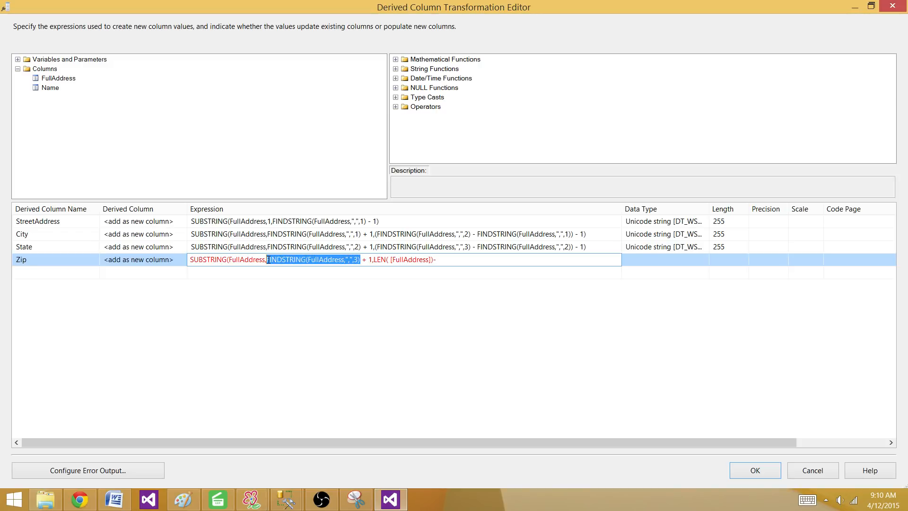
{"action": "right_click", "coordinate": [273, 259]}
{"action": "left_click", "coordinate": [206, 294]}
{"action": "left_click", "coordinate": [446, 257]}
{"action": "key", "text": "ctrl+v"}
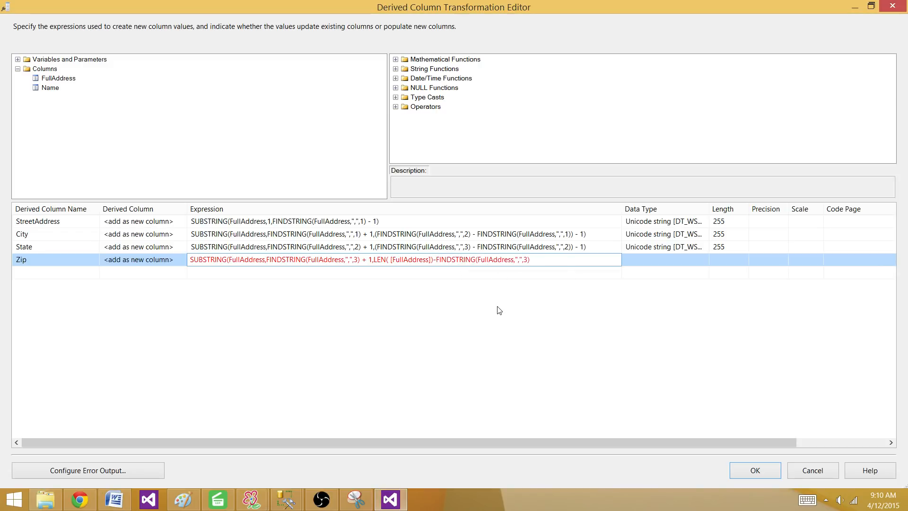
{"action": "key", "text": "Return"}
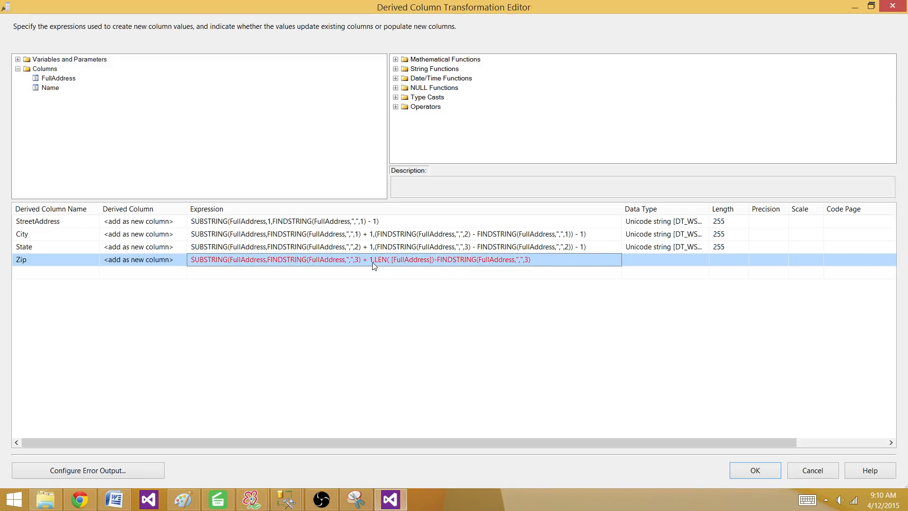
{"action": "left_click", "coordinate": [546, 259]}
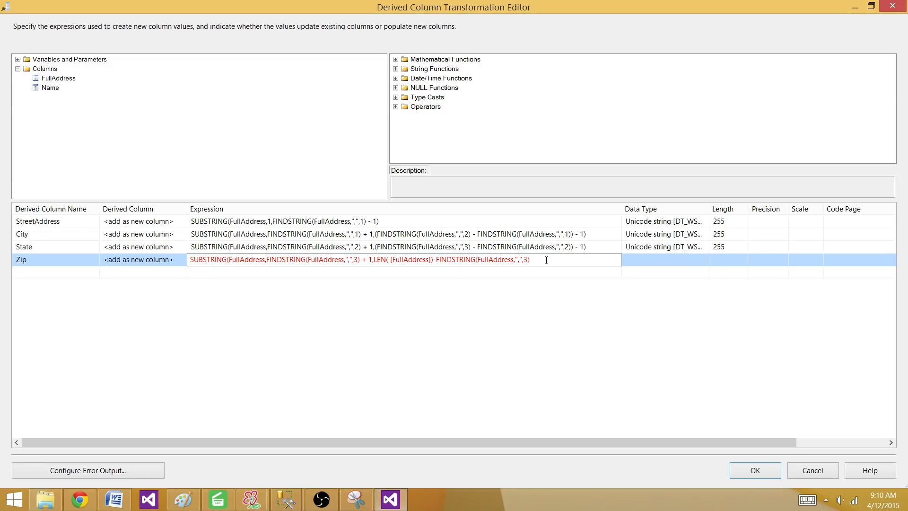
{"action": "key", "text": "Return"}
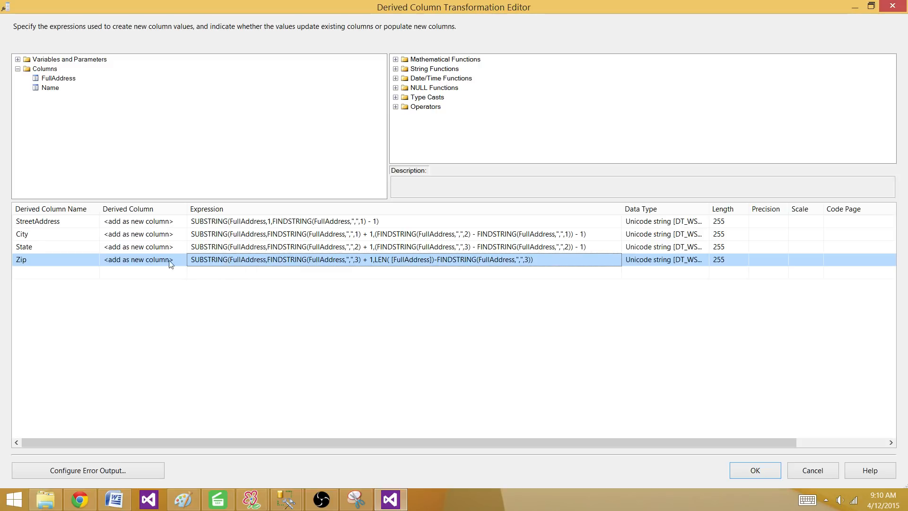
{"action": "left_click", "coordinate": [754, 470]}
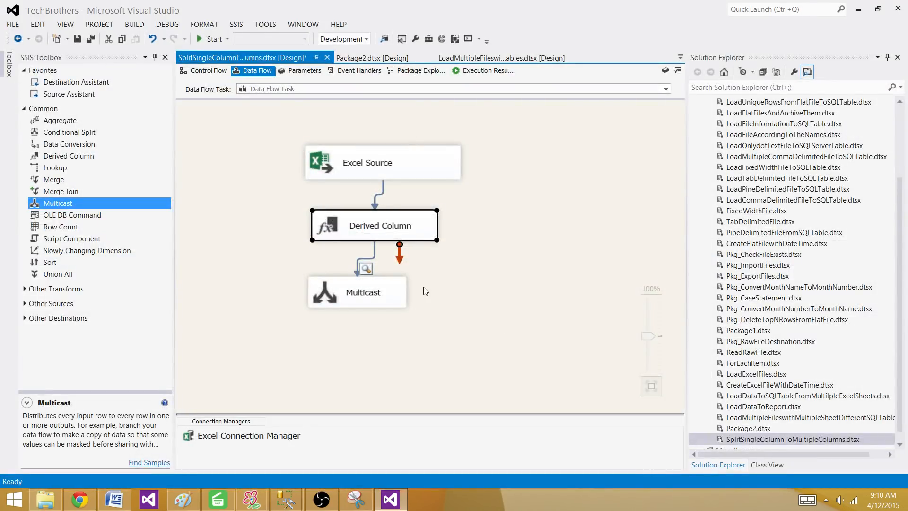
Step: Add the Zip column to the displayed columns of the data viewer between Derived Column and Multicast
{"action": "double_click", "coordinate": [374, 250]}
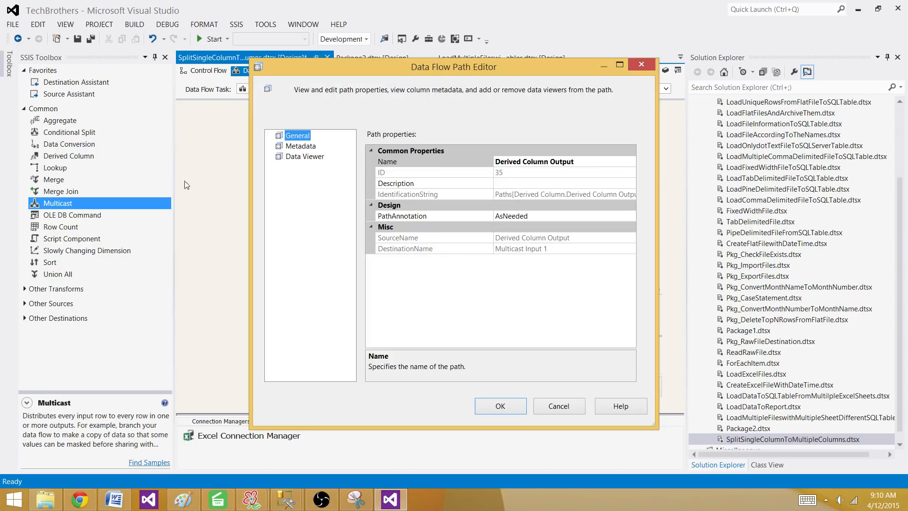
{"action": "left_click", "coordinate": [289, 159]}
{"action": "left_click", "coordinate": [378, 188]}
{"action": "left_click", "coordinate": [502, 265]}
{"action": "left_click", "coordinate": [504, 410]}
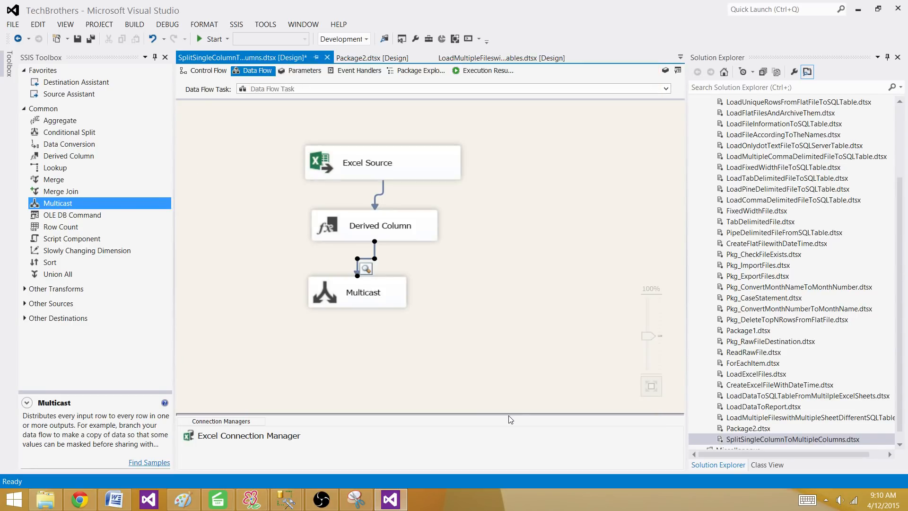
Step: Run the package, check the Zip values of all rows alongside the other split columns in the widened data viewer, and stop debugging
{"action": "left_click", "coordinate": [211, 39]}
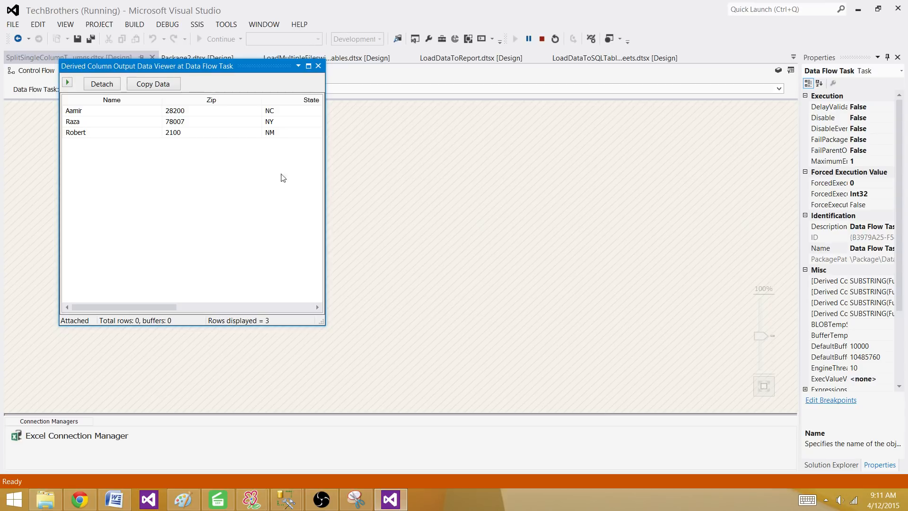
{"action": "left_click", "coordinate": [209, 112]}
{"action": "left_click", "coordinate": [207, 122]}
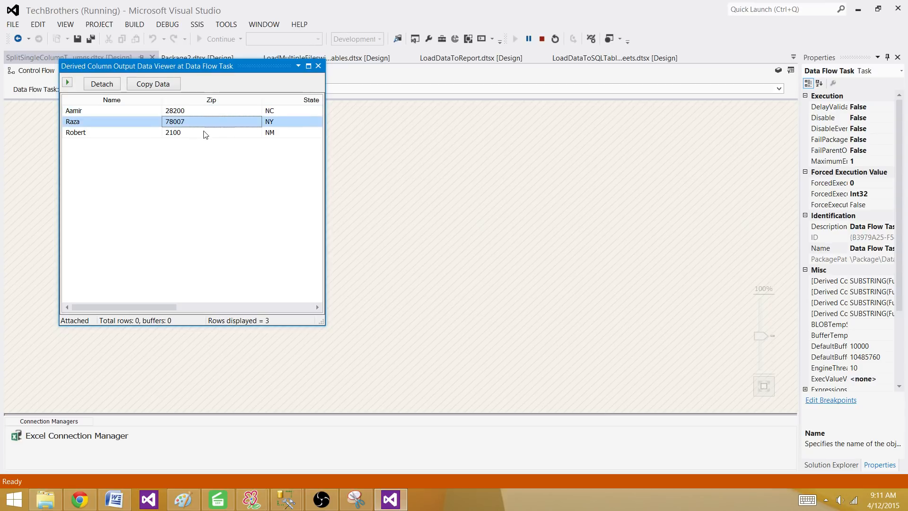
{"action": "left_click", "coordinate": [204, 133]}
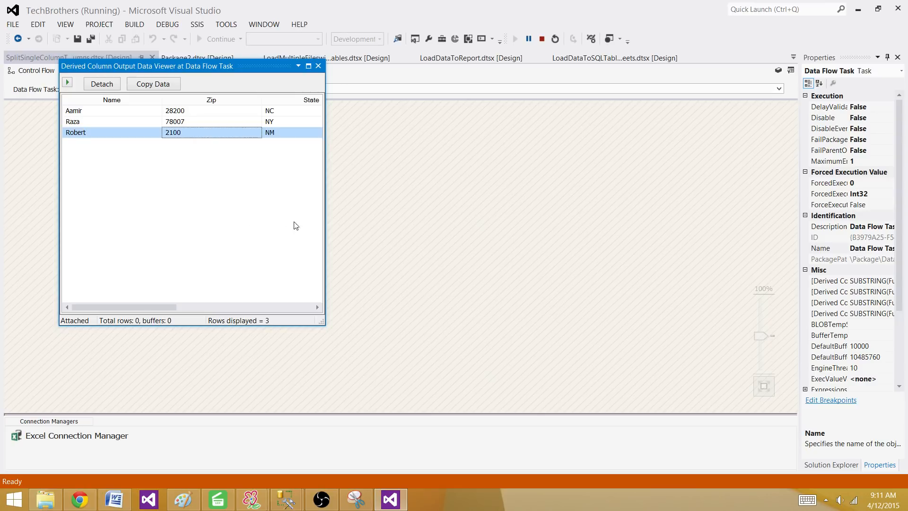
{"action": "left_click_drag", "start_coordinate": [325, 188], "coordinate": [708, 173]}
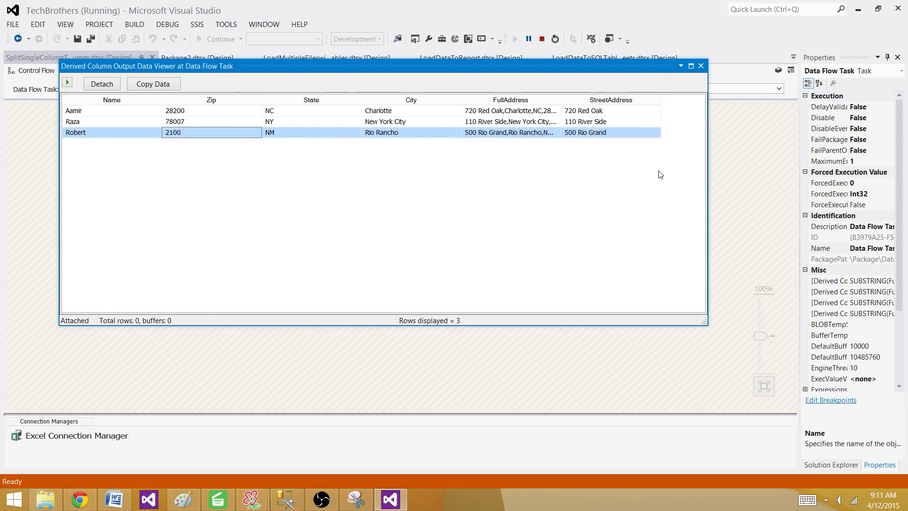
{"action": "left_click", "coordinate": [700, 67]}
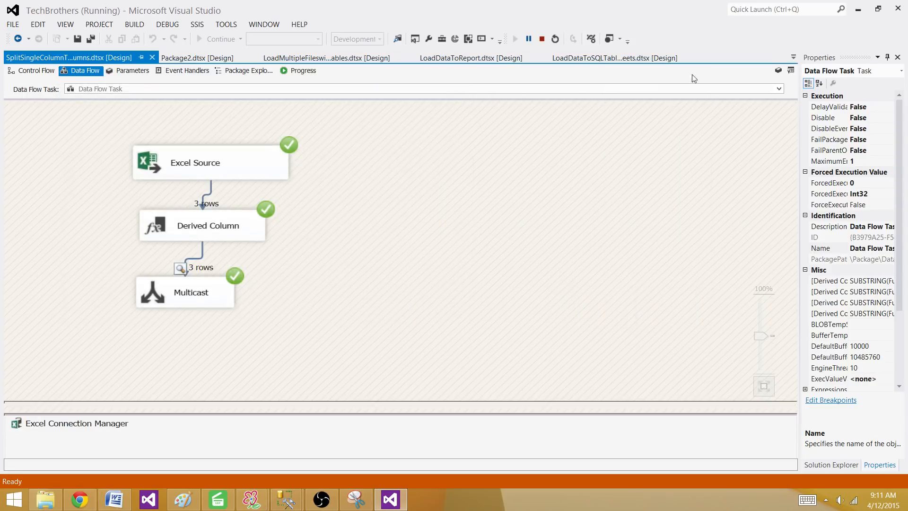
{"action": "left_click", "coordinate": [542, 38]}
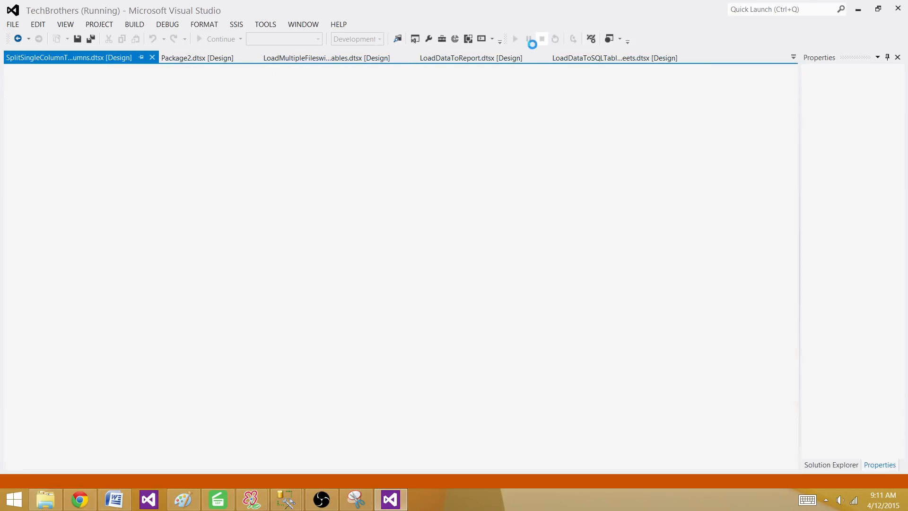
Step: Reopen the Derived Column transformation in a maximized editor and widen the Expression column to show the full expressions
{"action": "double_click", "coordinate": [399, 227]}
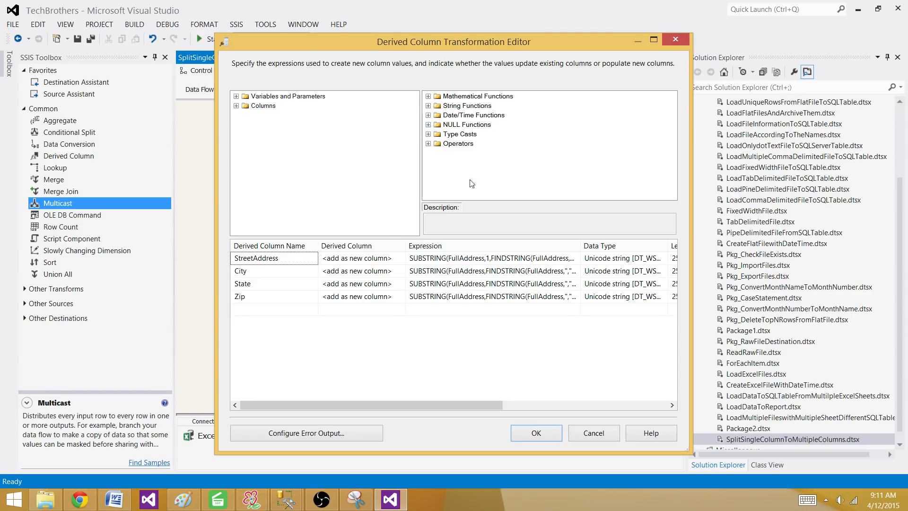
{"action": "left_click", "coordinate": [653, 40]}
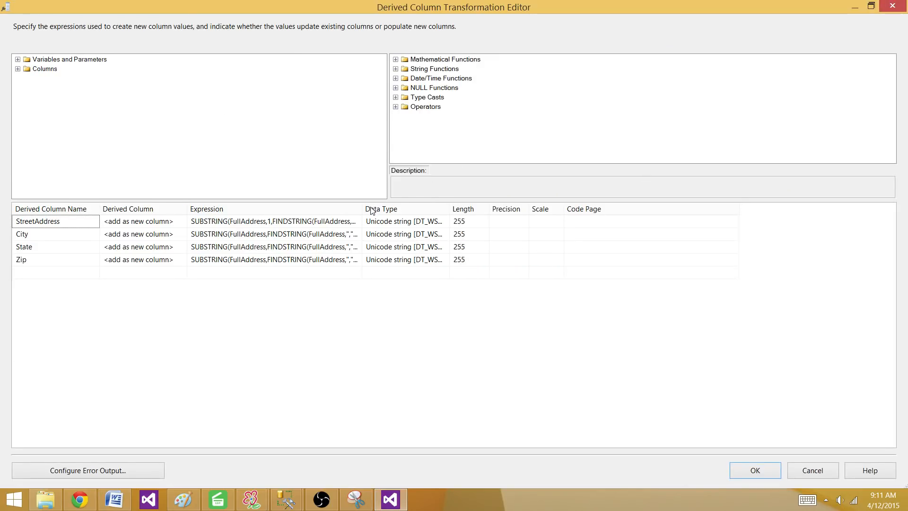
{"action": "left_click_drag", "start_coordinate": [362, 208], "coordinate": [641, 196]}
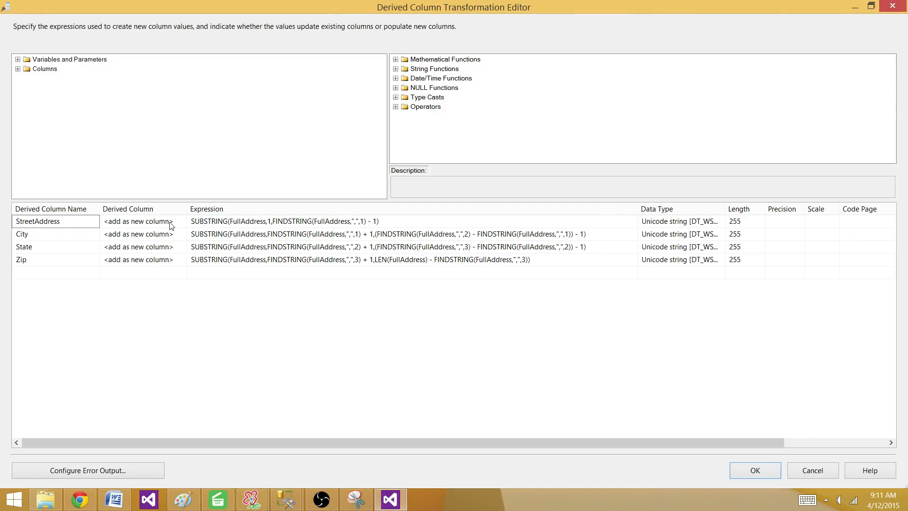
{"action": "left_click", "coordinate": [192, 222]}
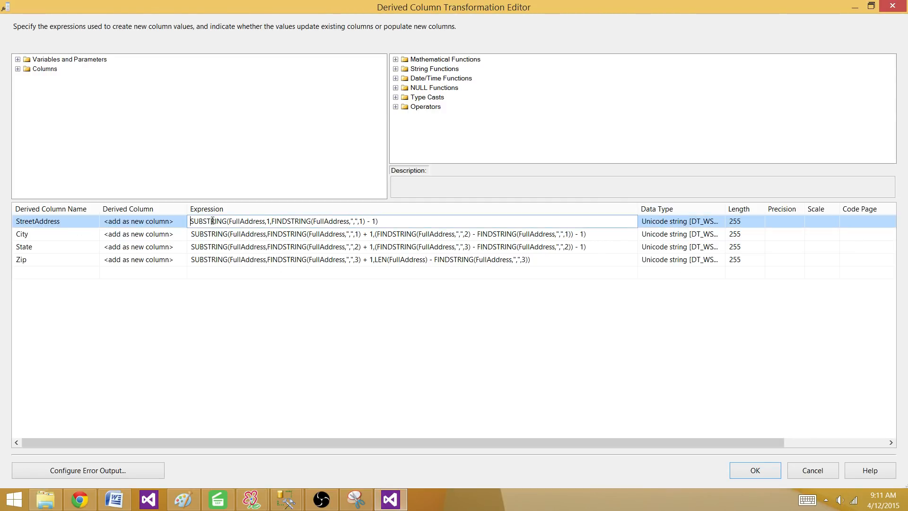
{"action": "type", "text": "(DT"}
{"action": "key", "text": "BackSpace"}
{"action": "key", "text": "BackSpace"}
{"action": "key", "text": "BackSpace"}
Step: Insert the (DT_STR, «length», «code_page») type cast in front of the StreetAddress expression
{"action": "left_click", "coordinate": [396, 98]}
{"action": "scroll", "coordinate": [502, 125], "scroll_direction": "down", "scroll_amount": 2}
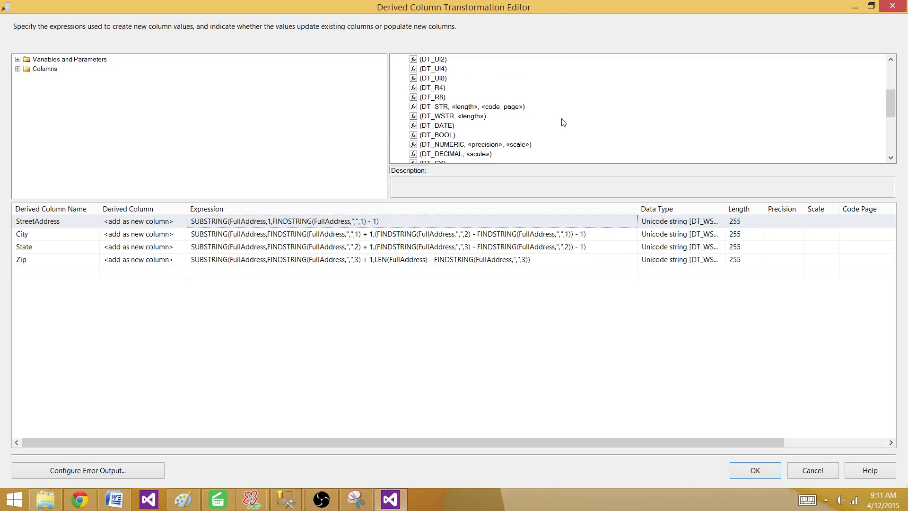
{"action": "scroll", "coordinate": [565, 122], "scroll_direction": "down", "scroll_amount": 1}
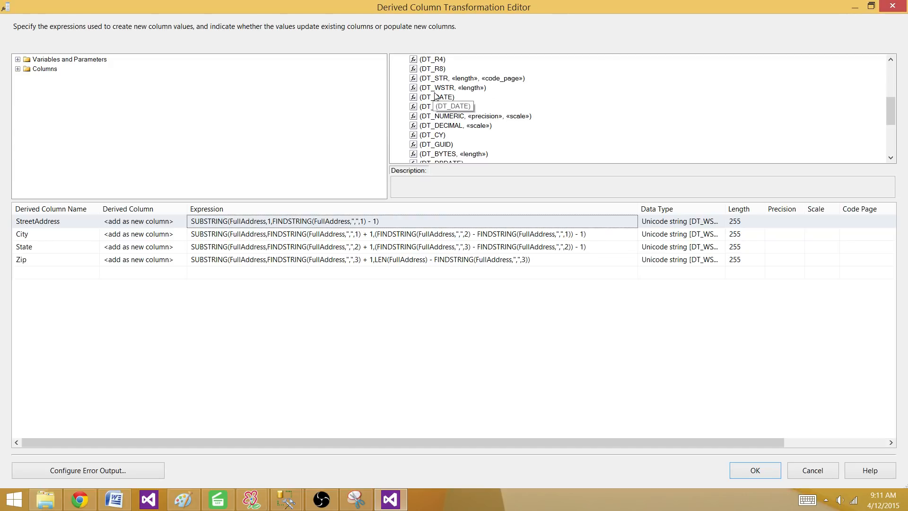
{"action": "left_click_drag", "start_coordinate": [442, 79], "coordinate": [188, 223]}
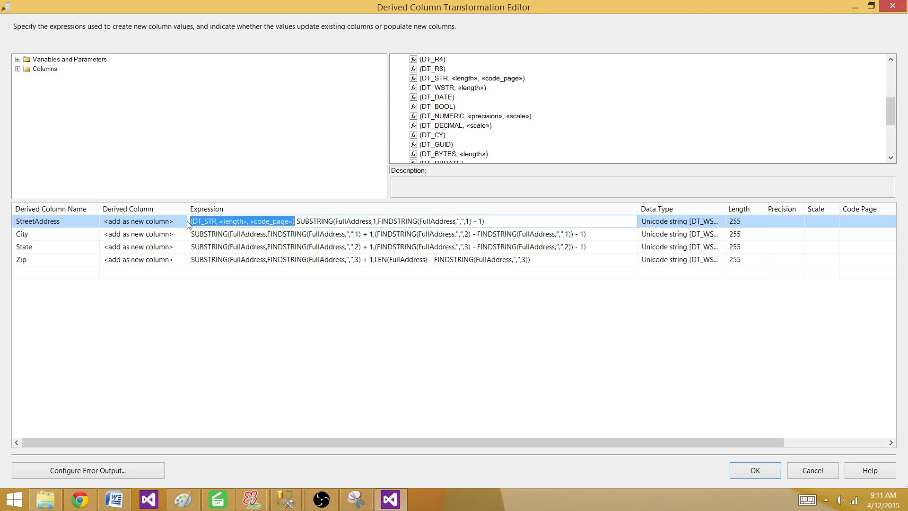
Step: Set the StreetAddress type cast's length to 50 and its code page to 1252, and commit the expression
{"action": "left_click", "coordinate": [231, 222]}
{"action": "left_click_drag", "start_coordinate": [246, 222], "coordinate": [218, 221]}
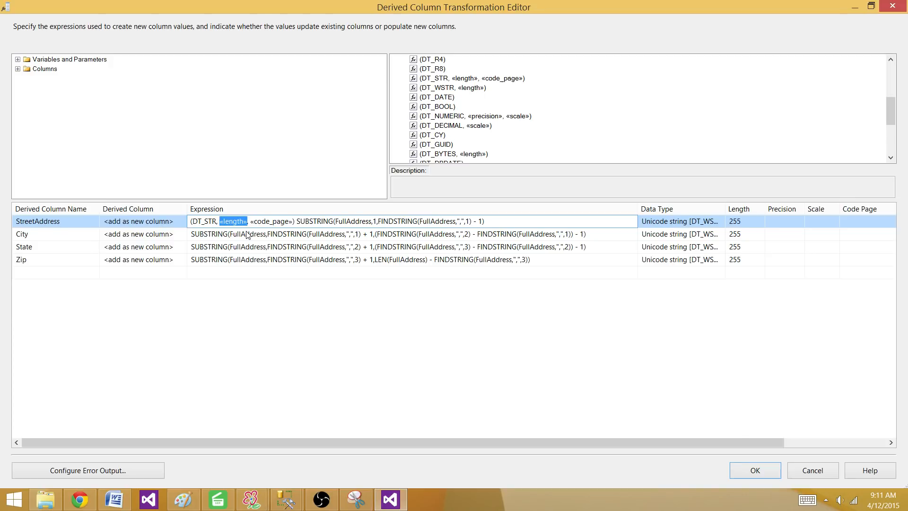
{"action": "type", "text": "50"}
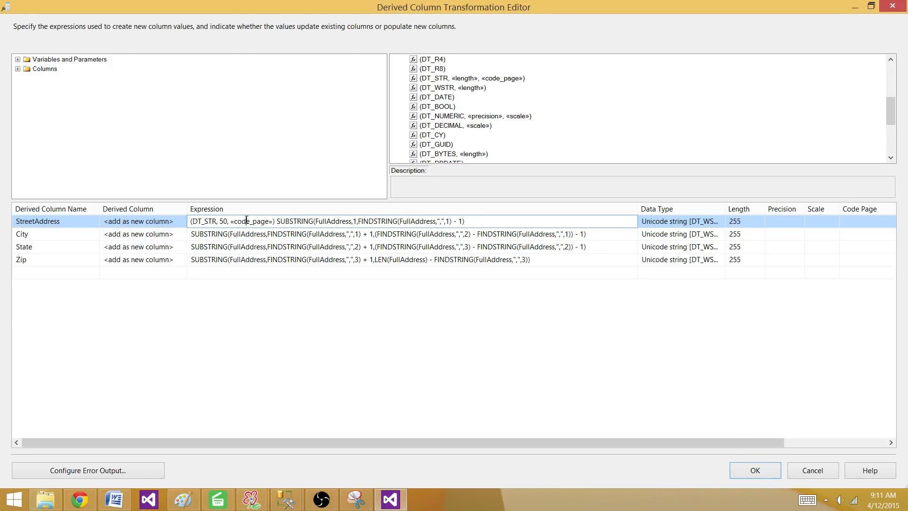
{"action": "left_click_drag", "start_coordinate": [274, 222], "coordinate": [231, 222]}
{"action": "type", "text": "12"}
{"action": "type", "text": "52"}
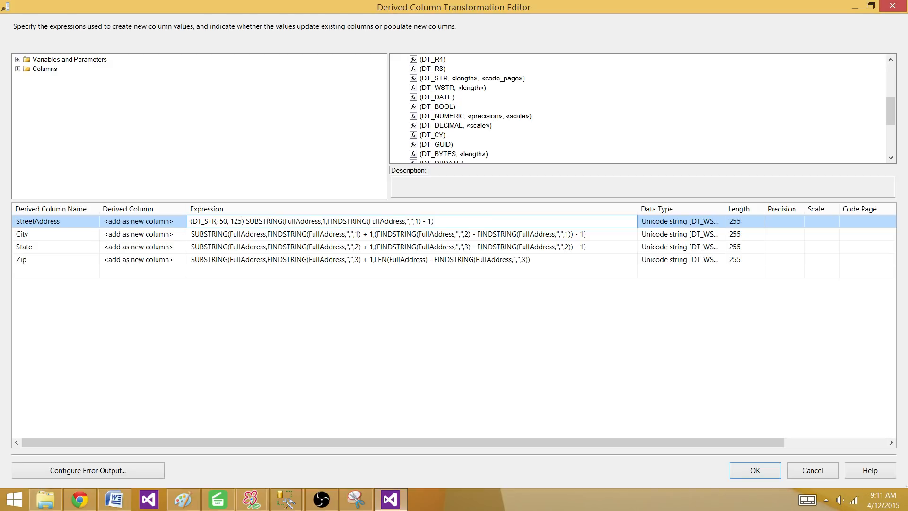
{"action": "left_click", "coordinate": [259, 234]}
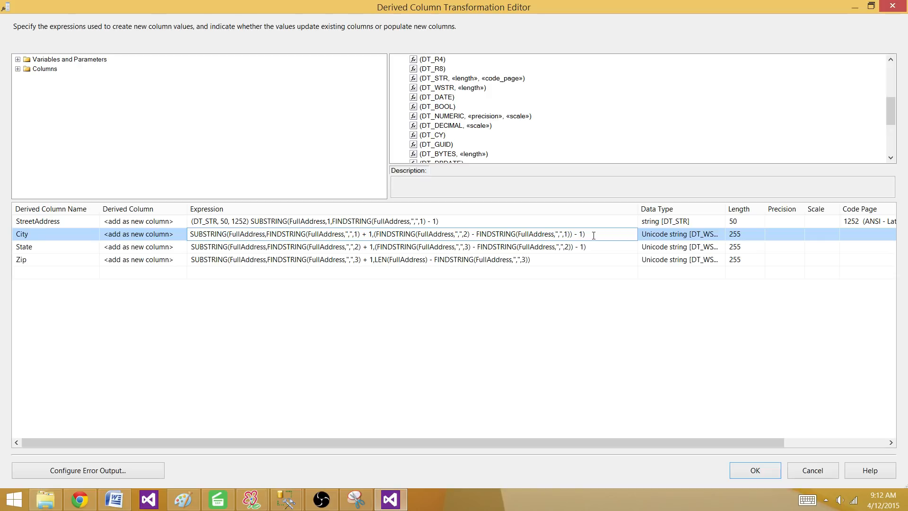
Step: Copy the (DT_STR, 50, 1252) cast from the StreetAddress expression to the front of the City, State and Zip expressions
{"action": "left_click", "coordinate": [230, 221]}
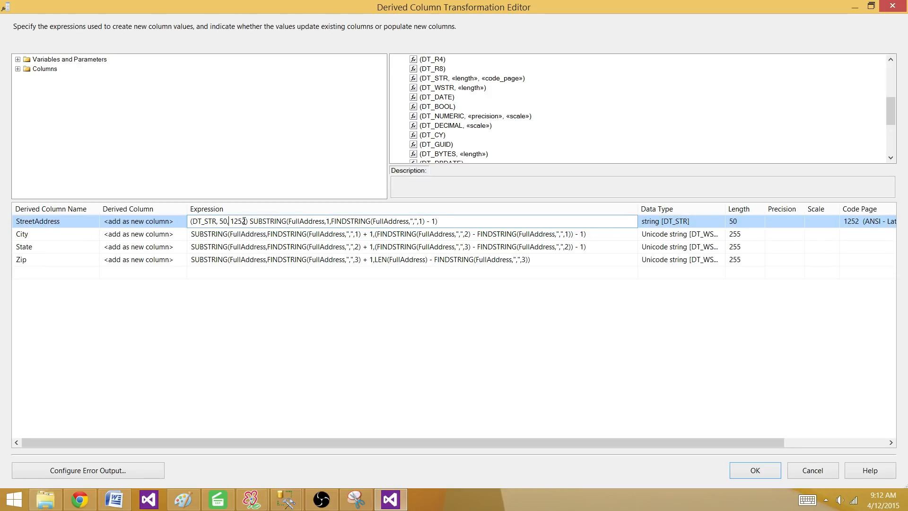
{"action": "left_click_drag", "start_coordinate": [249, 222], "coordinate": [187, 221]}
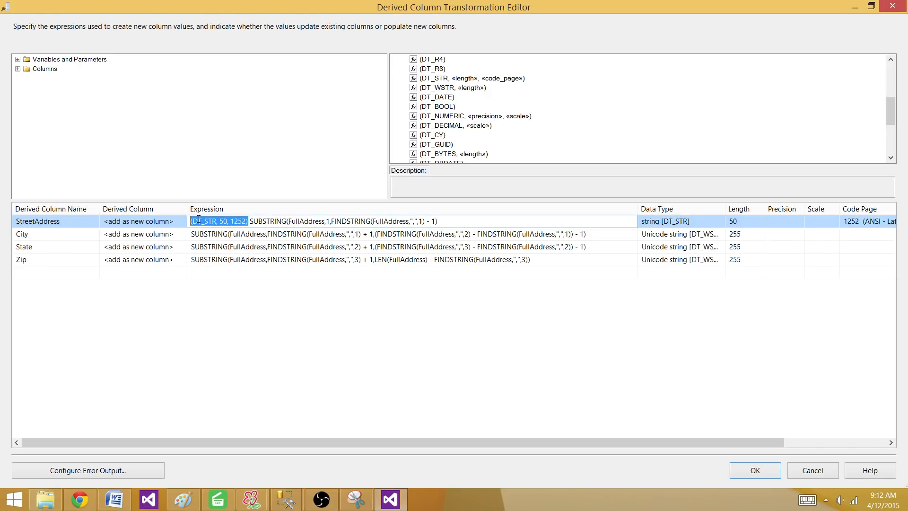
{"action": "right_click", "coordinate": [192, 221]}
{"action": "left_click", "coordinate": [146, 255]}
{"action": "left_click", "coordinate": [191, 234]}
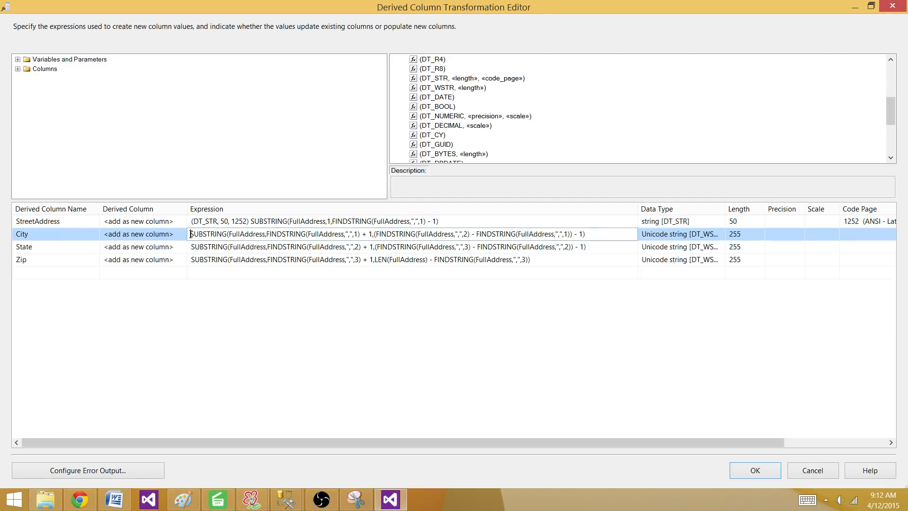
{"action": "key", "text": "ctrl+v"}
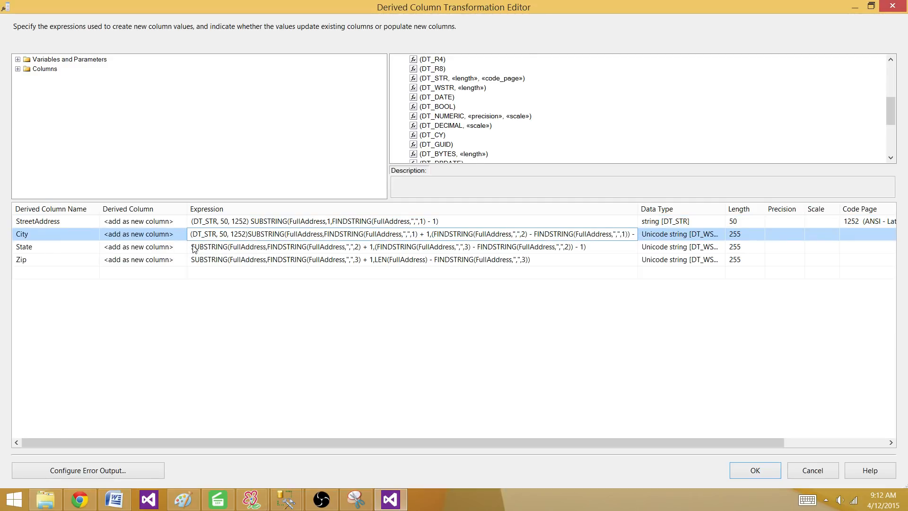
{"action": "left_click", "coordinate": [191, 246]}
{"action": "key", "text": "ctrl+v"}
{"action": "left_click", "coordinate": [191, 259]}
{"action": "key", "text": "ctrl+v"}
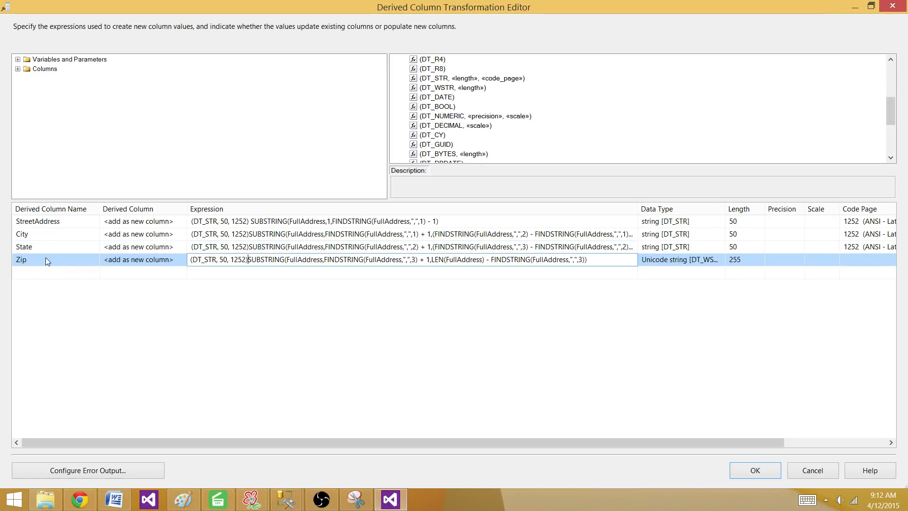
Step: Set the length in the Zip expression's DT_STR cast to 10 and commit the expression
{"action": "left_click", "coordinate": [225, 260]}
{"action": "key", "text": "BackSpace"}
{"action": "type", "text": "1"}
{"action": "left_click", "coordinate": [222, 330]}
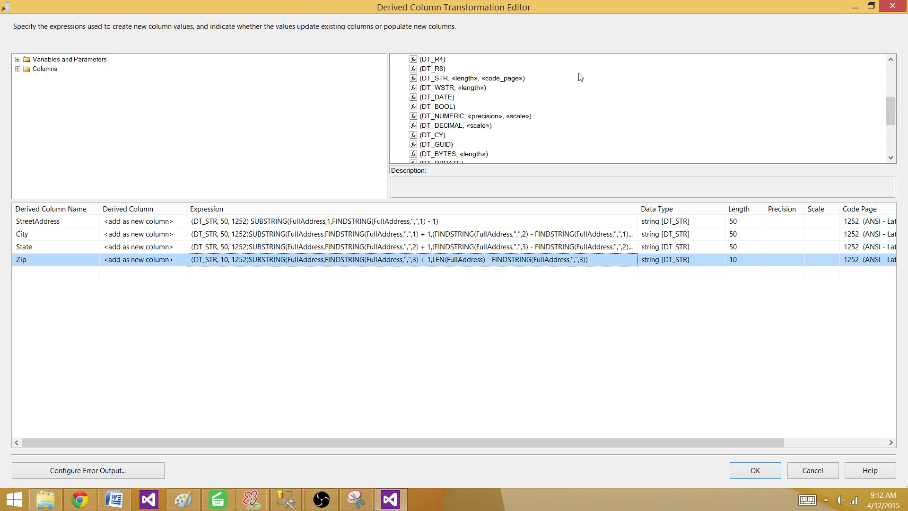
Step: Look through the available type casts and save the Derived Column transformation
{"action": "left_click", "coordinate": [570, 116]}
{"action": "scroll", "coordinate": [575, 118], "scroll_direction": "down", "scroll_amount": 2}
{"action": "scroll", "coordinate": [576, 119], "scroll_direction": "down", "scroll_amount": 2}
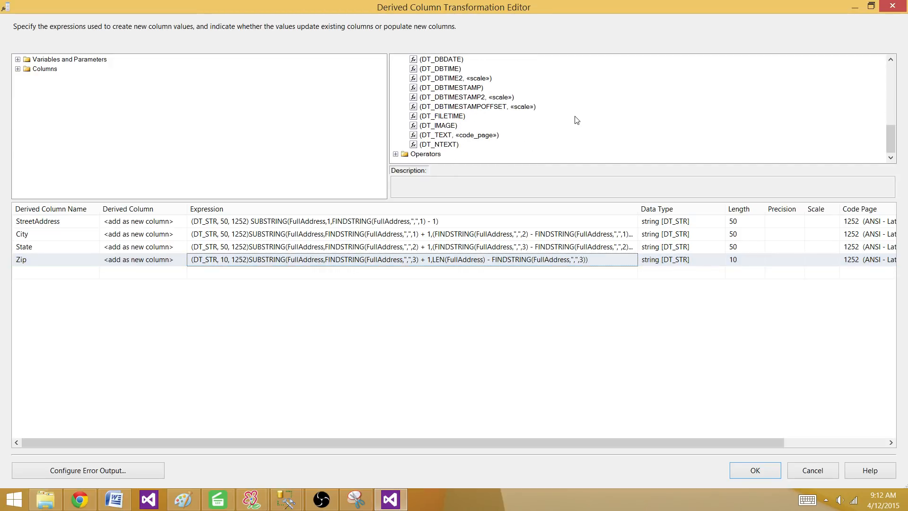
{"action": "scroll", "coordinate": [577, 120], "scroll_direction": "up", "scroll_amount": 5}
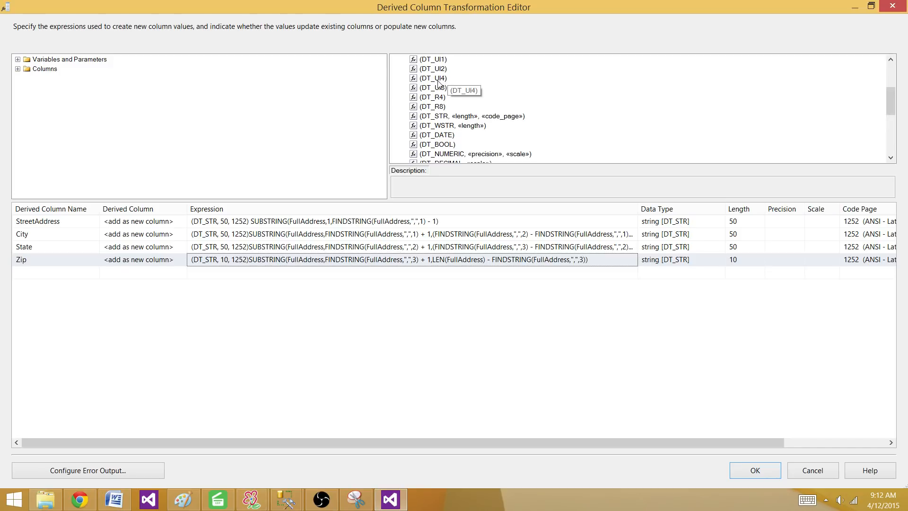
{"action": "scroll", "coordinate": [439, 84], "scroll_direction": "up", "scroll_amount": 1}
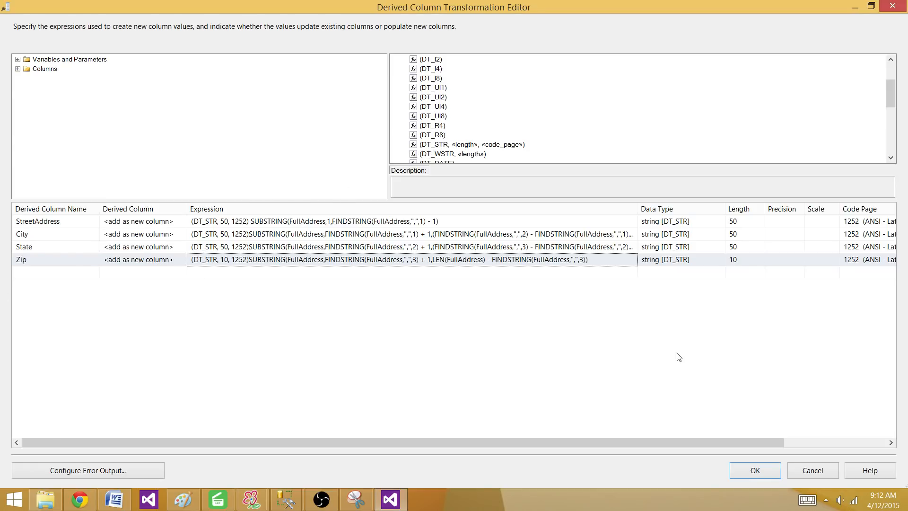
{"action": "left_click", "coordinate": [747, 470]}
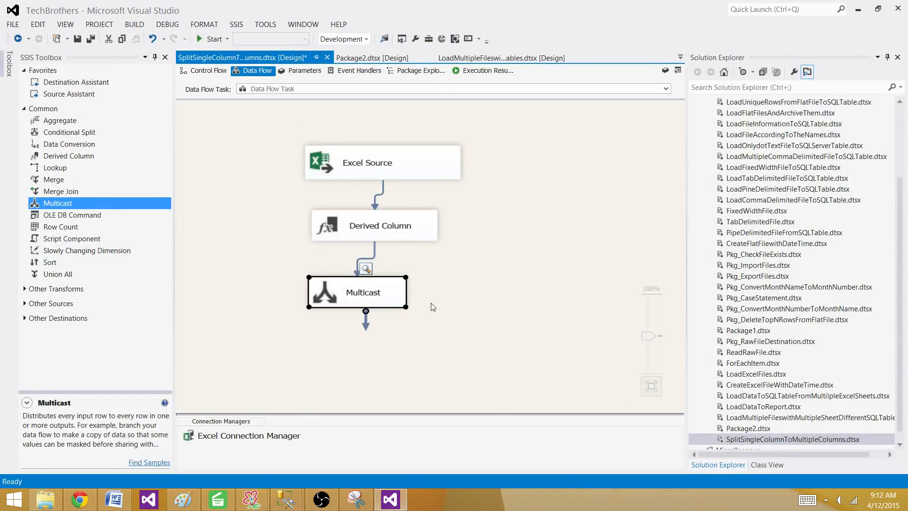
Step: Replace the Multicast with an OLE DB Destination connected to the output of the Derived Column
{"action": "key", "text": "Delete"}
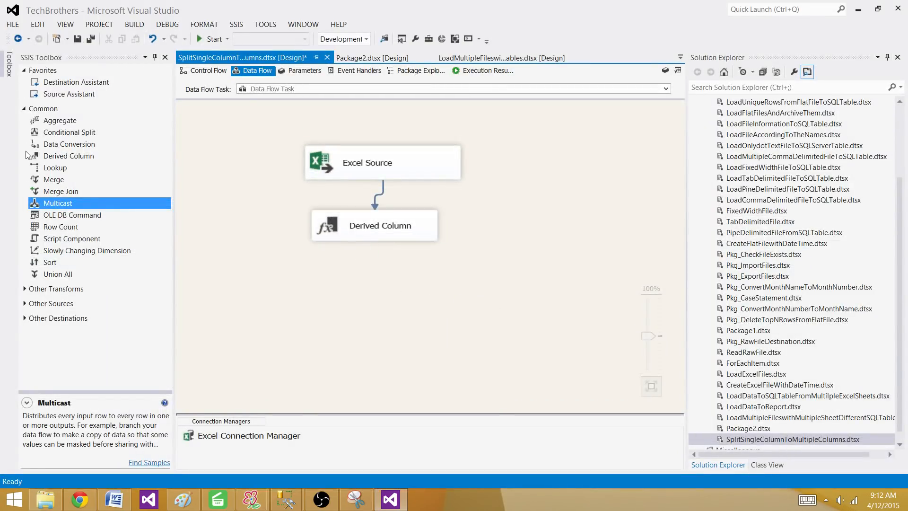
{"action": "left_click", "coordinate": [24, 109]}
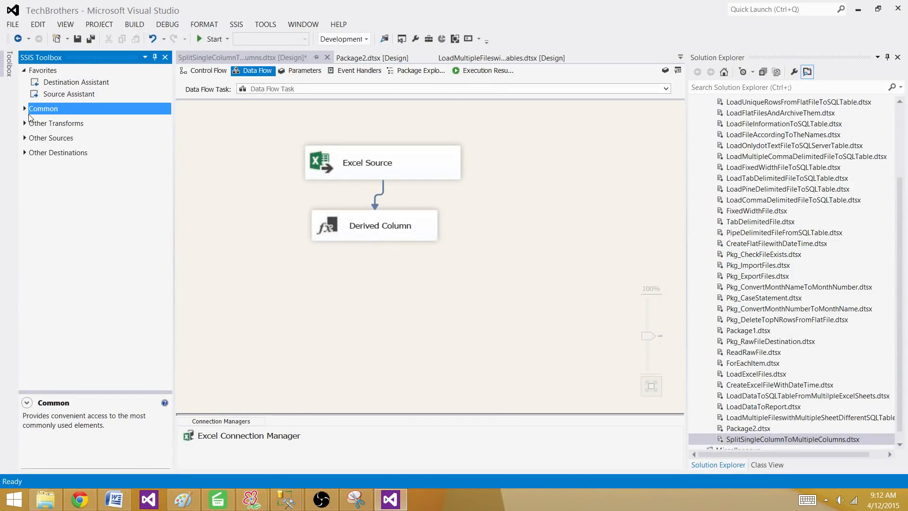
{"action": "left_click", "coordinate": [25, 154]}
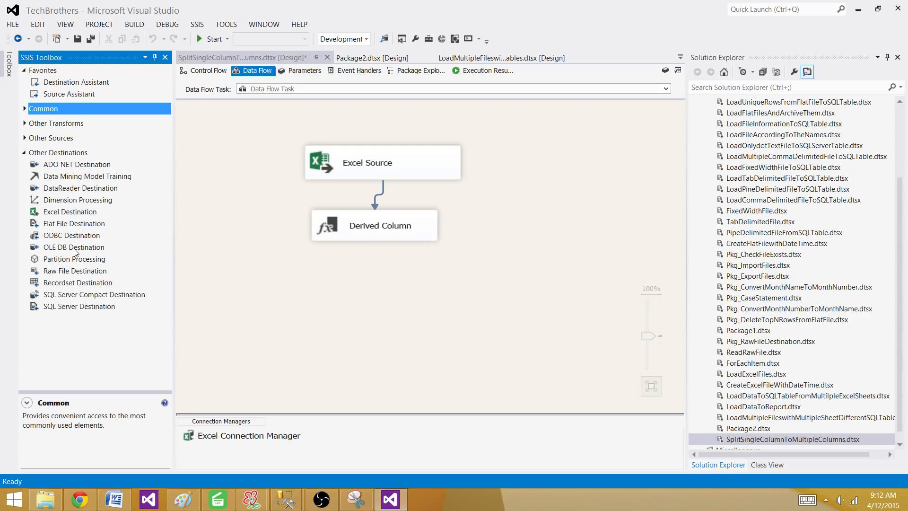
{"action": "left_click_drag", "start_coordinate": [72, 249], "coordinate": [312, 269]}
{"action": "left_click", "coordinate": [378, 234]}
{"action": "left_click_drag", "start_coordinate": [383, 254], "coordinate": [383, 282]}
Step: Create and test a new OLE DB connection to the Test database on server AAMIRPC\SQL2014 for the destination
{"action": "double_click", "coordinate": [424, 287]}
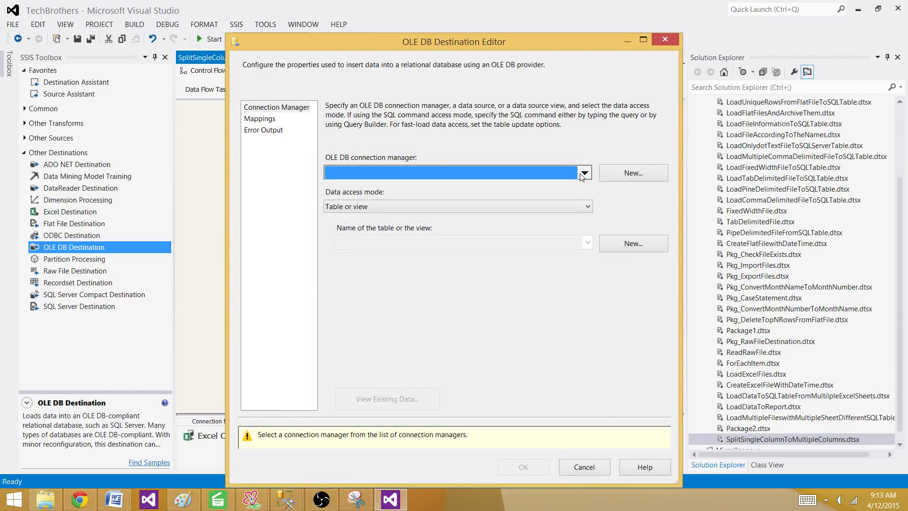
{"action": "left_click", "coordinate": [623, 173]}
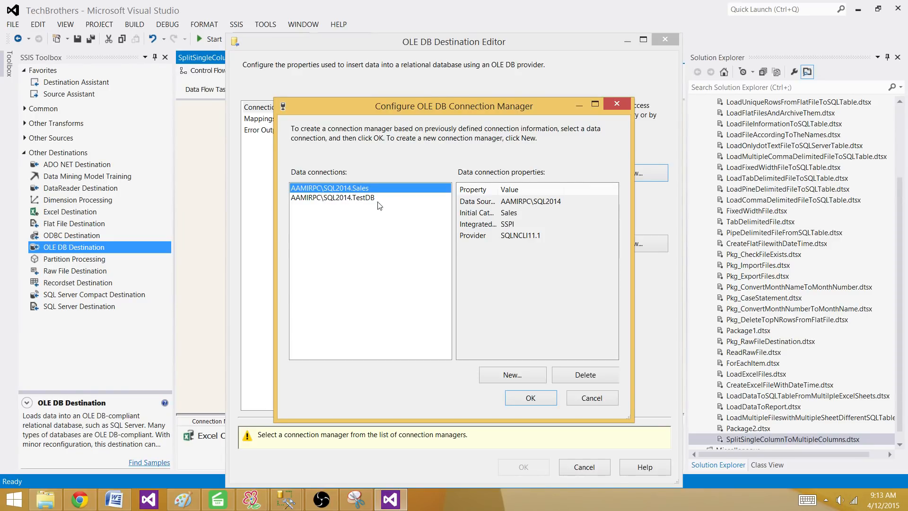
{"action": "left_click", "coordinate": [511, 376]}
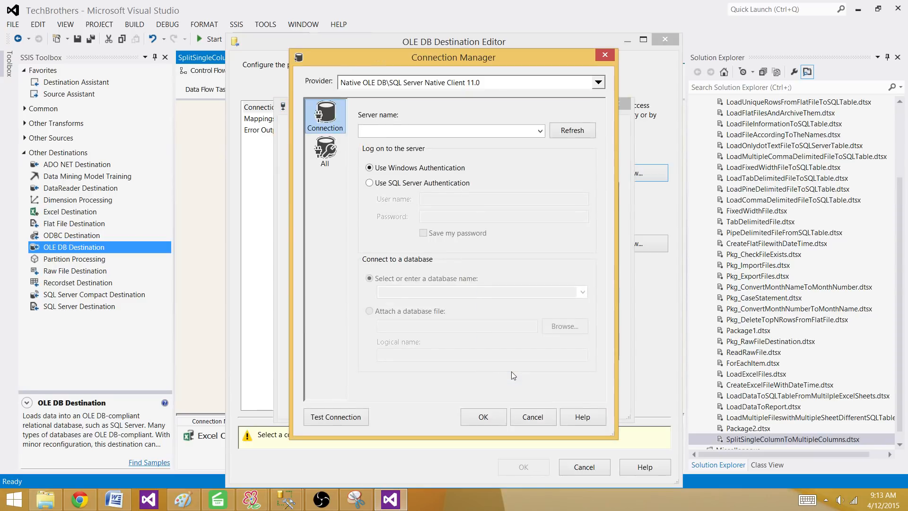
{"action": "left_click", "coordinate": [540, 132]}
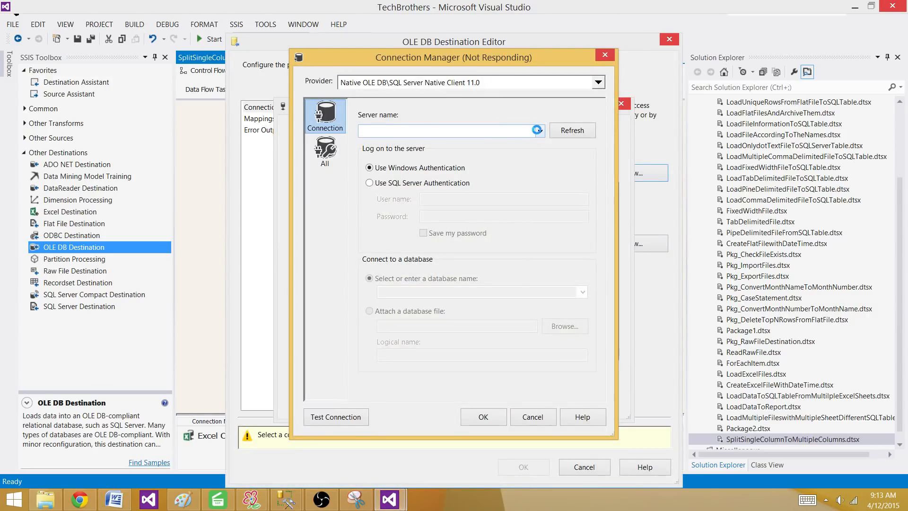
{"action": "left_click", "coordinate": [457, 144]}
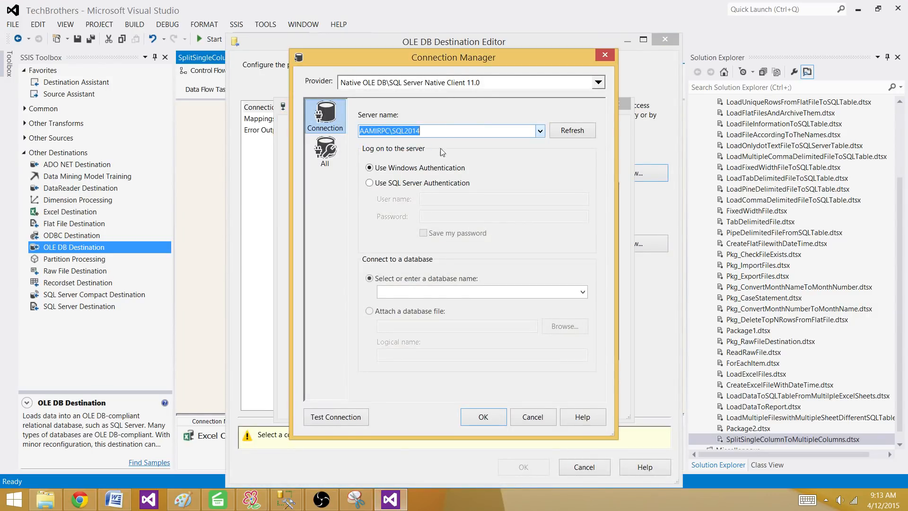
{"action": "left_click", "coordinate": [449, 292]}
{"action": "type", "text": "Test"}
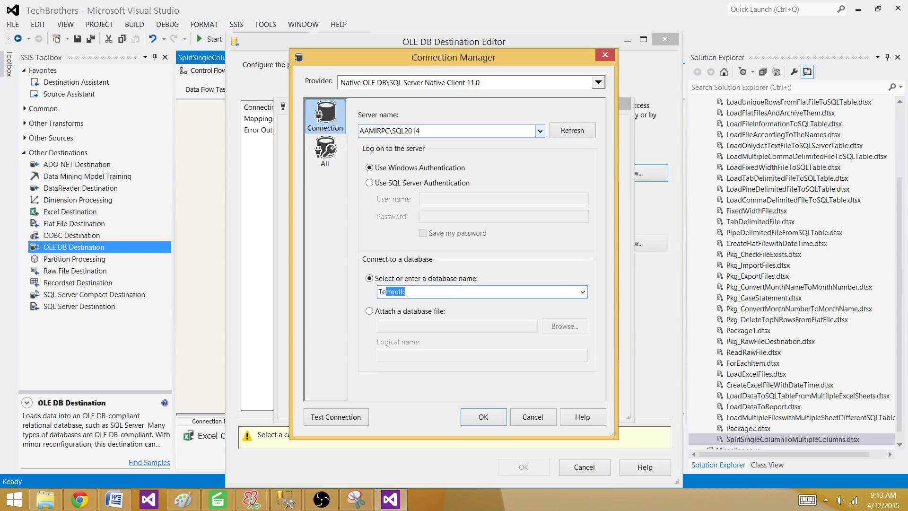
{"action": "left_click", "coordinate": [335, 416]}
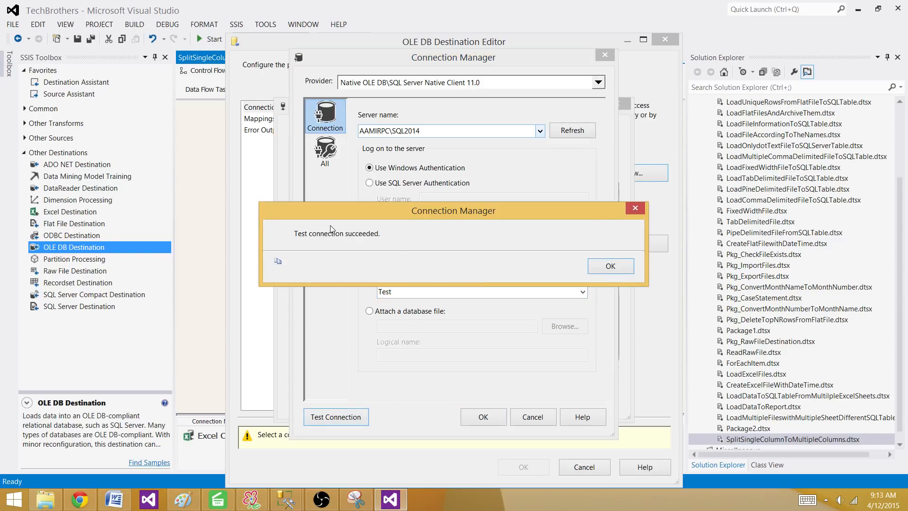
{"action": "left_click", "coordinate": [609, 266]}
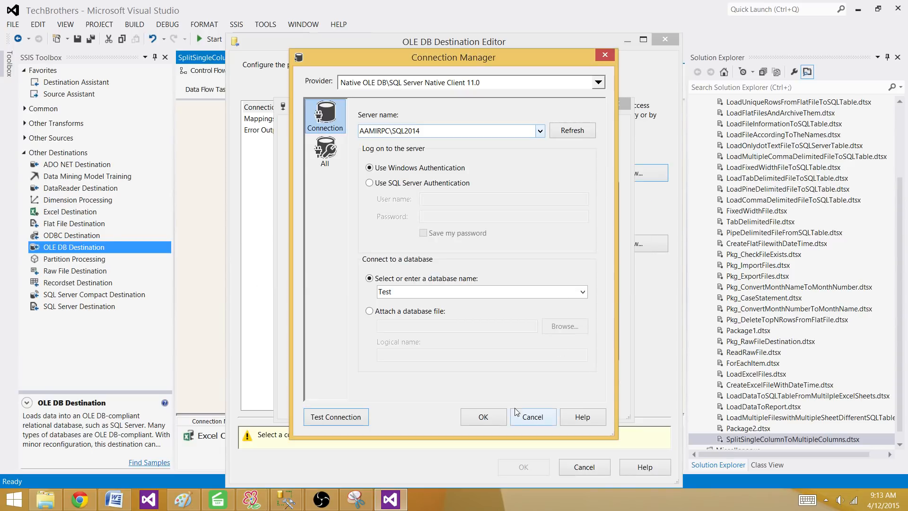
{"action": "left_click", "coordinate": [492, 420]}
{"action": "left_click", "coordinate": [520, 398]}
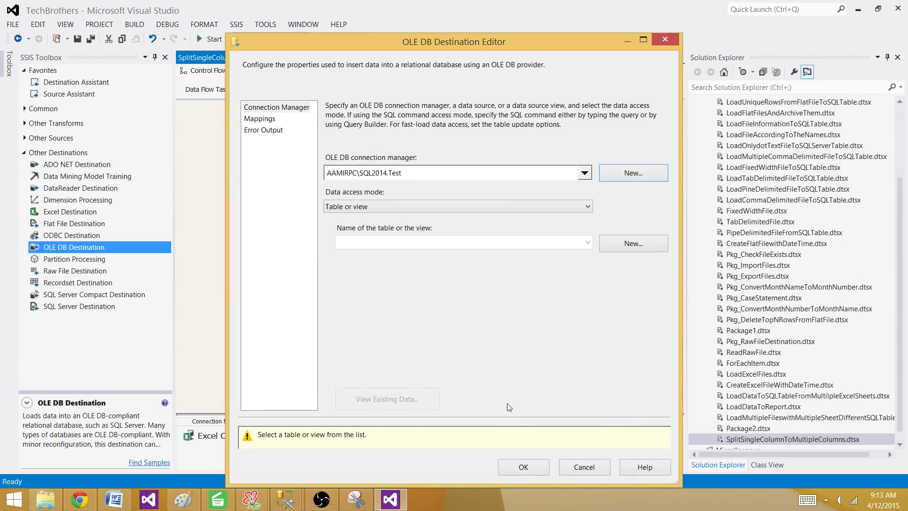
{"action": "left_click", "coordinate": [373, 243]}
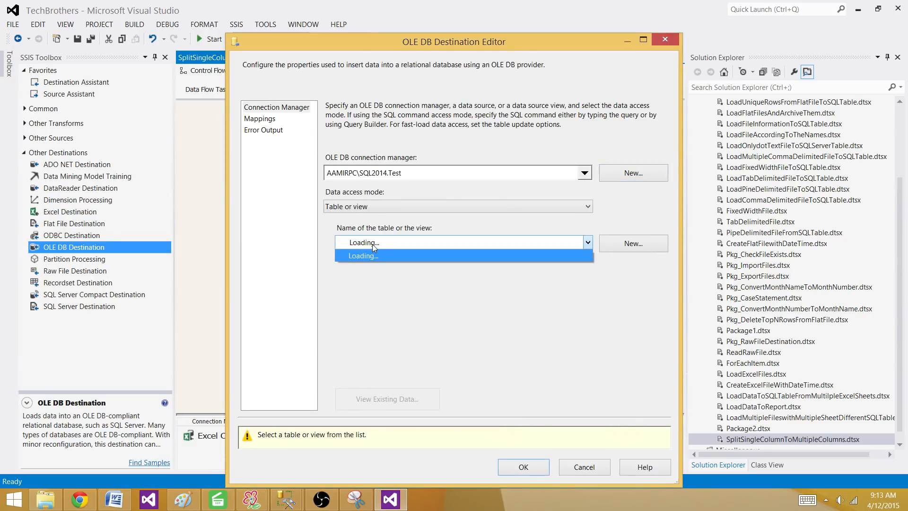
{"action": "left_click", "coordinate": [382, 258]}
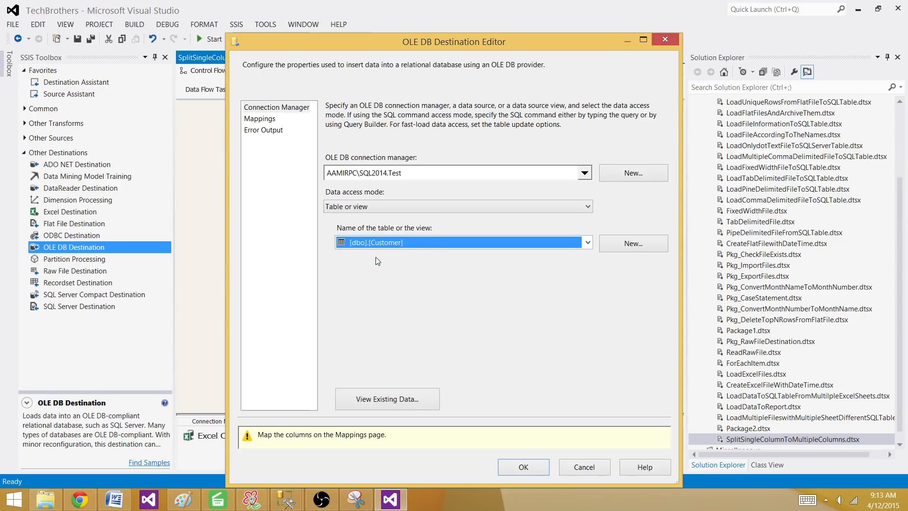
{"action": "left_click", "coordinate": [271, 121]}
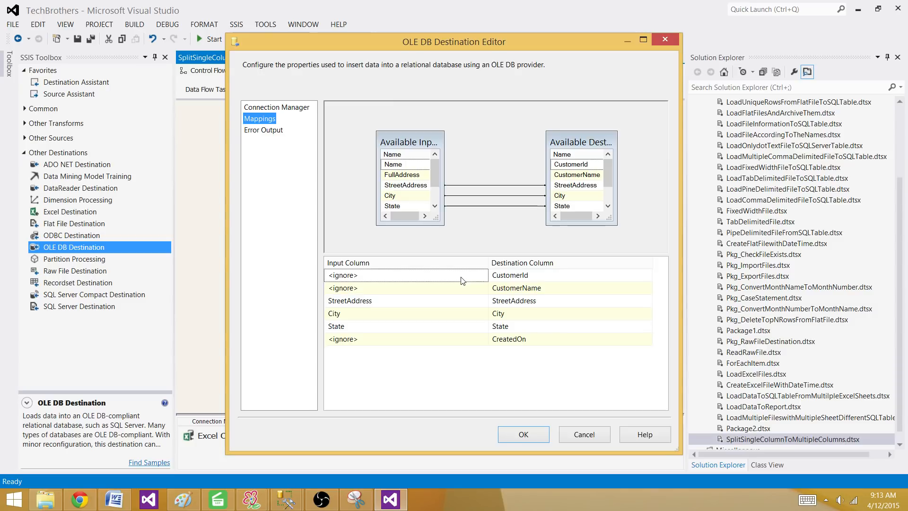
{"action": "left_click", "coordinate": [280, 109]}
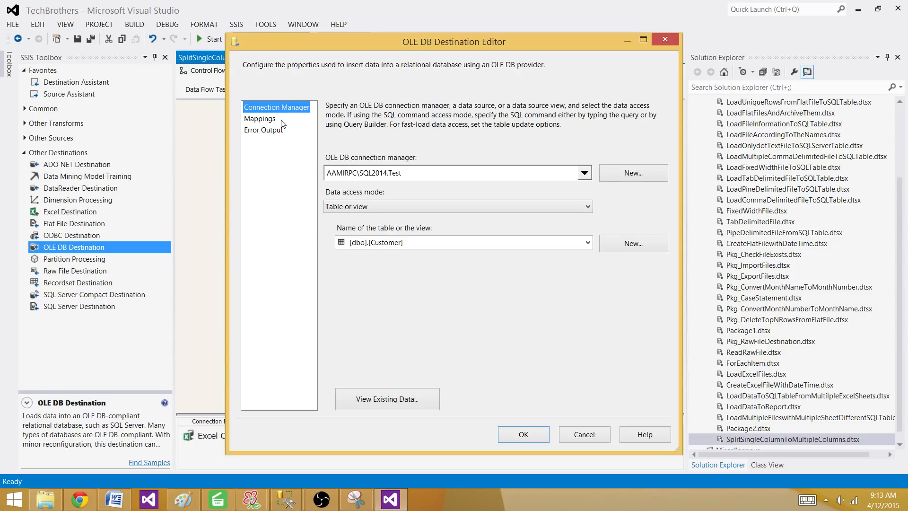
{"action": "left_click", "coordinate": [268, 121]}
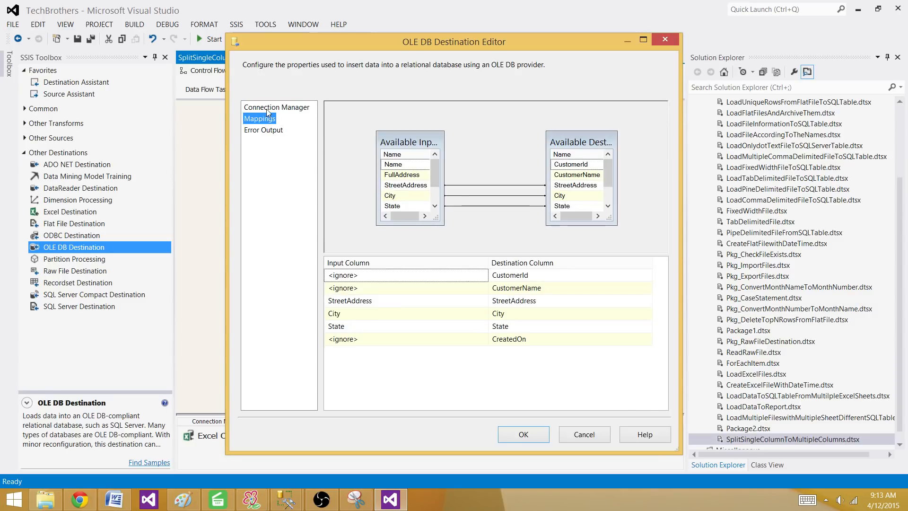
{"action": "left_click", "coordinate": [596, 429]}
Step: Reopen the OLE DB Destination and select [Sales].[Customer] as its target table
{"action": "double_click", "coordinate": [405, 287]}
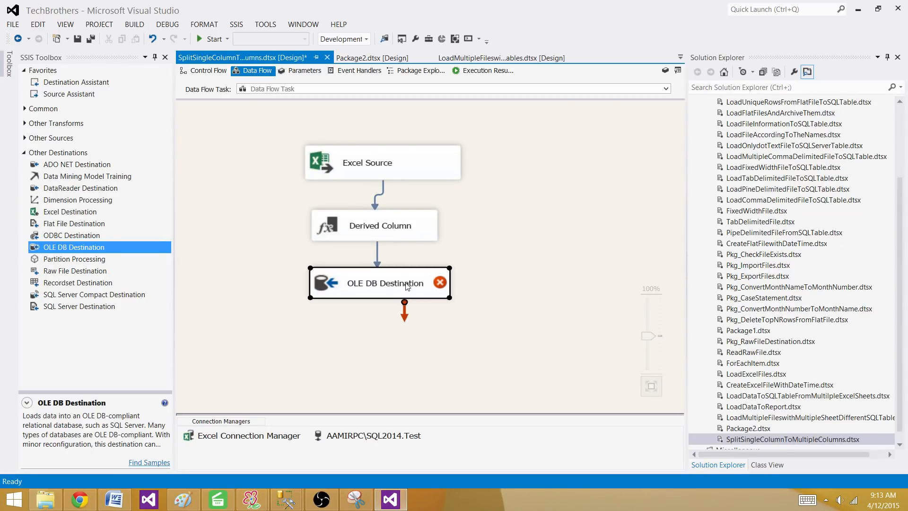
{"action": "left_click", "coordinate": [376, 248]}
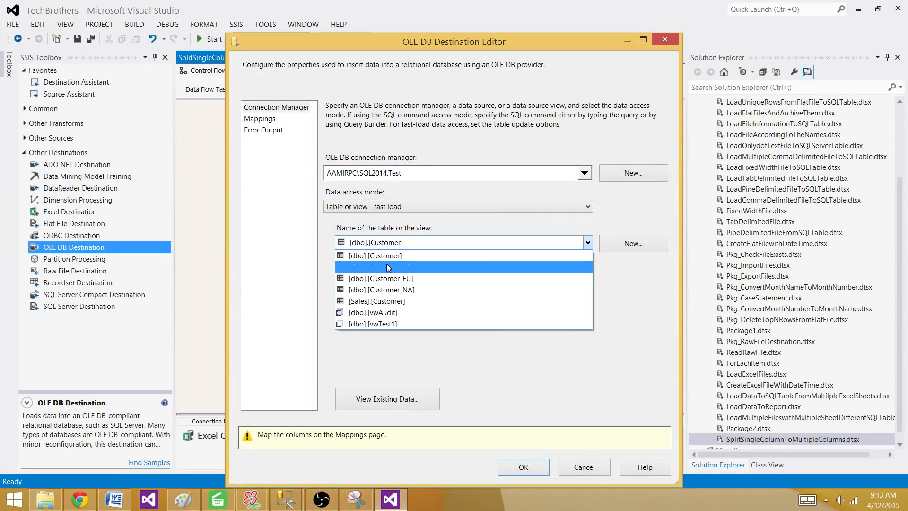
{"action": "left_click", "coordinate": [383, 305]}
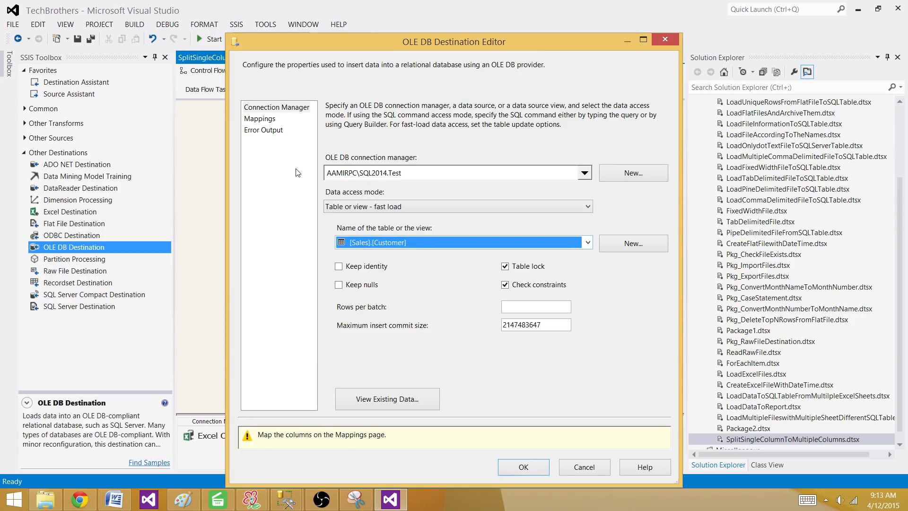
Step: Map the Name input column to the CustomerName destination column and save the OLE DB Destination
{"action": "left_click", "coordinate": [260, 118]}
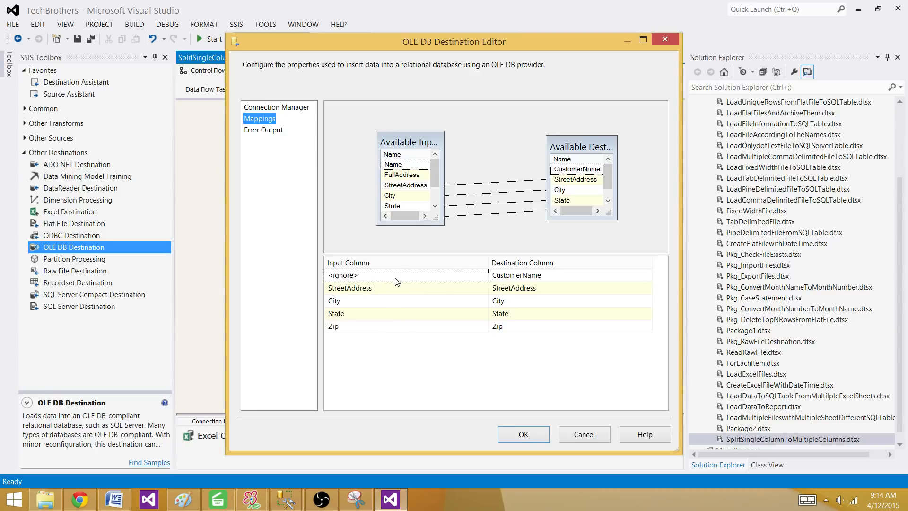
{"action": "left_click", "coordinate": [396, 279]}
{"action": "left_click", "coordinate": [397, 278]}
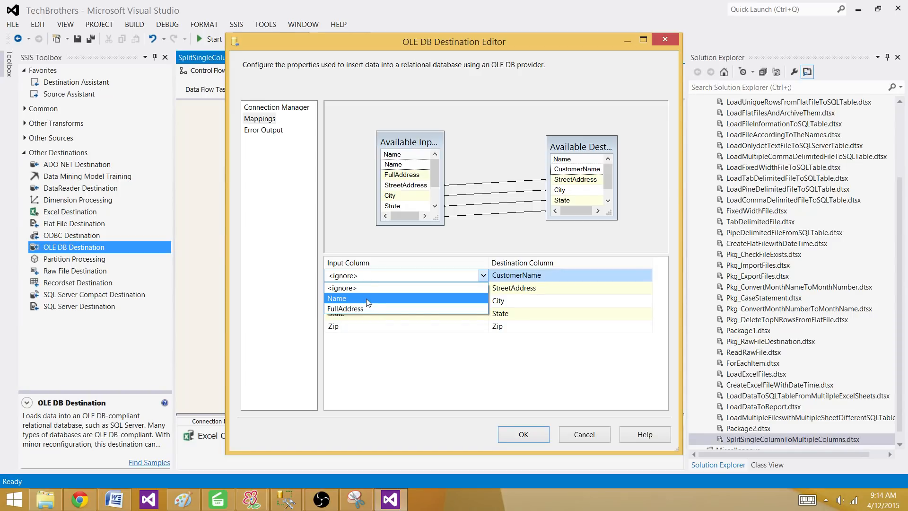
{"action": "left_click", "coordinate": [366, 298]}
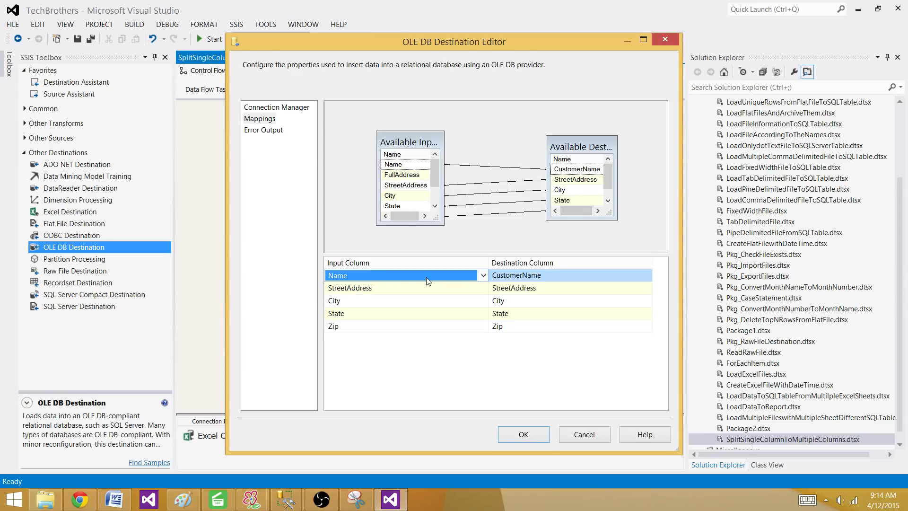
{"action": "left_click", "coordinate": [515, 436]}
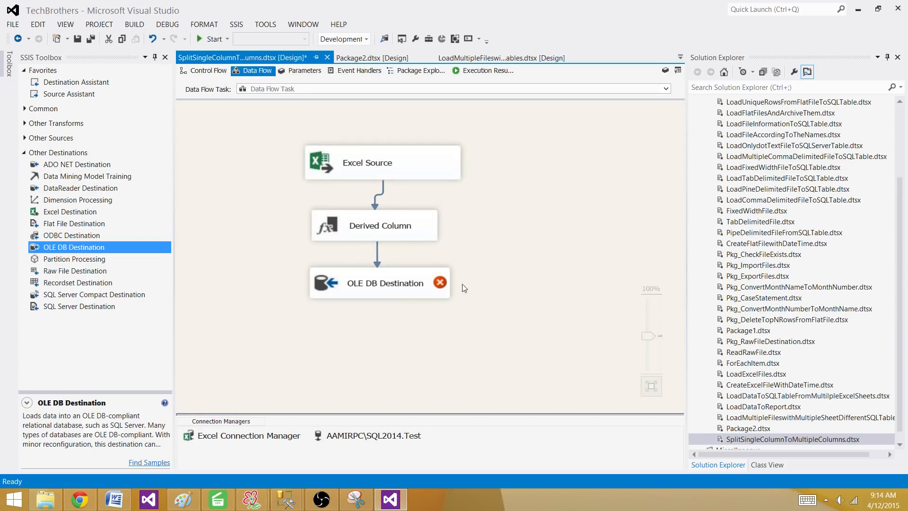
{"action": "mouse_move", "coordinate": [441, 282]}
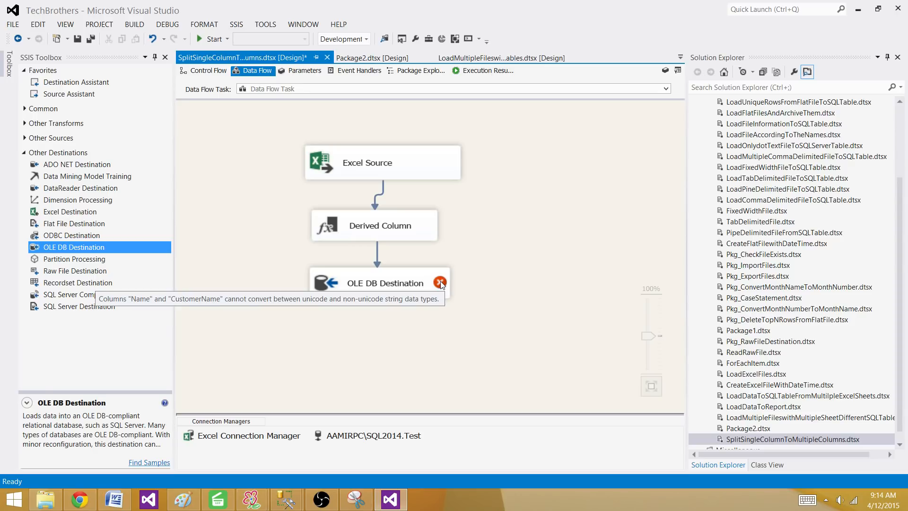
Step: Inspect the data types of the Name to CustomerName mapping in the OLE DB Destination
{"action": "left_click", "coordinate": [440, 283]}
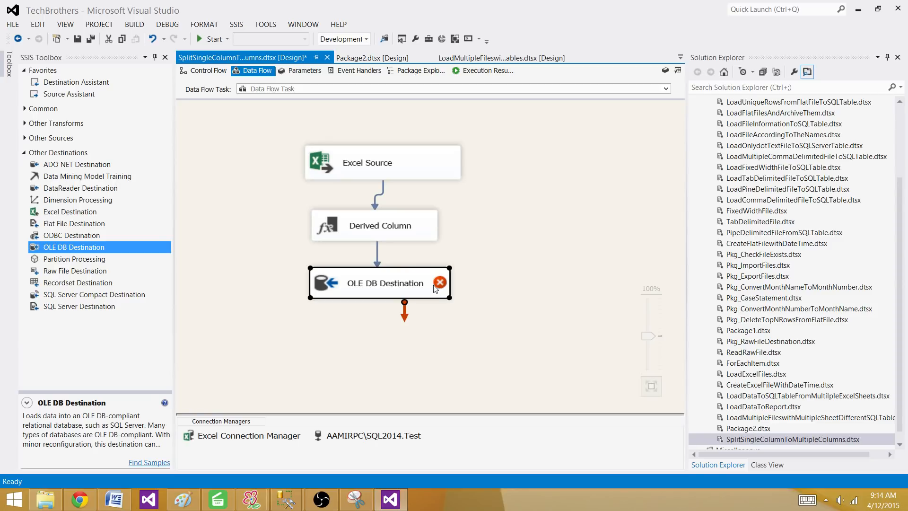
{"action": "double_click", "coordinate": [439, 281]}
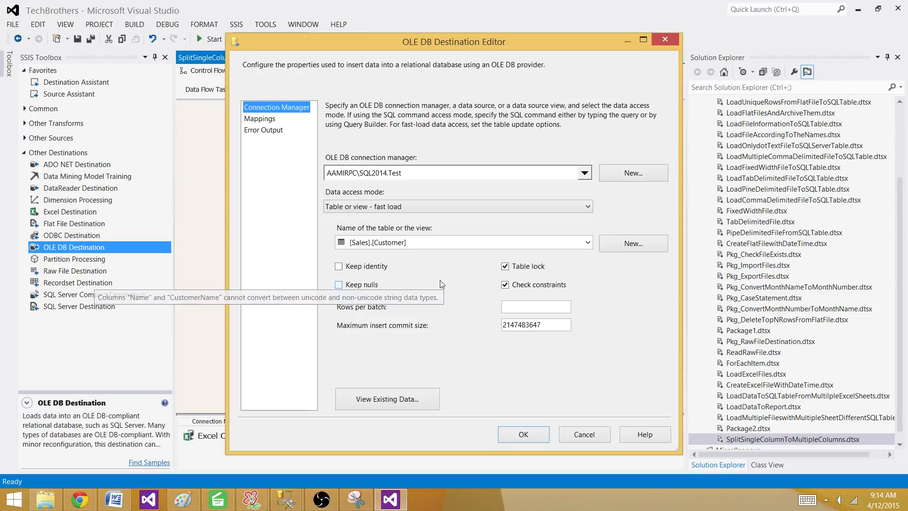
{"action": "left_click", "coordinate": [269, 119]}
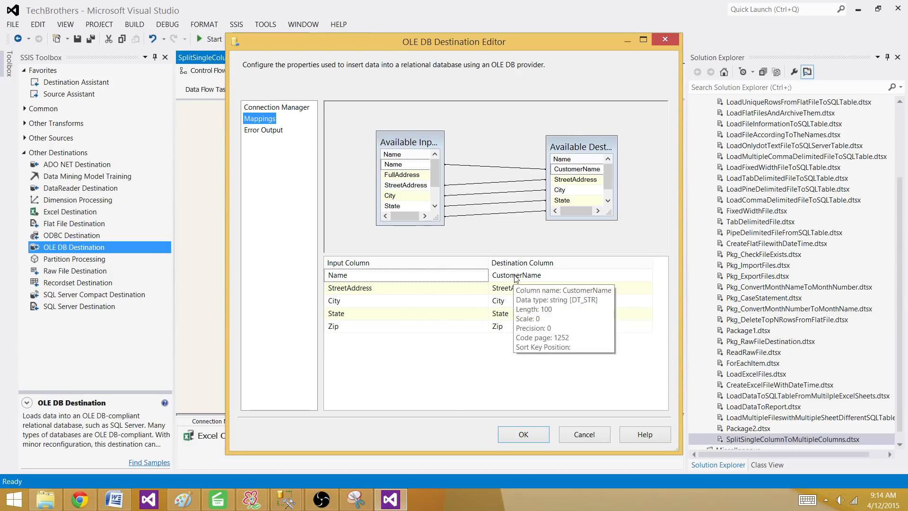
{"action": "left_click", "coordinate": [523, 434]}
Step: Reopen the Derived Column transformation and add the Name input column as the expression of a new derived column
{"action": "left_click", "coordinate": [428, 223]}
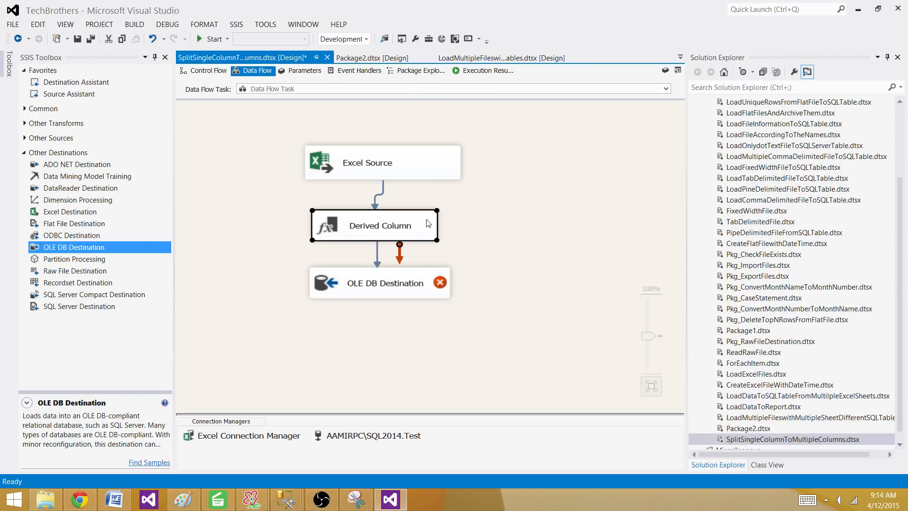
{"action": "double_click", "coordinate": [427, 223]}
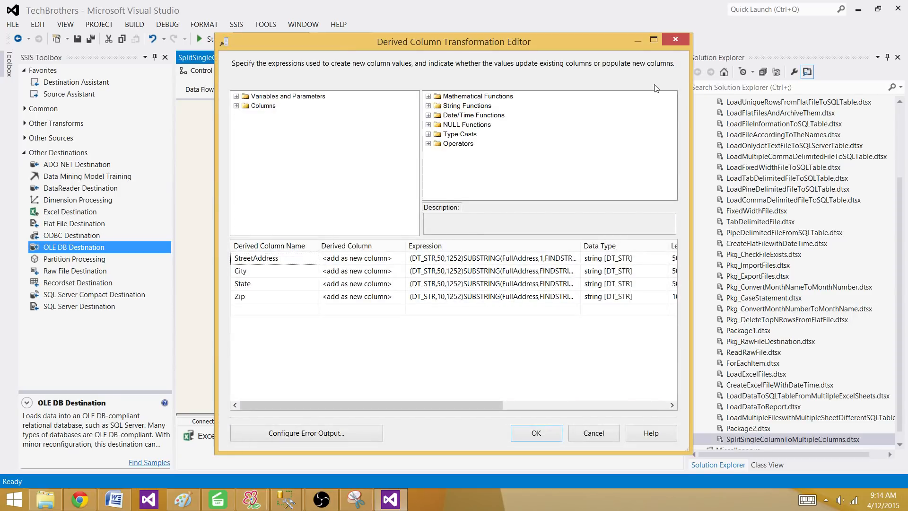
{"action": "left_click", "coordinate": [236, 106]}
{"action": "left_click", "coordinate": [653, 41]}
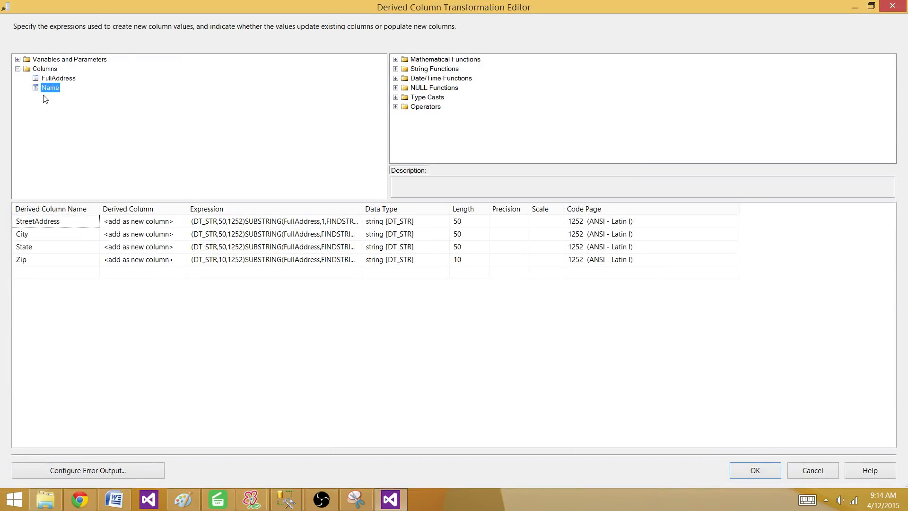
{"action": "left_click_drag", "start_coordinate": [51, 91], "coordinate": [190, 260]}
{"action": "left_click", "coordinate": [221, 327]}
Step: Copy the DT_STR cast from the Zip expression to the front of [Name] and set its length to 100, giving (DT_STR,100,1252)[Name]
{"action": "left_click", "coordinate": [238, 259]}
{"action": "key", "text": "Home"}
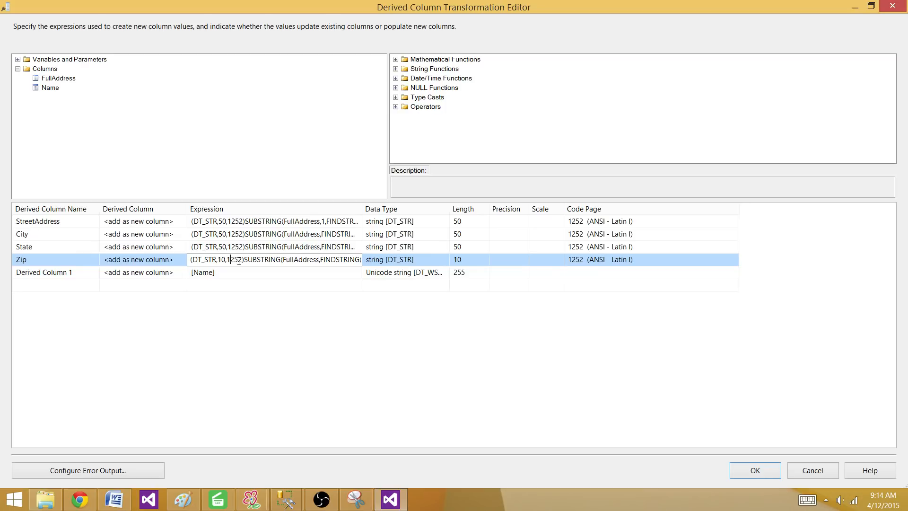
{"action": "left_click_drag", "start_coordinate": [246, 259], "coordinate": [190, 259]}
{"action": "right_click", "coordinate": [193, 261]}
{"action": "left_click", "coordinate": [171, 292]}
{"action": "left_click", "coordinate": [192, 272]}
{"action": "key", "text": "ctrl+v"}
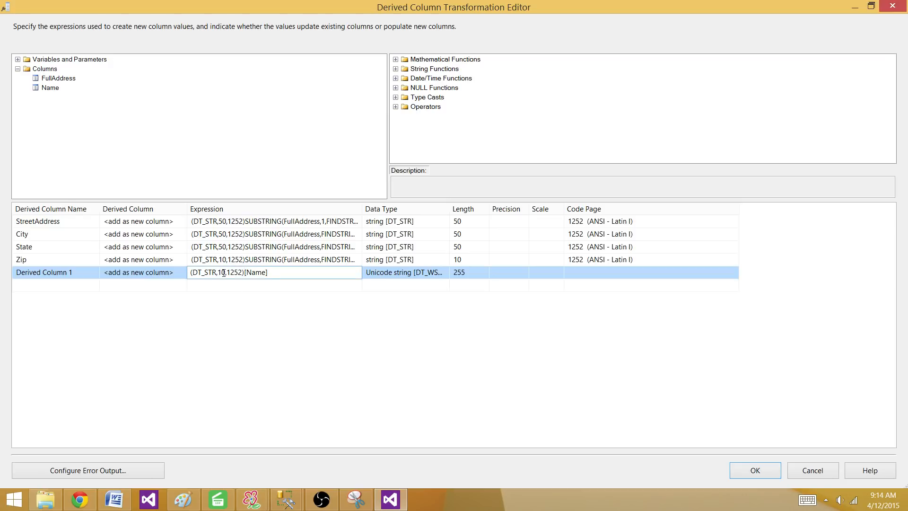
{"action": "type", "text": "0"}
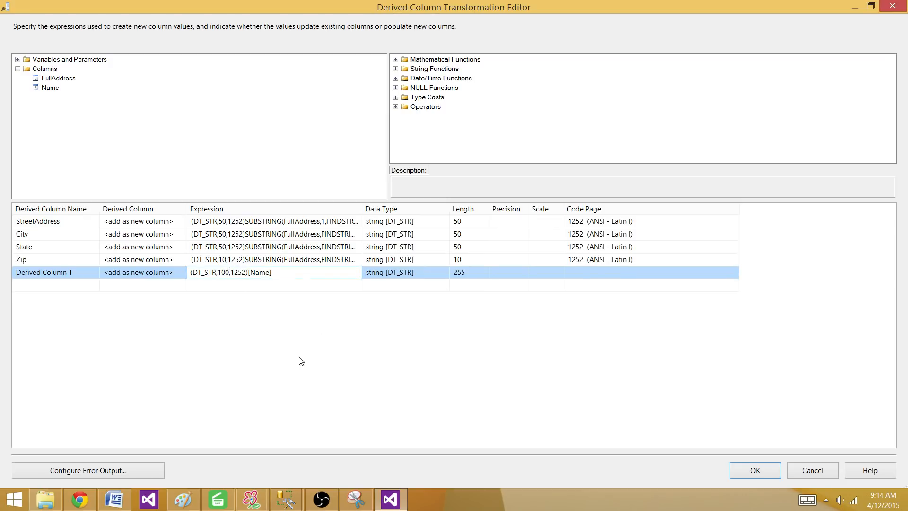
{"action": "key", "text": "Return"}
Step: Rename the new derived column as DRV_Name and save the Derived Column transformation
{"action": "left_click", "coordinate": [76, 272]}
{"action": "left_click_drag", "start_coordinate": [76, 273], "coordinate": [2, 273]}
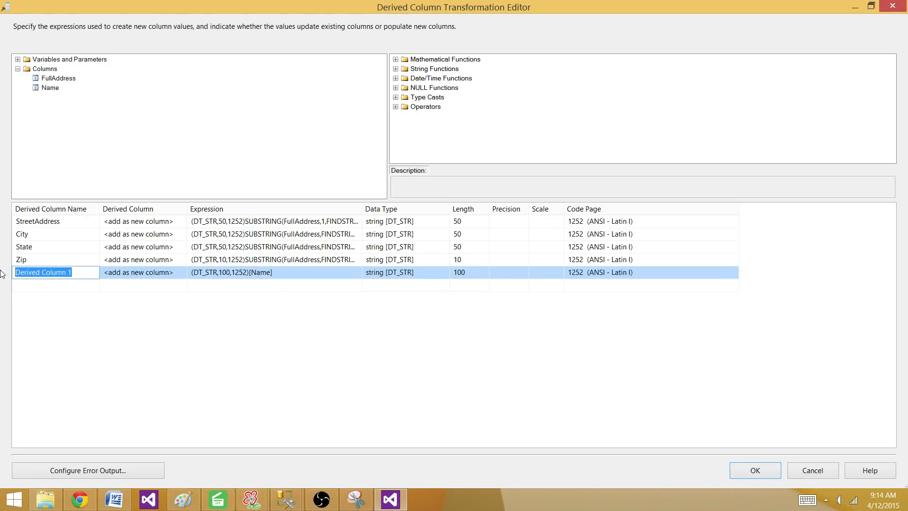
{"action": "type", "text": "D"}
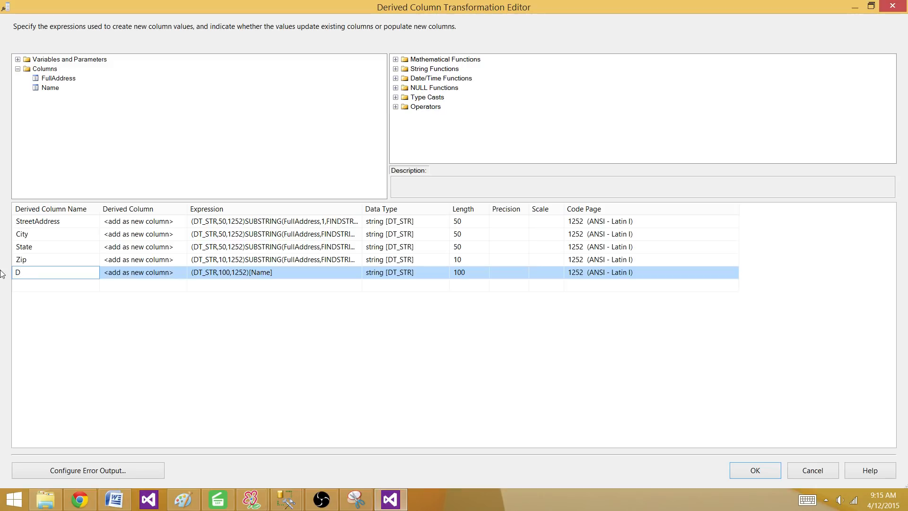
{"action": "type", "text": "EV_B"}
{"action": "type", "text": "N"}
{"action": "type", "text": "ame"}
{"action": "key", "text": "Return"}
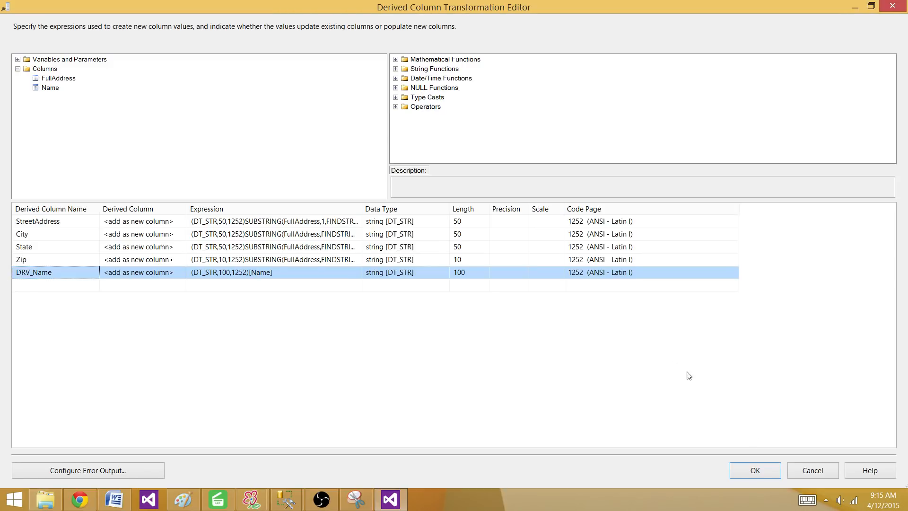
{"action": "left_click", "coordinate": [769, 466]}
Step: Map the DRV_Name input column to CustomerName in the OLE DB Destination and save it
{"action": "double_click", "coordinate": [442, 278]}
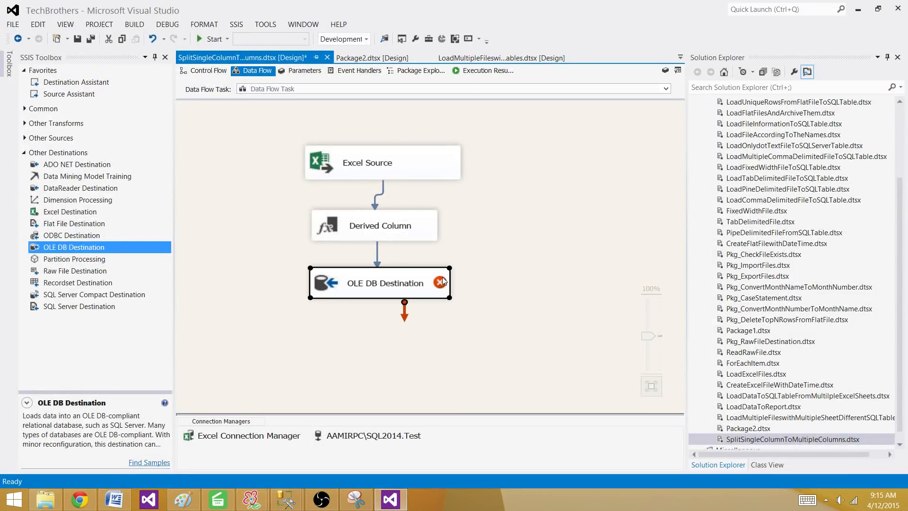
{"action": "left_click", "coordinate": [265, 119]}
{"action": "left_click", "coordinate": [394, 276]}
{"action": "left_click", "coordinate": [397, 277]}
{"action": "left_click", "coordinate": [352, 319]}
{"action": "left_click", "coordinate": [536, 438]}
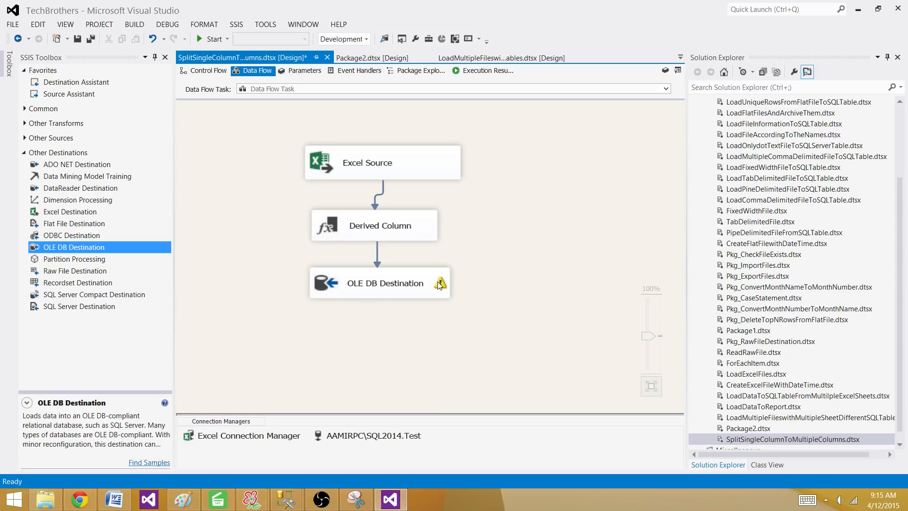
Step: Check the OLE DB Destination's warning and compare the State input and destination column properties in the mappings
{"action": "mouse_move", "coordinate": [440, 285]}
{"action": "double_click", "coordinate": [437, 281]}
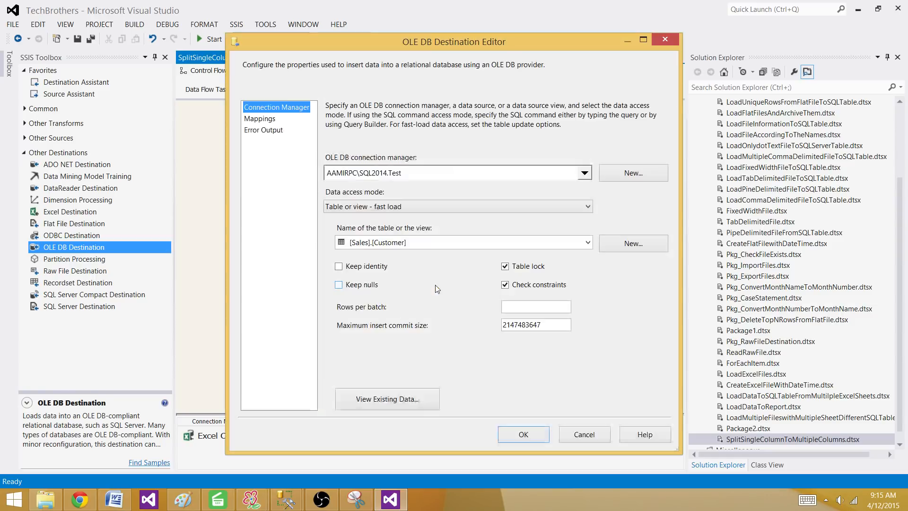
{"action": "left_click", "coordinate": [261, 118]}
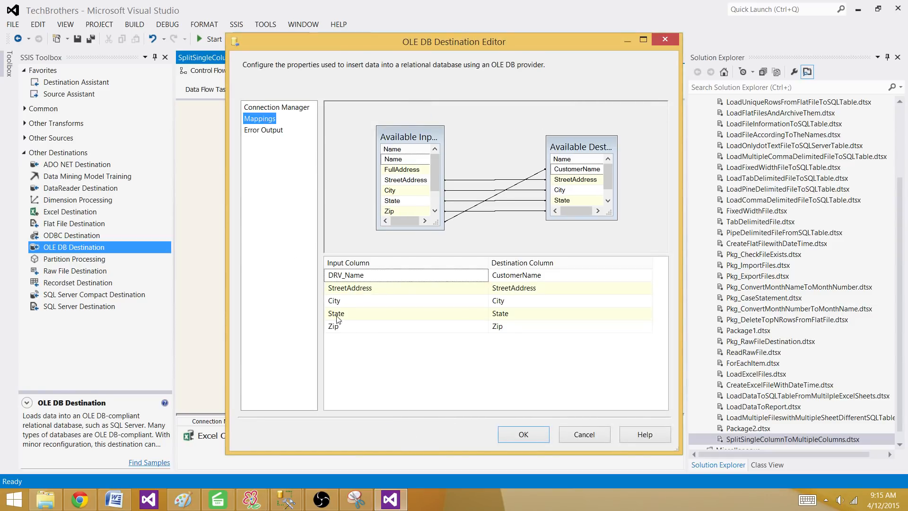
{"action": "mouse_move", "coordinate": [349, 317]}
{"action": "mouse_move", "coordinate": [502, 318]}
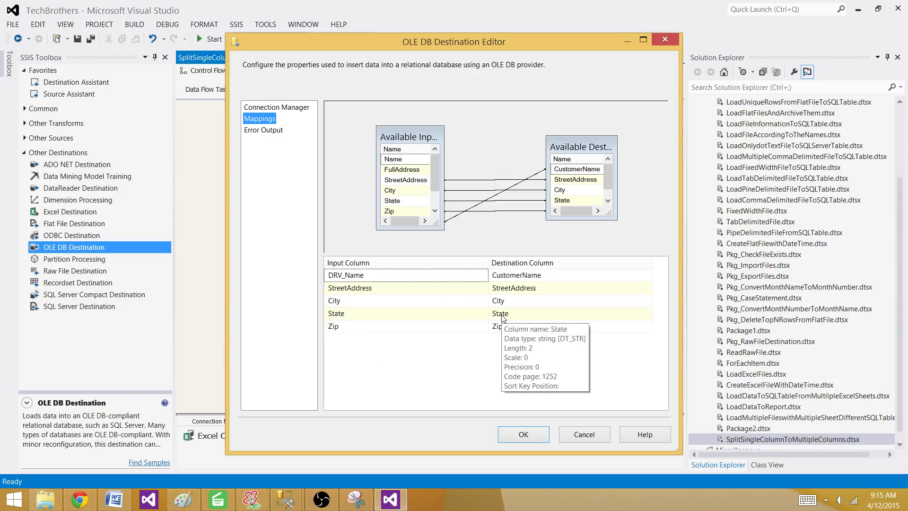
{"action": "left_click", "coordinate": [511, 435]}
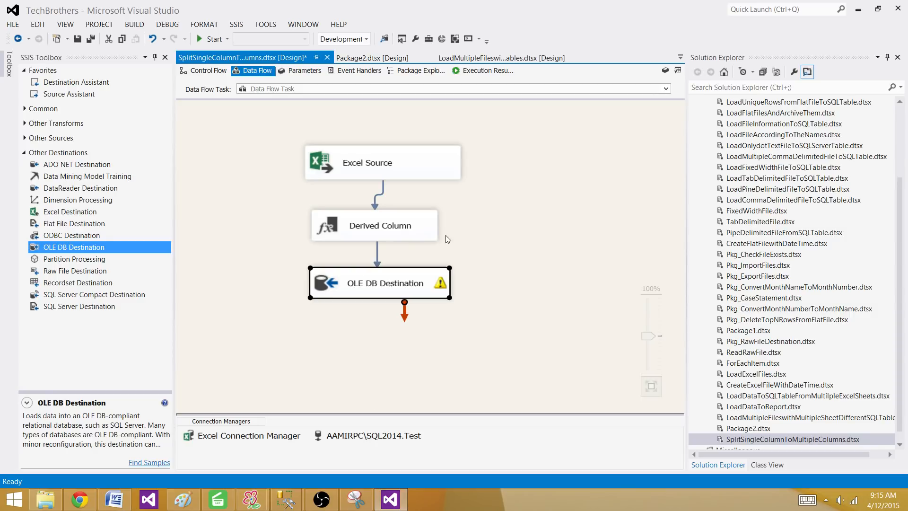
Step: Set the DT_STR length in the State expression of the Derived Column to 2 and save the transformation
{"action": "double_click", "coordinate": [431, 225]}
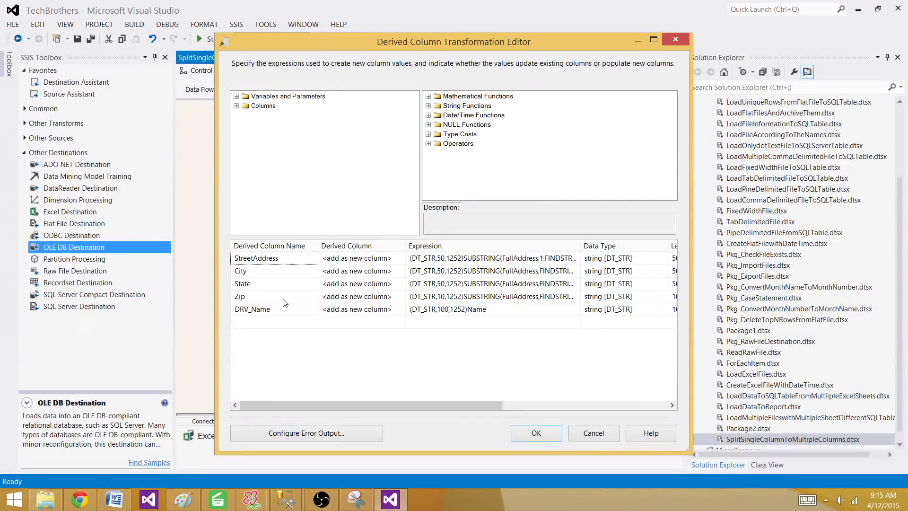
{"action": "left_click", "coordinate": [442, 283]}
{"action": "key", "text": "BackSpace"}
{"action": "key", "text": "BackSpace"}
{"action": "type", "text": "2"}
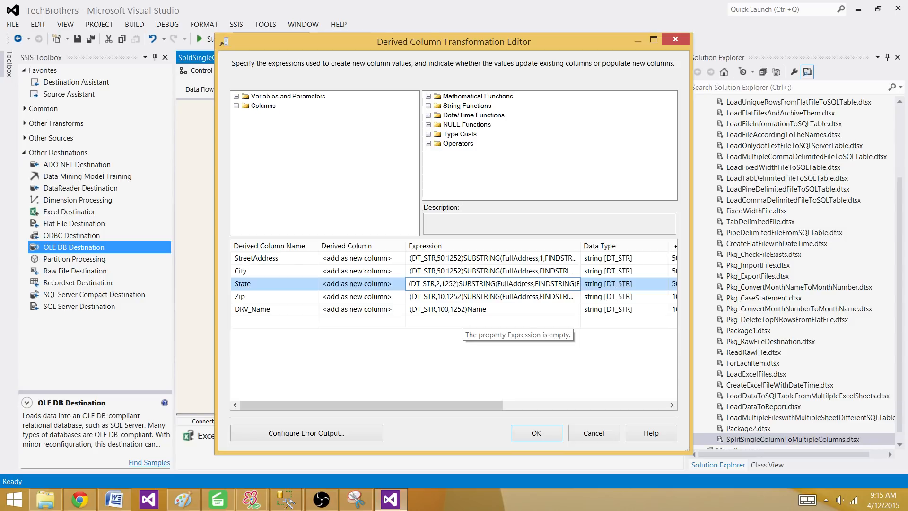
{"action": "key", "text": "Return"}
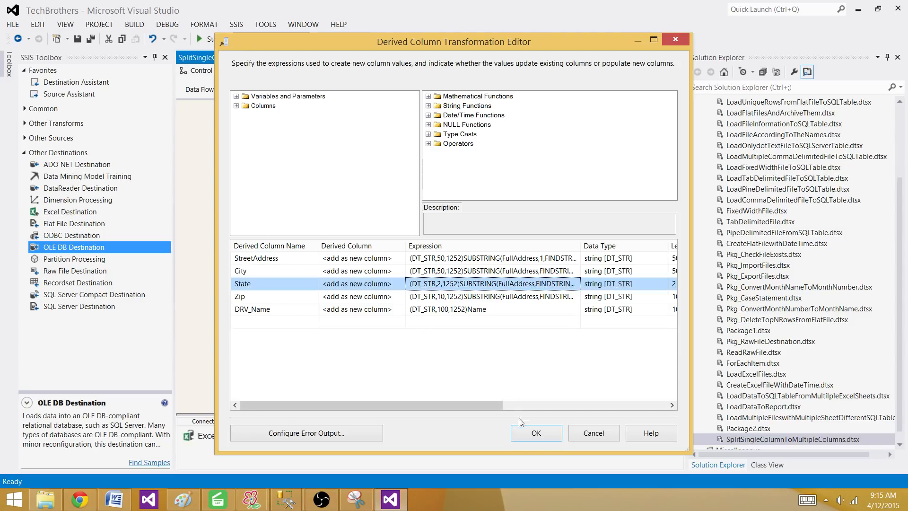
{"action": "left_click", "coordinate": [528, 434]}
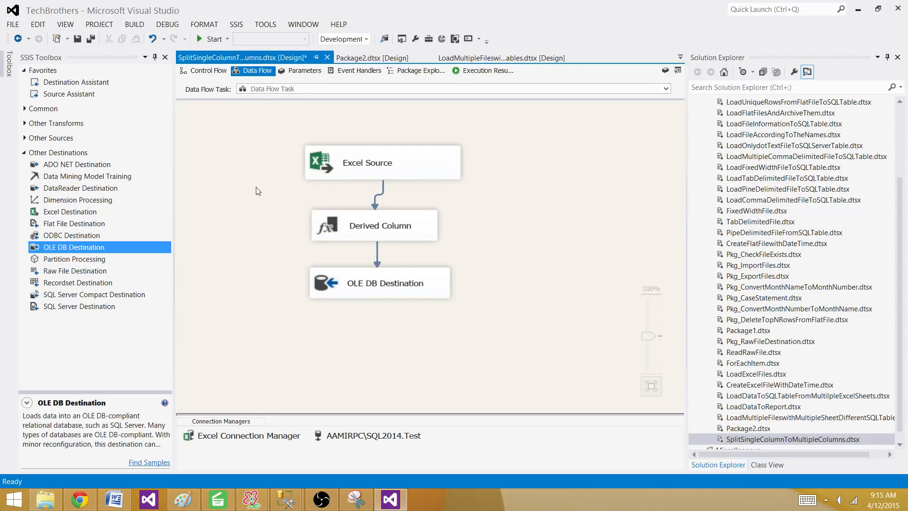
Step: Run the package and check the loaded data by selecting the top 1000 rows of Sales.Customer in SQL Server Management Studio
{"action": "left_click", "coordinate": [210, 39]}
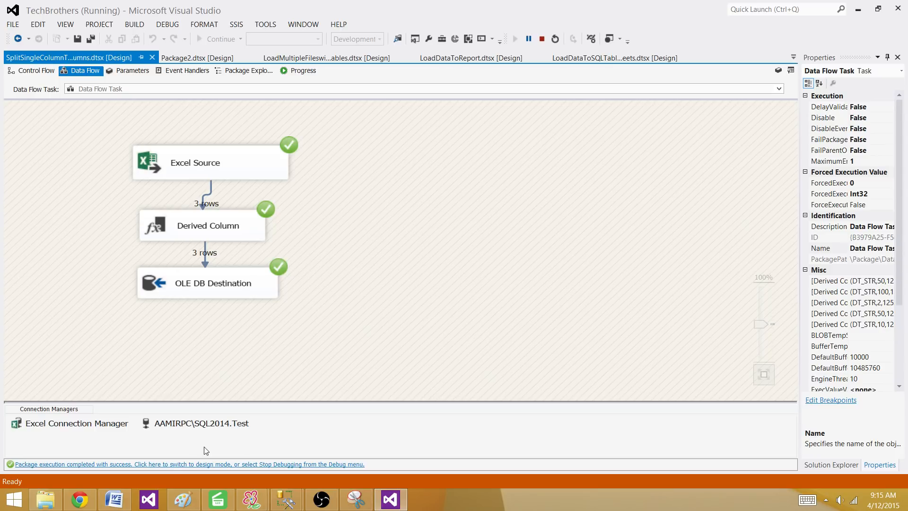
{"action": "mouse_move", "coordinate": [294, 504]}
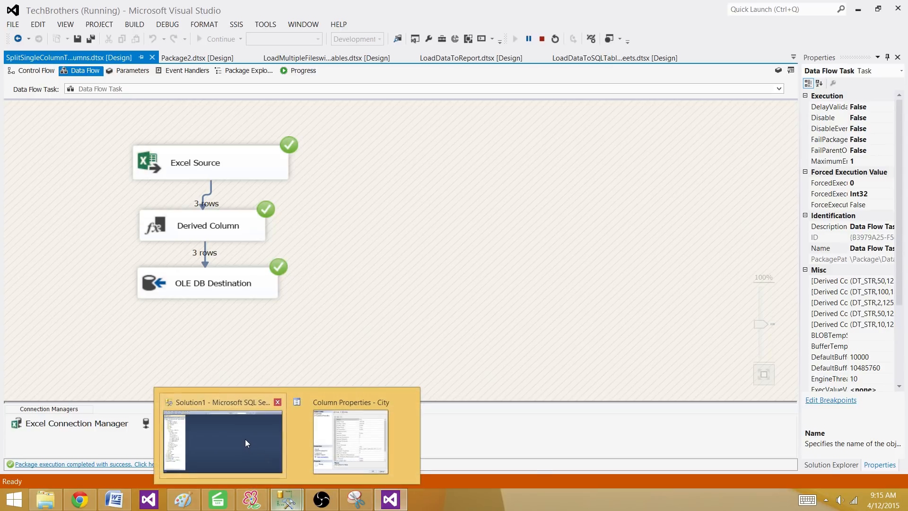
{"action": "left_click", "coordinate": [245, 438]}
{"action": "right_click", "coordinate": [103, 250]}
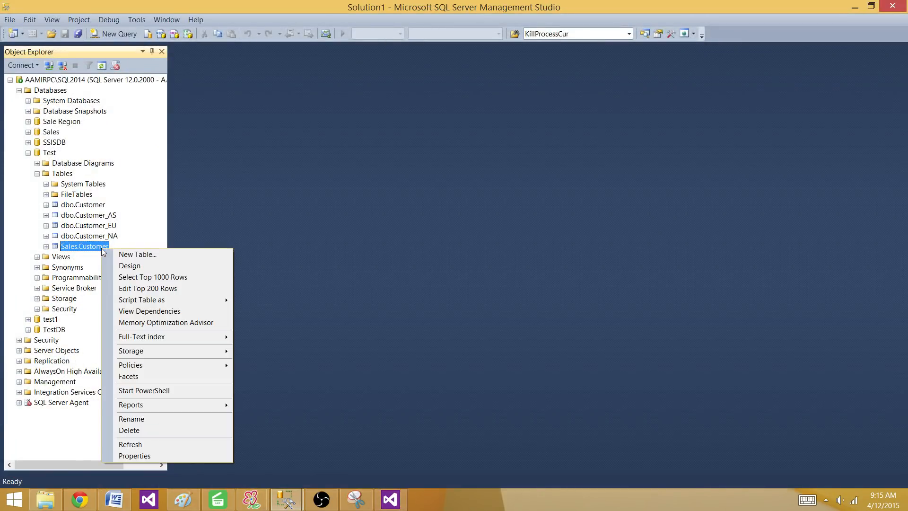
{"action": "left_click", "coordinate": [140, 278]}
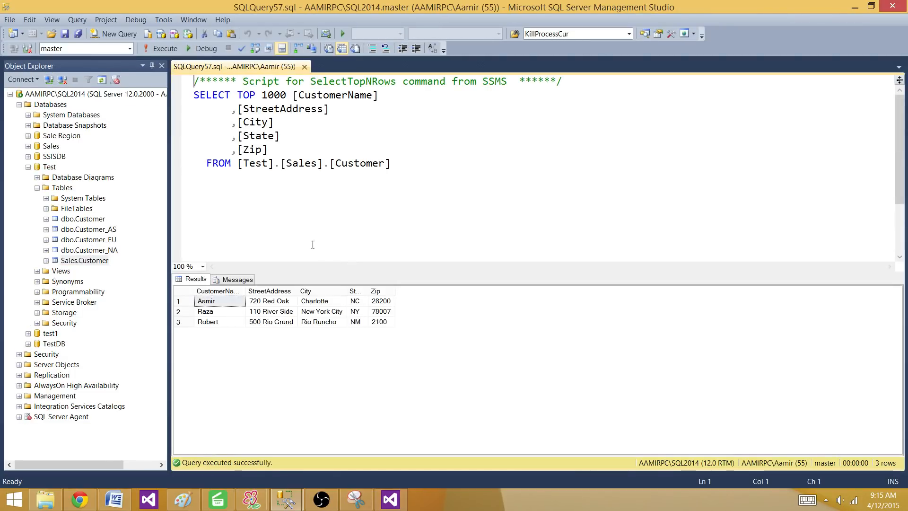
{"action": "left_click_drag", "start_coordinate": [296, 290], "coordinate": [459, 290]}
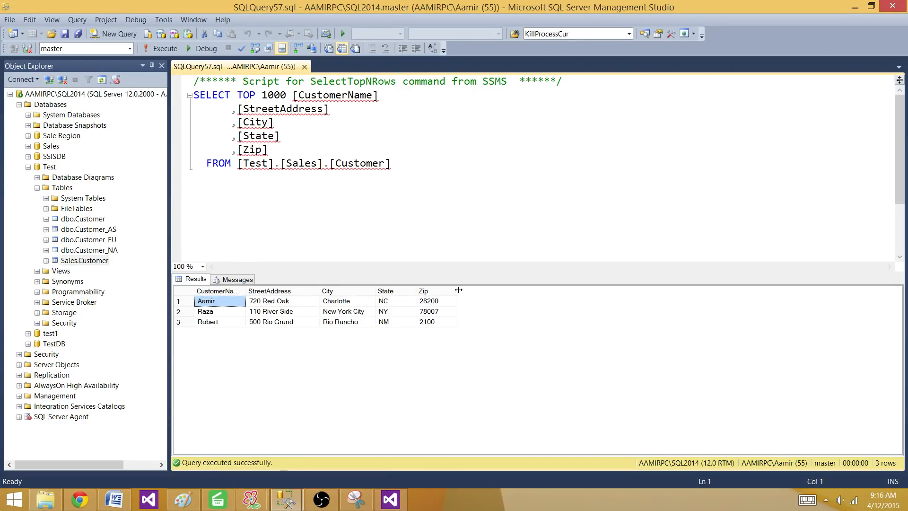